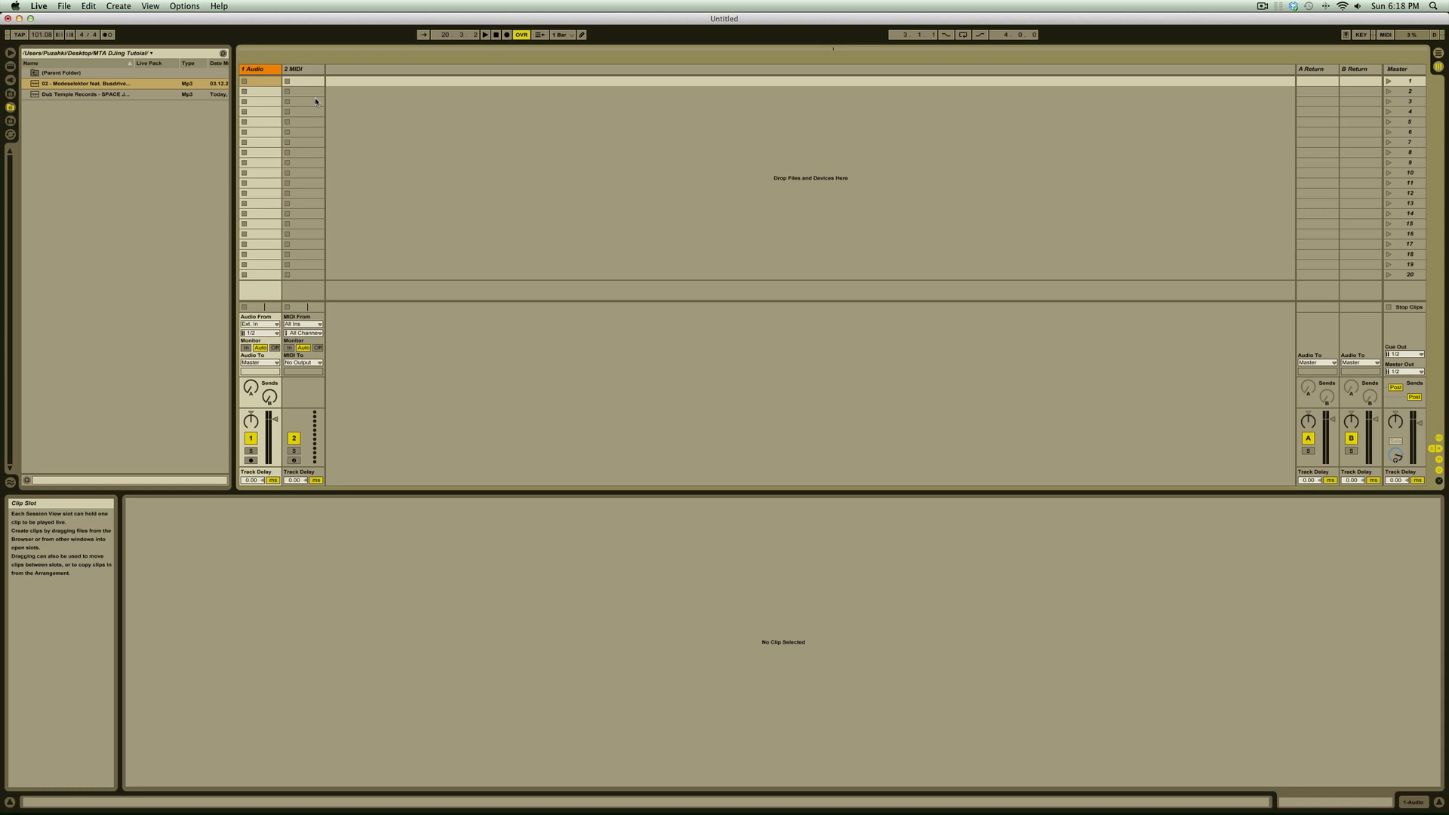
Delete the 2 MIDI track and add a second audio track.
{"action": "left_click", "coordinate": [308, 70]}
{"action": "key", "text": "Delete"}
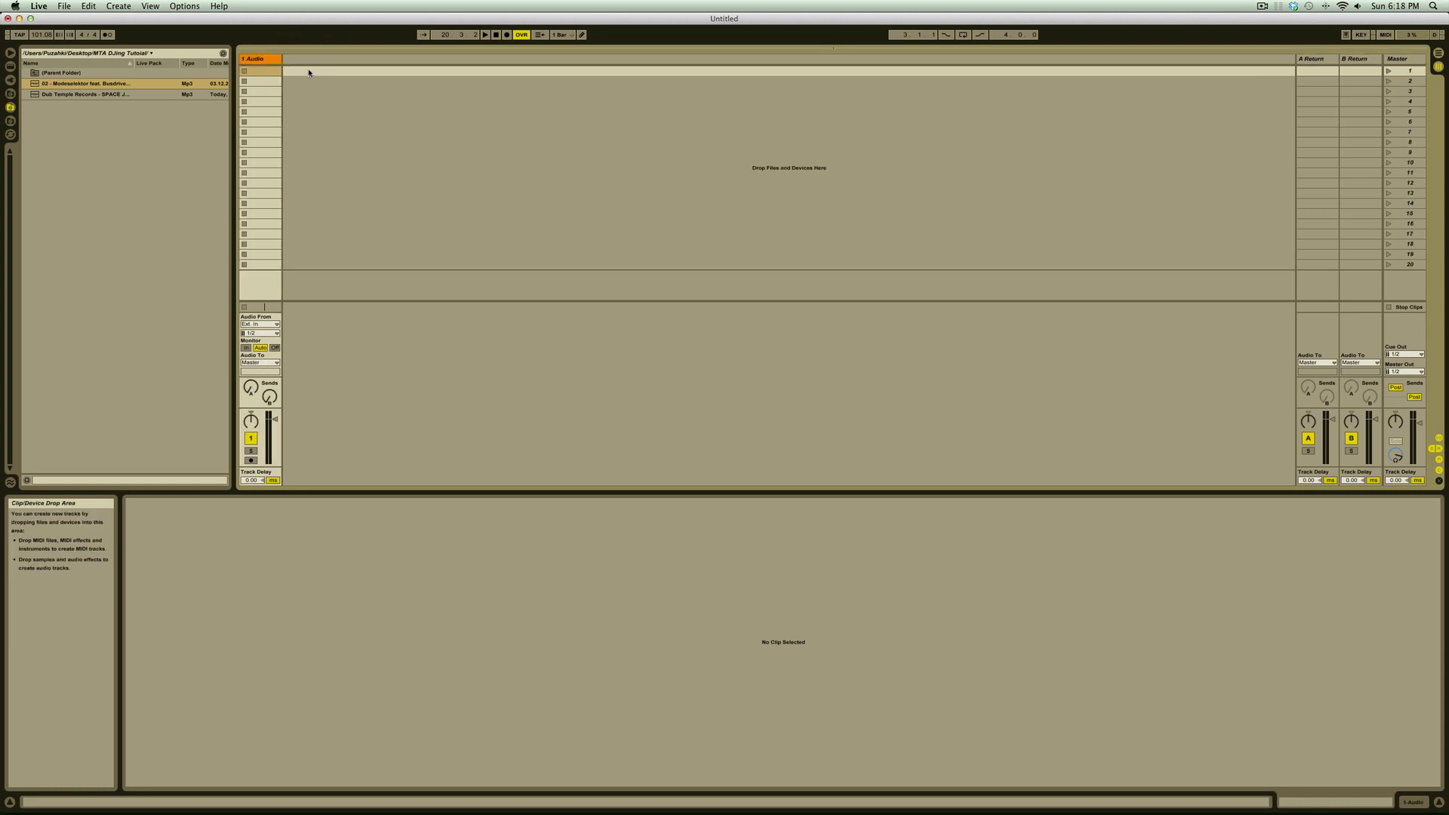
{"action": "key", "text": "super+t"}
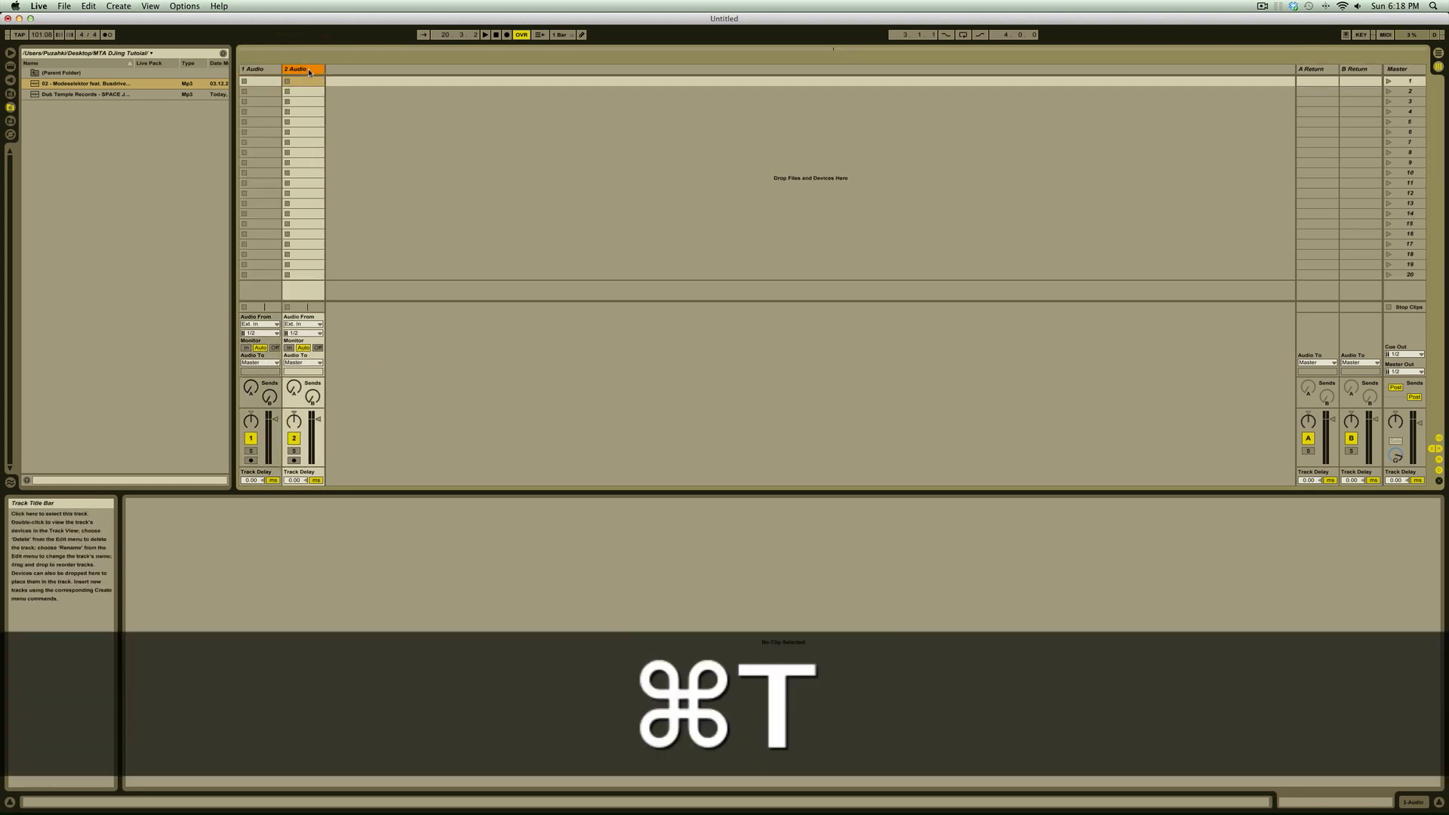
Rename the two audio tracks DECK A and DECK B.
{"action": "left_click", "coordinate": [265, 70]}
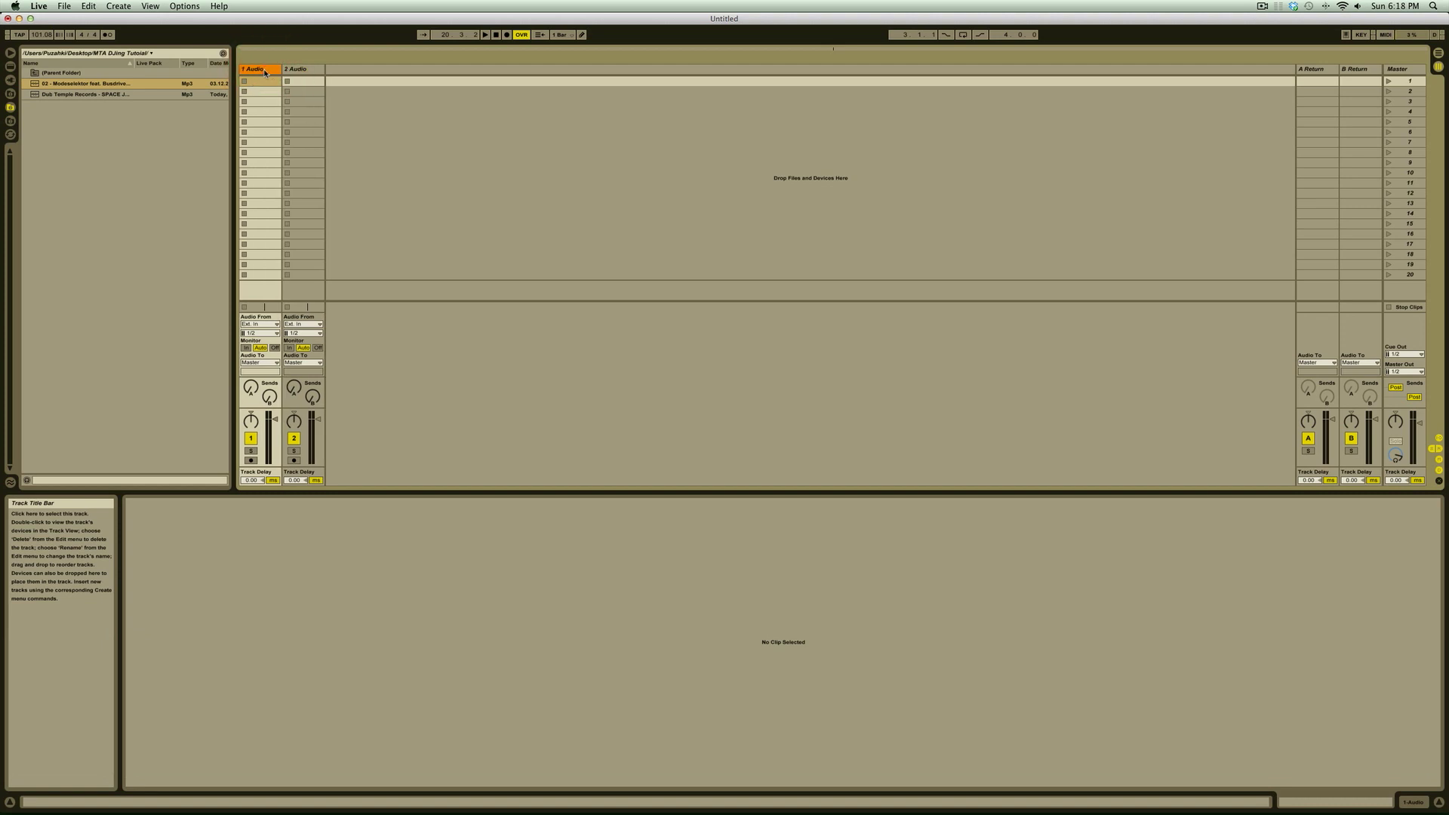
{"action": "key", "text": "super+r"}
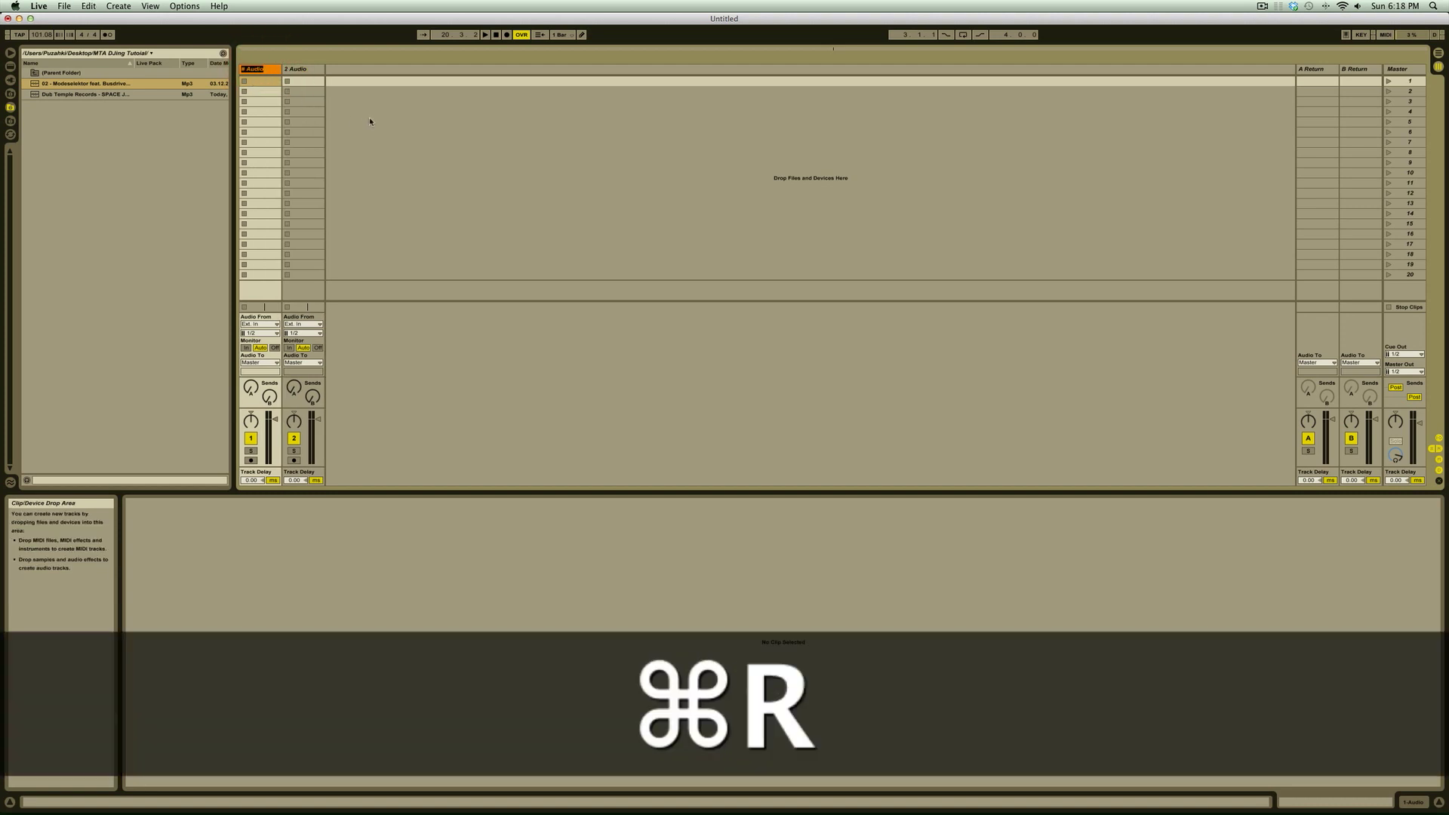
{"action": "type", "text": "DECK"}
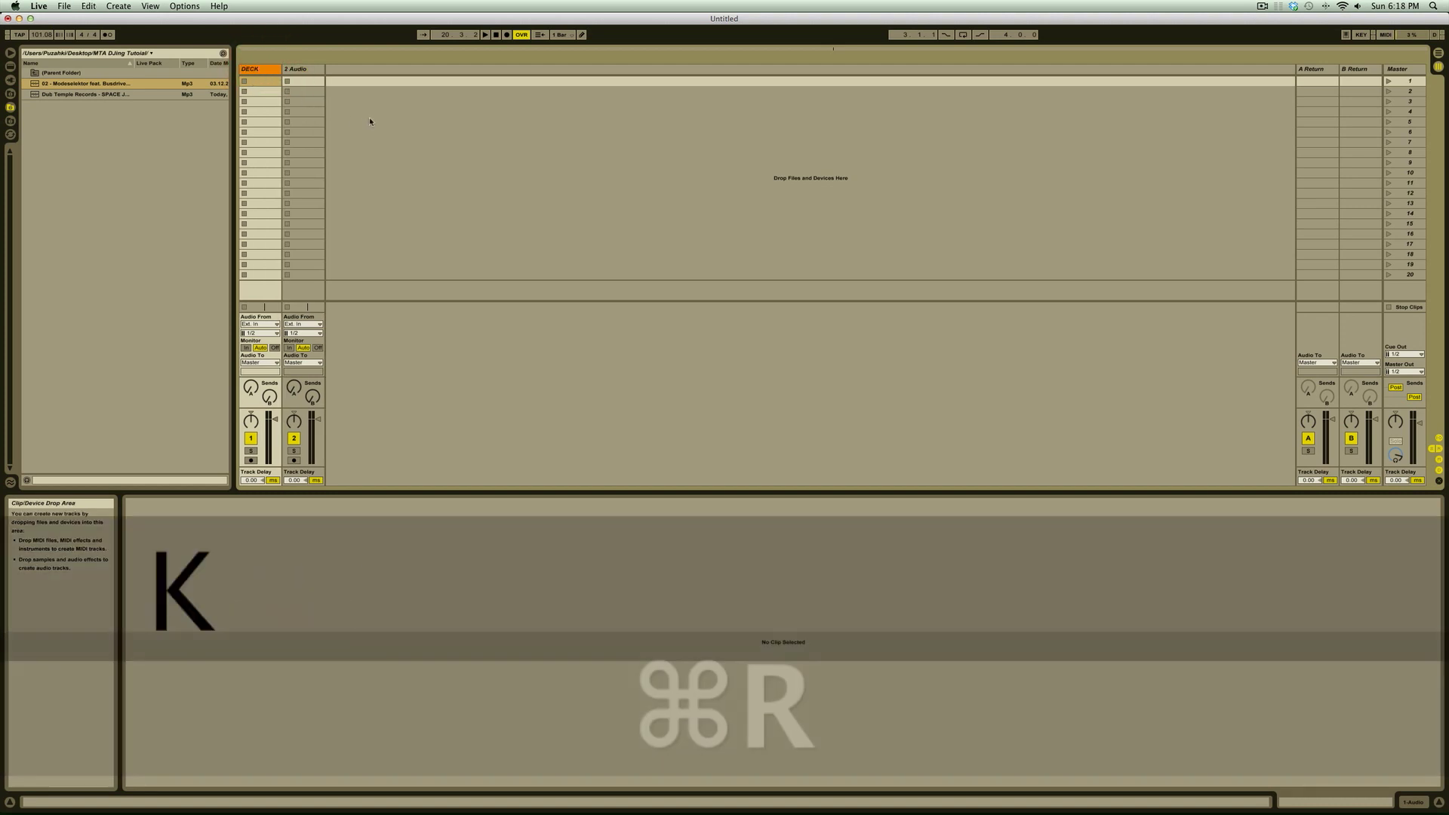
{"action": "type", "text": " A"}
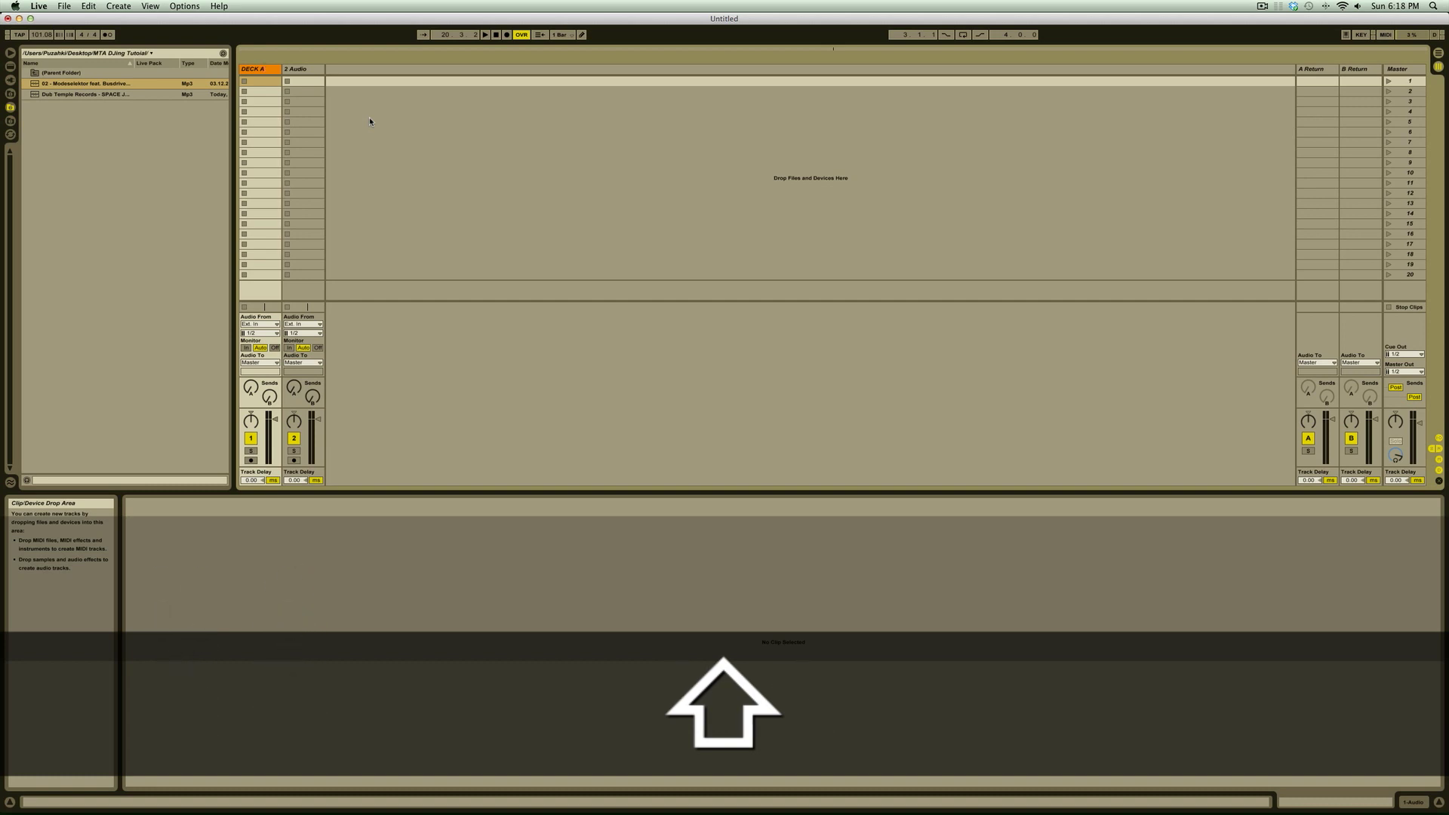
{"action": "key", "text": "Tab"}
{"action": "type", "text": "DECK"}
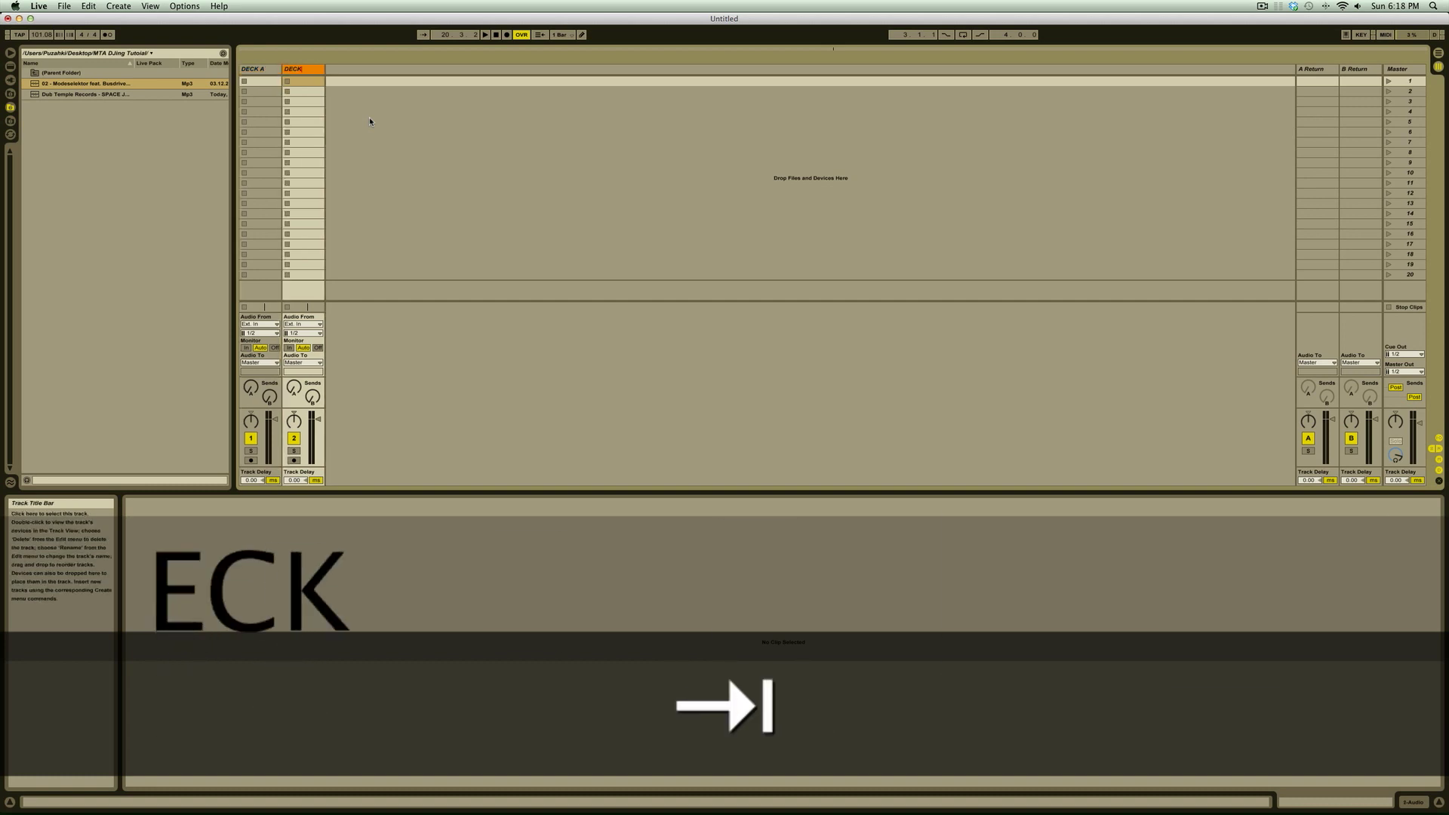
{"action": "type", "text": " B"}
{"action": "key", "text": "Return"}
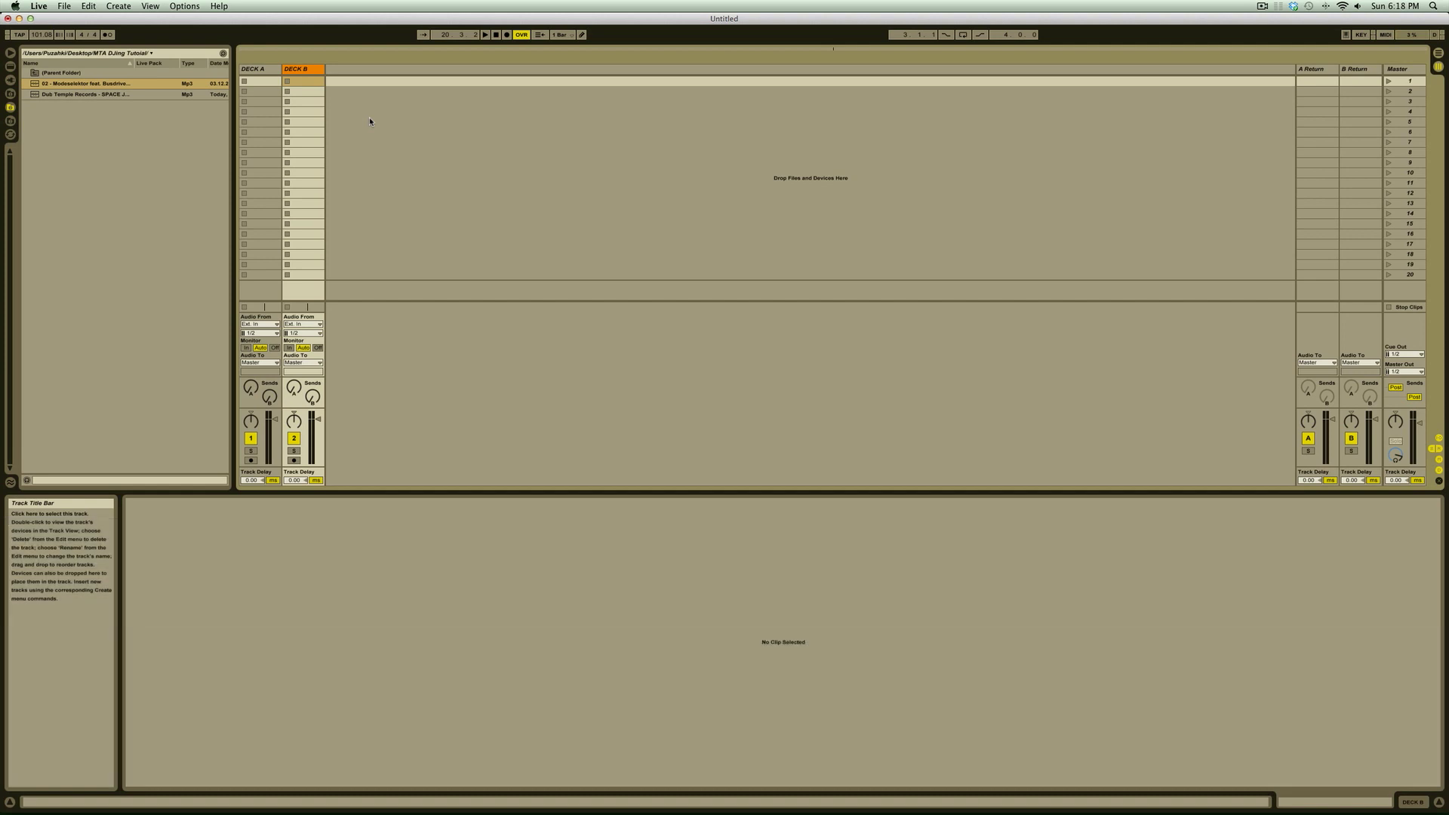
Set Loop/Warp Short Samples to Unwarped One Shot in Preferences, then close Preferences.
{"action": "key", "text": "super+comma"}
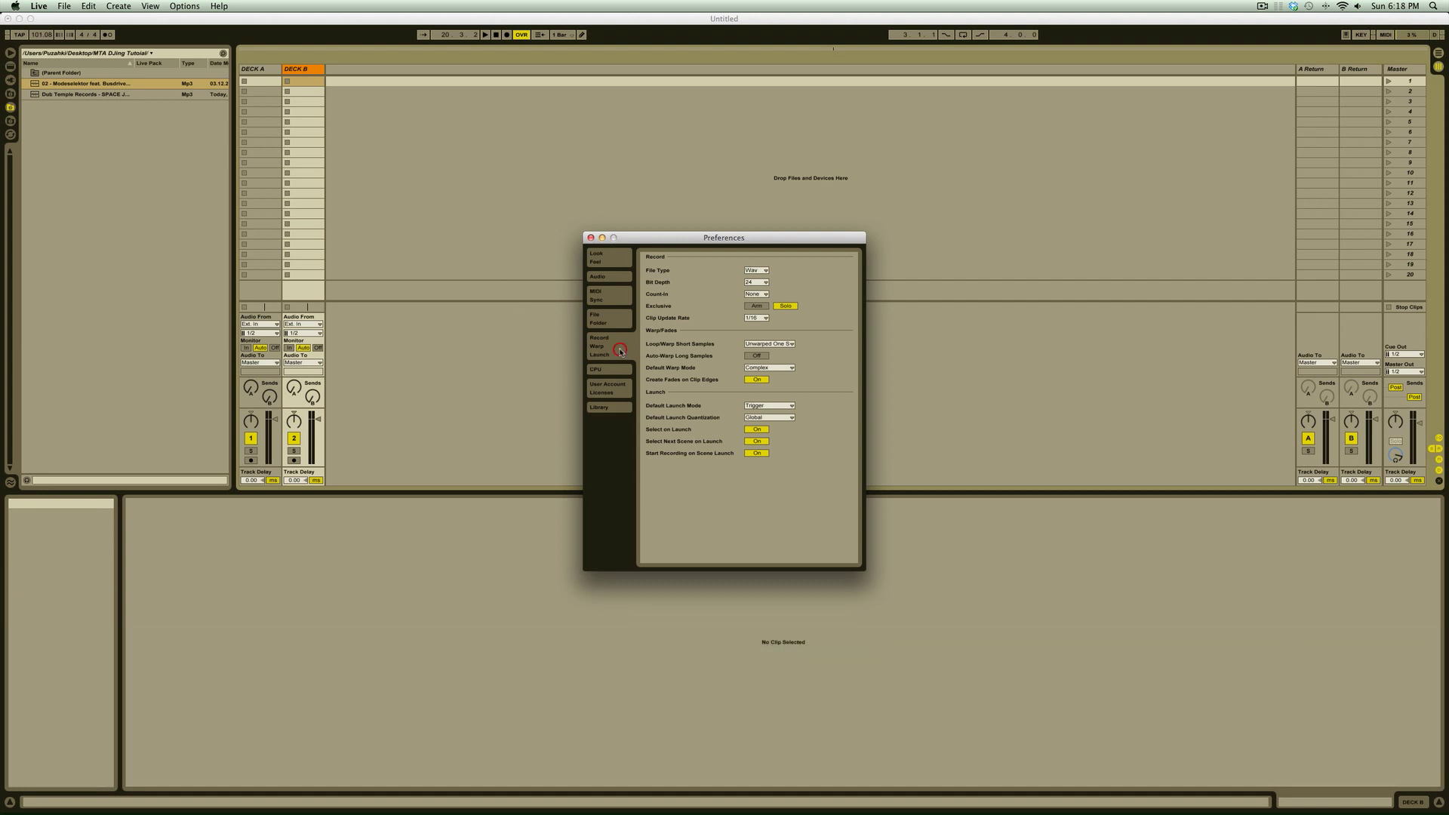
{"action": "left_click", "coordinate": [791, 344]}
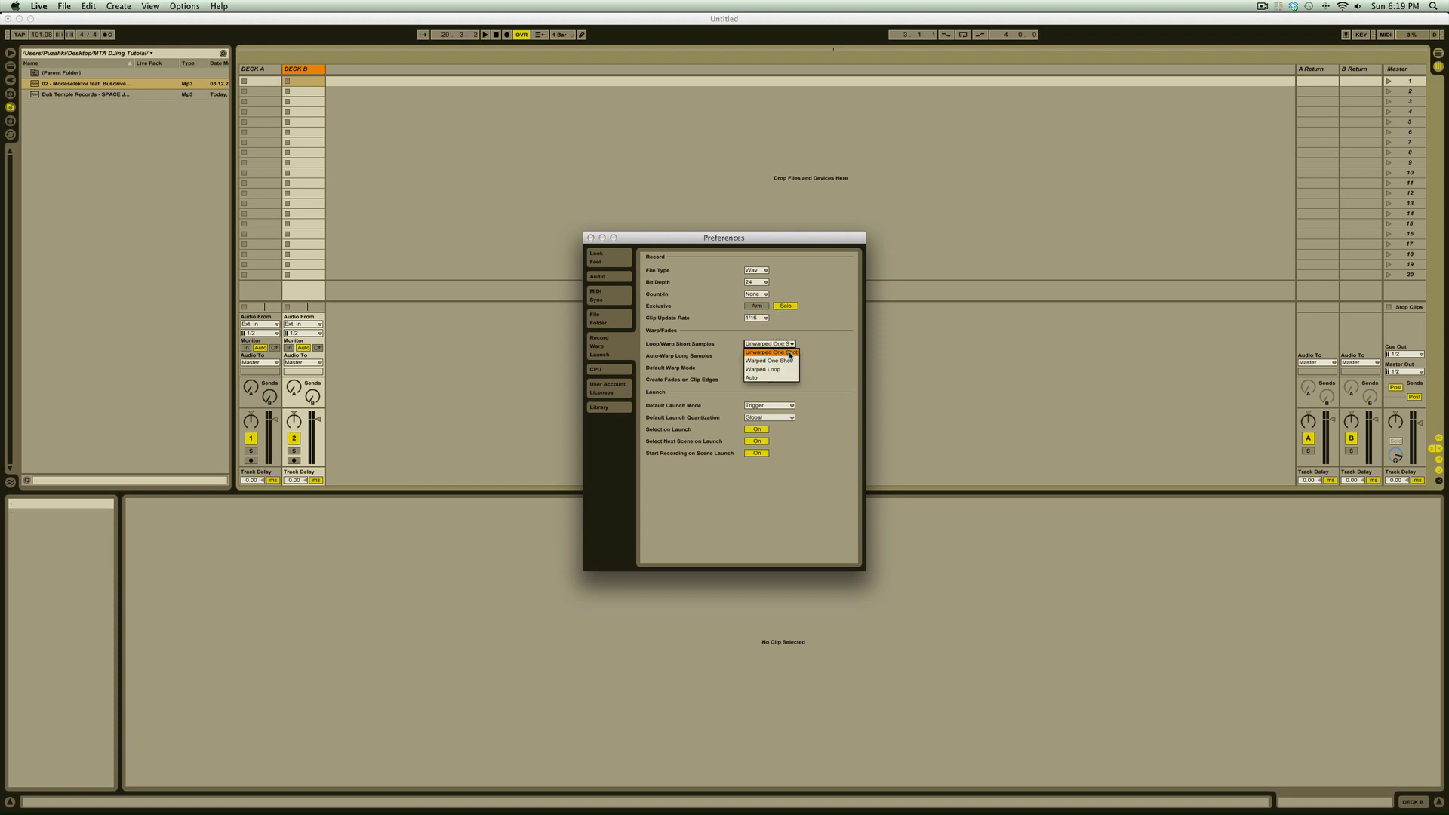
{"action": "left_click", "coordinate": [790, 355]}
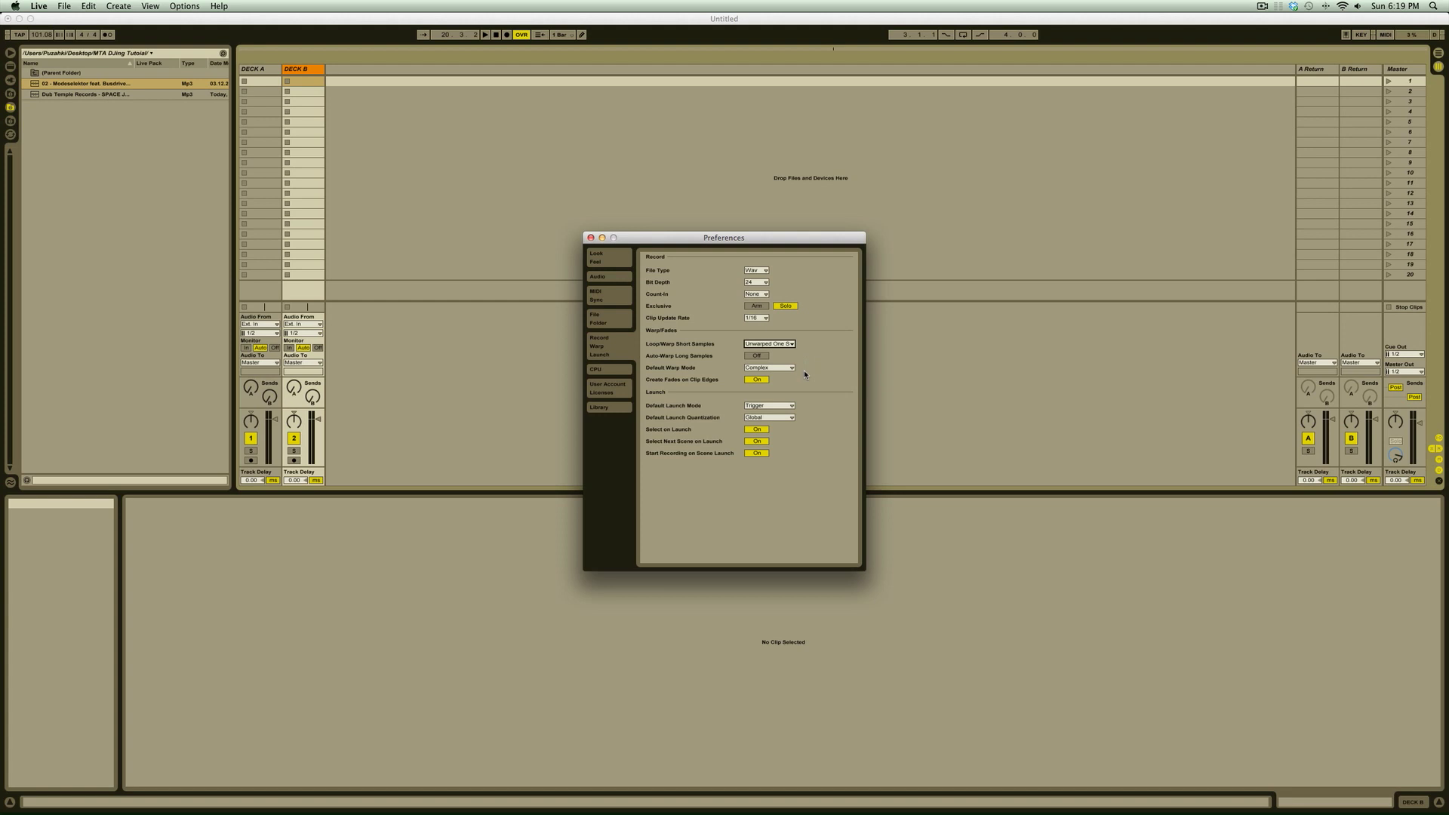
{"action": "key", "text": "super+w"}
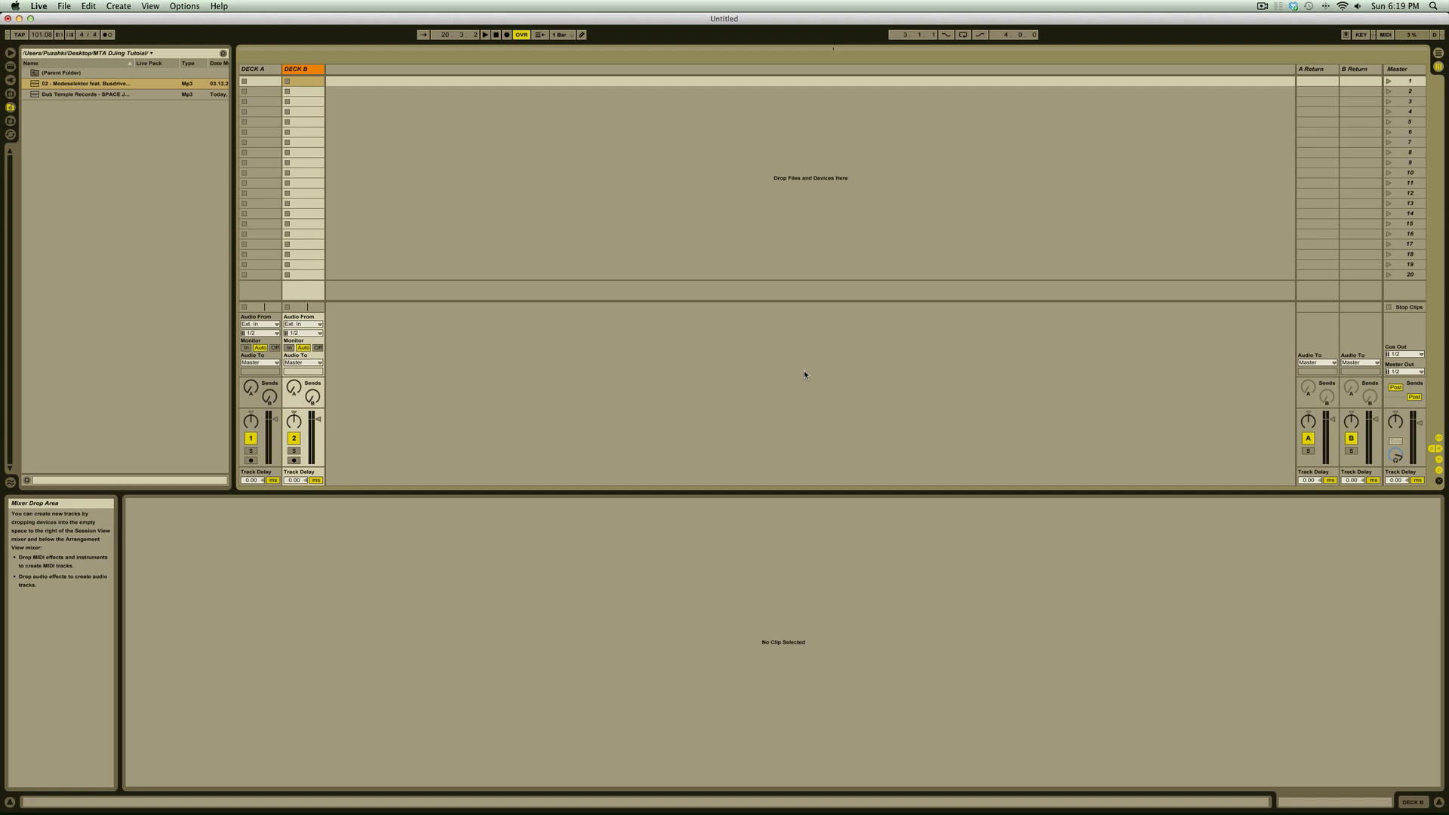
Map the m key to the metronome and the t key to tap tempo.
{"action": "key", "text": "super+k"}
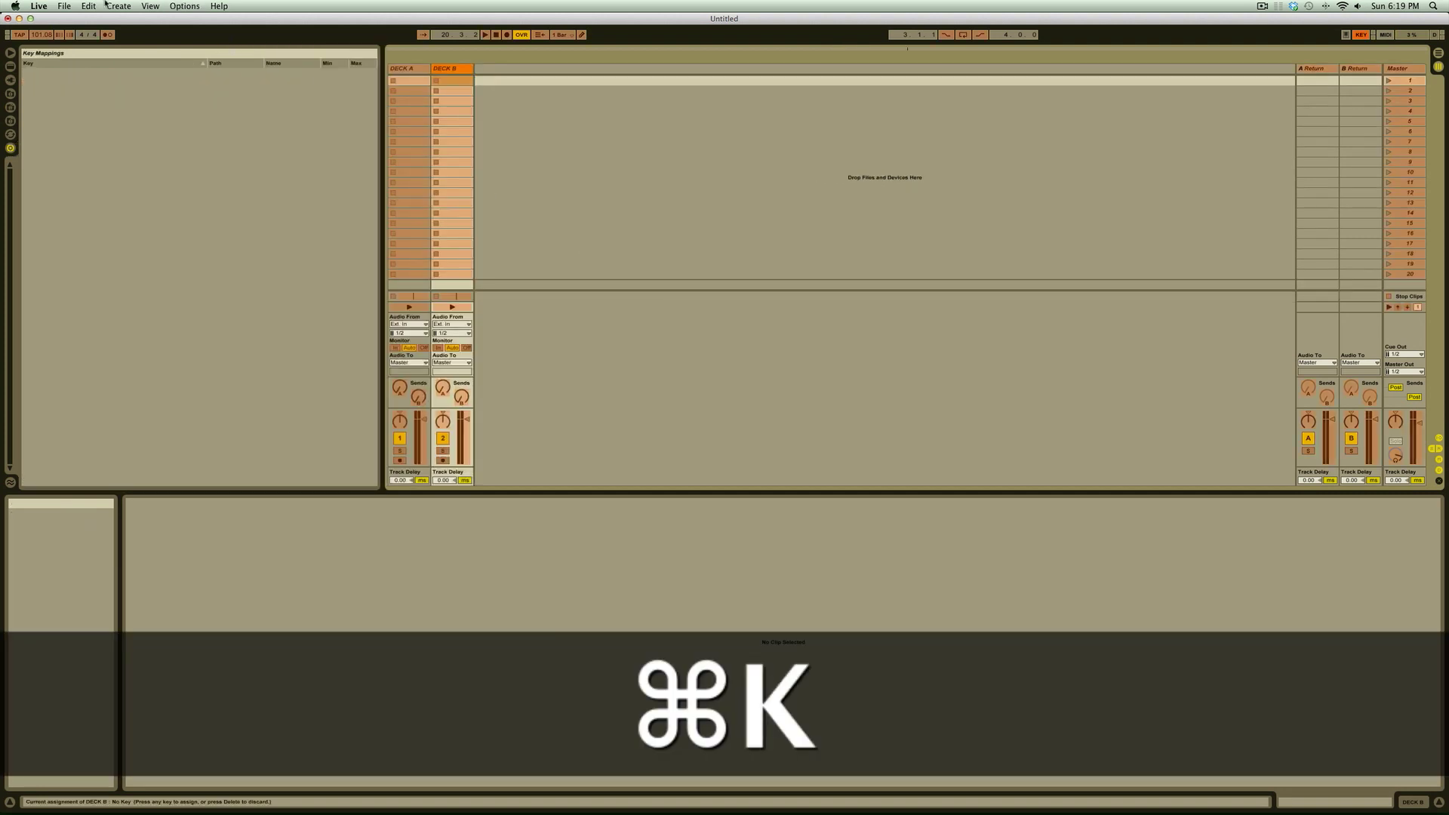
{"action": "left_click", "coordinate": [108, 34]}
{"action": "key", "text": "m"}
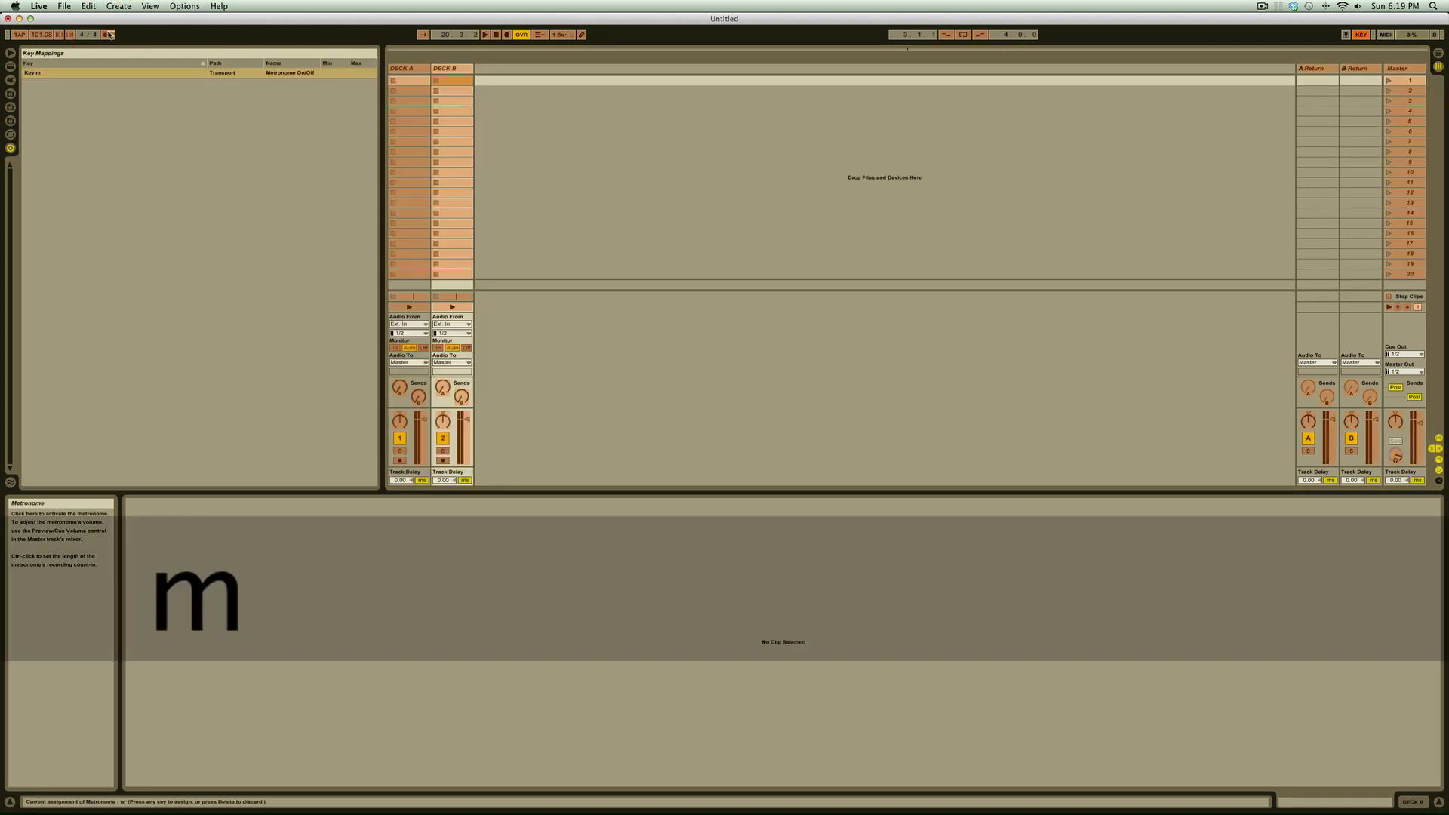
{"action": "left_click", "coordinate": [18, 35]}
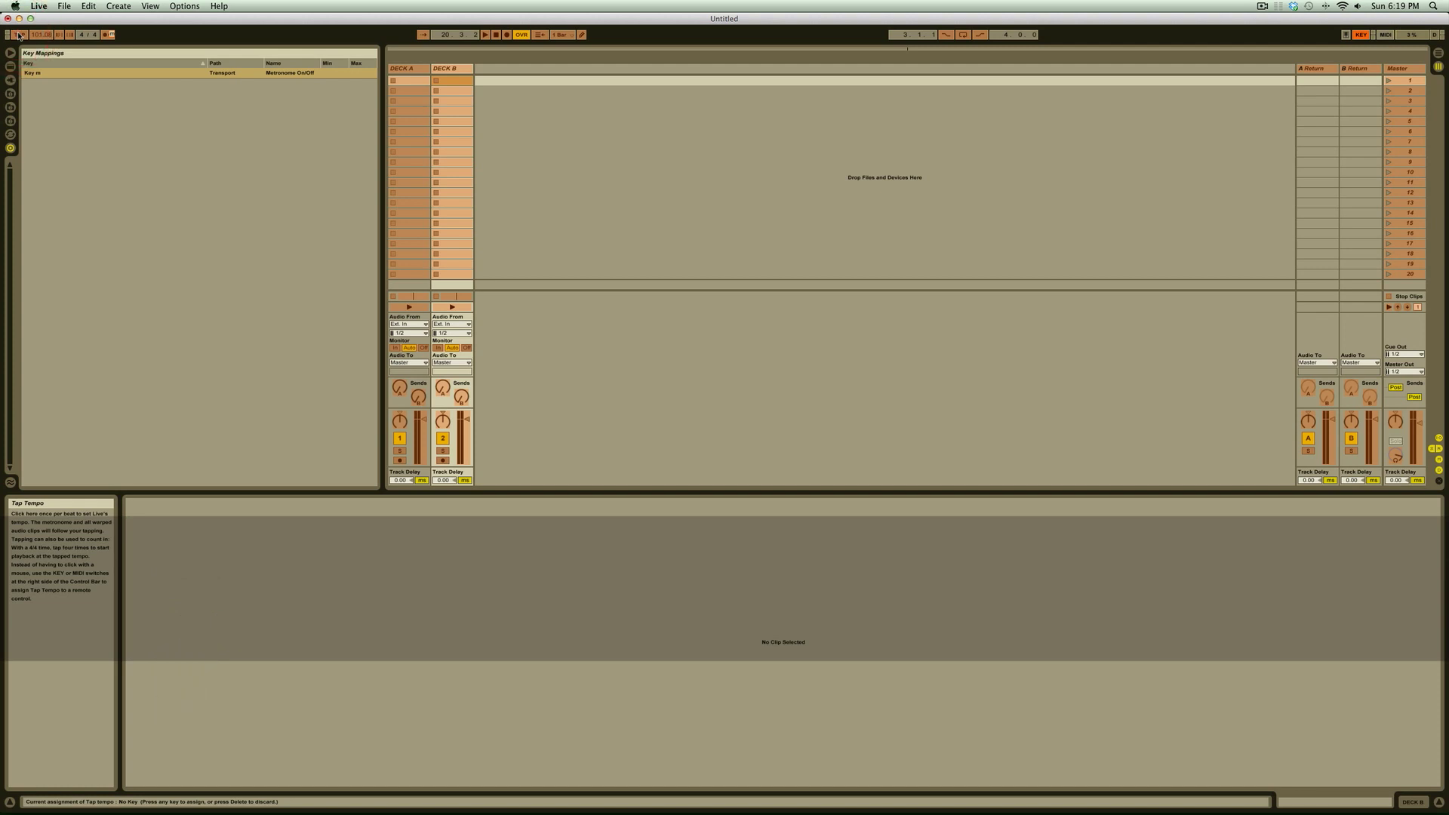
{"action": "key", "text": "t"}
Leave key mapping and set global launch quantization to None.
{"action": "key", "text": "super+k"}
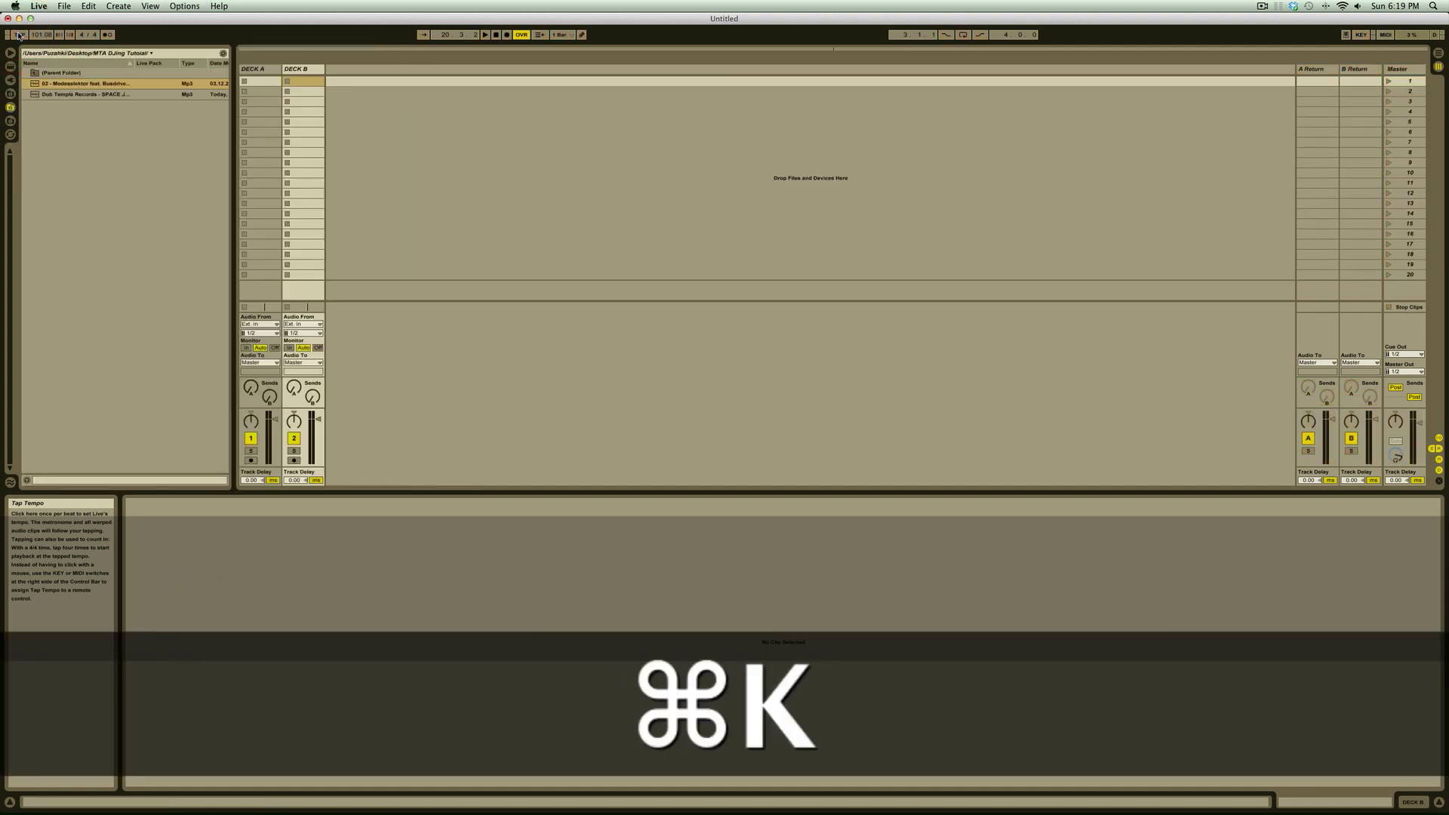
{"action": "left_click", "coordinate": [562, 35]}
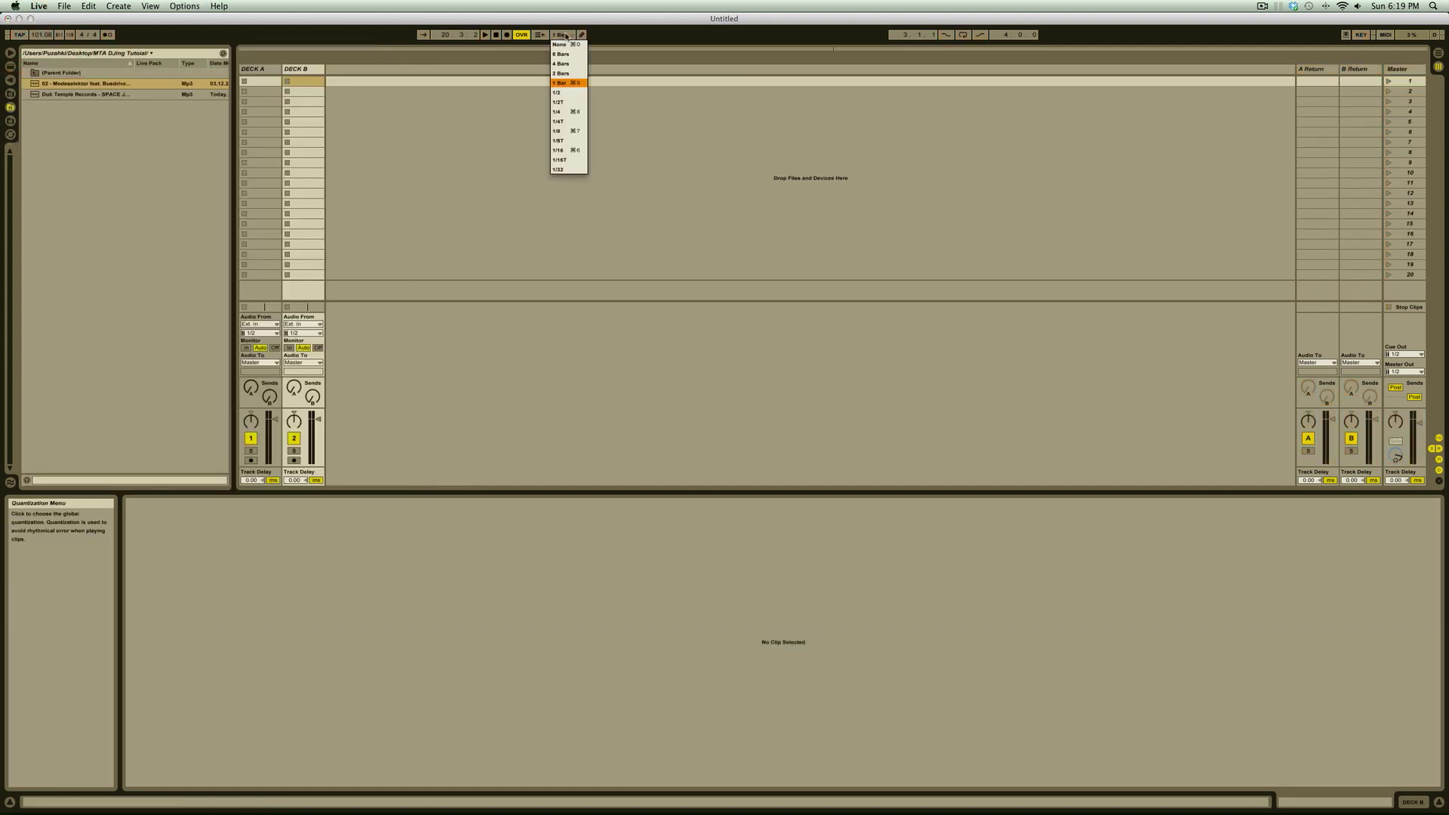
{"action": "left_click", "coordinate": [564, 45]}
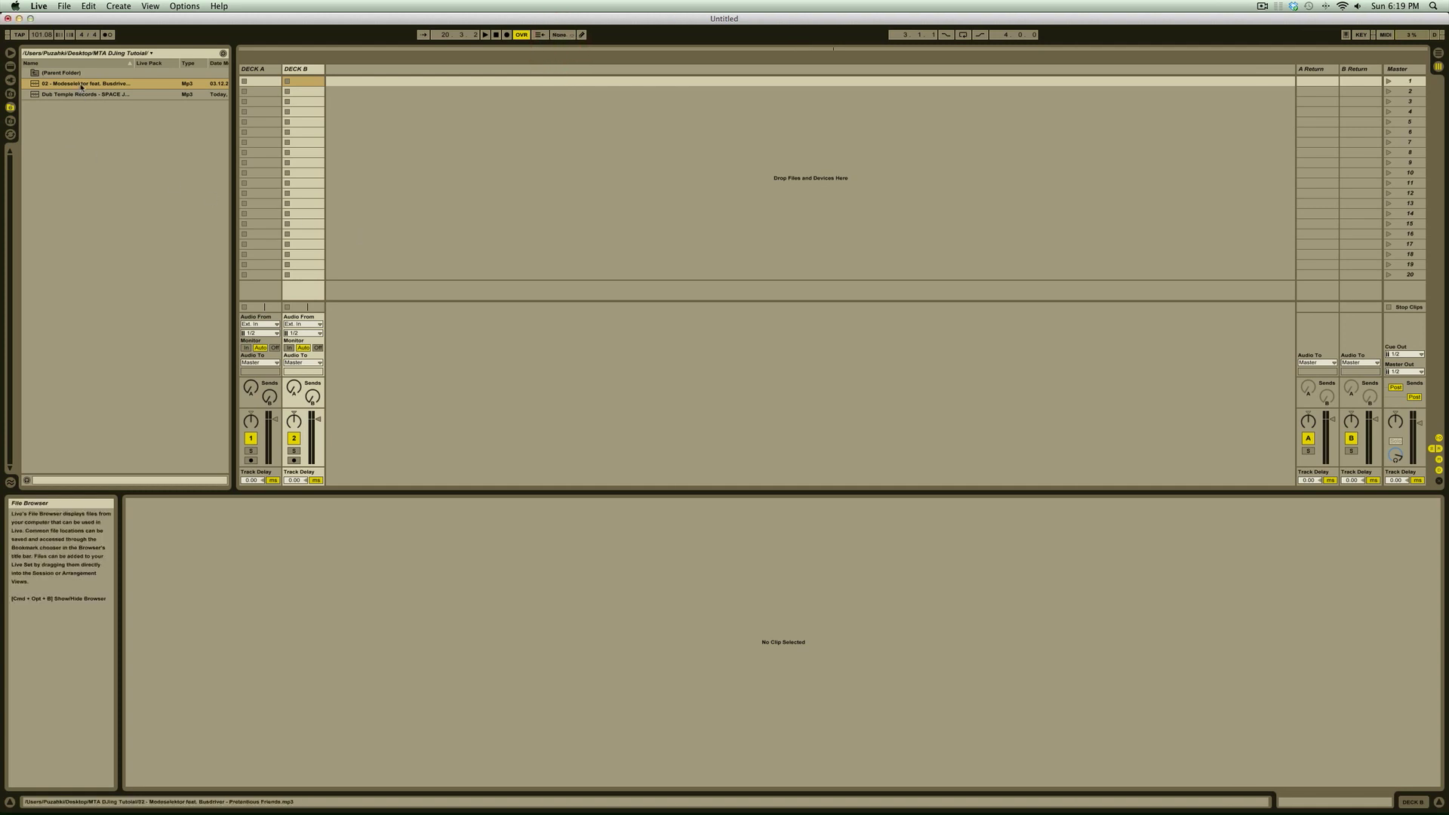
Load the Modeselektor MP3 into DECK A, launch it, and tap the tempo to about 100.67 BPM.
{"action": "left_click_drag", "start_coordinate": [83, 83], "coordinate": [256, 86]}
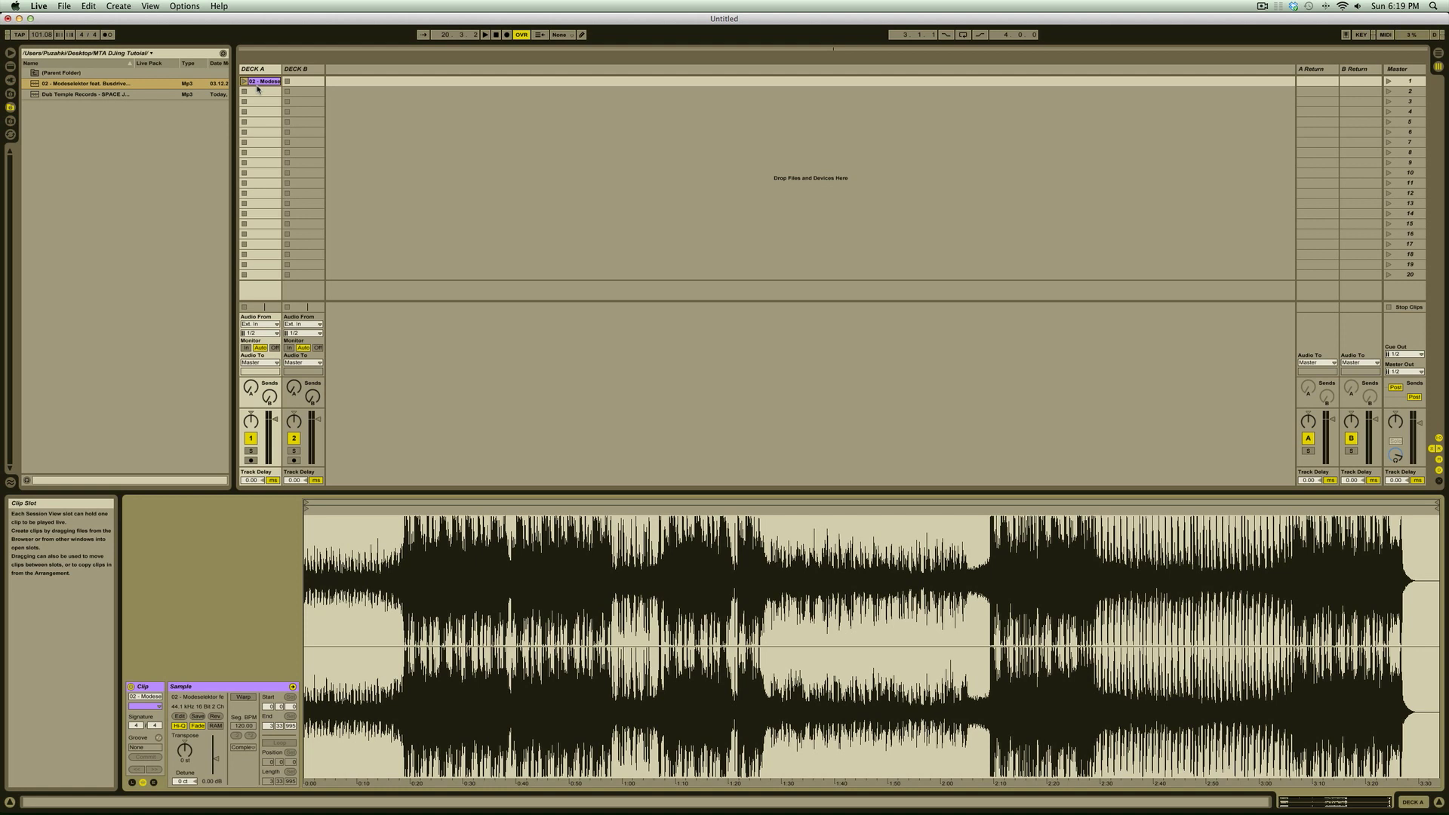
{"action": "left_click", "coordinate": [244, 80]}
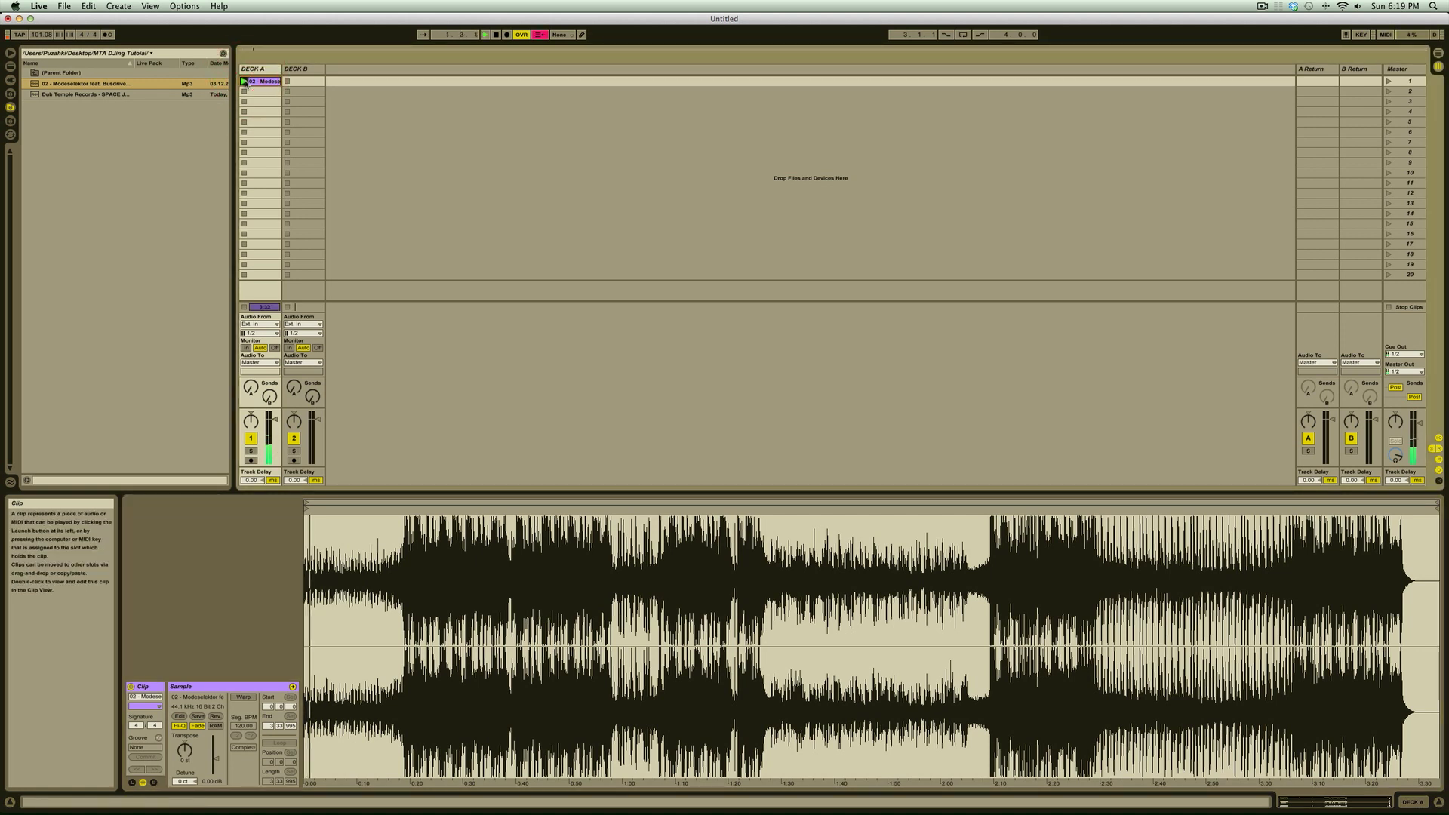
{"action": "key", "text": "t"}
{"action": "key", "text": "t"}
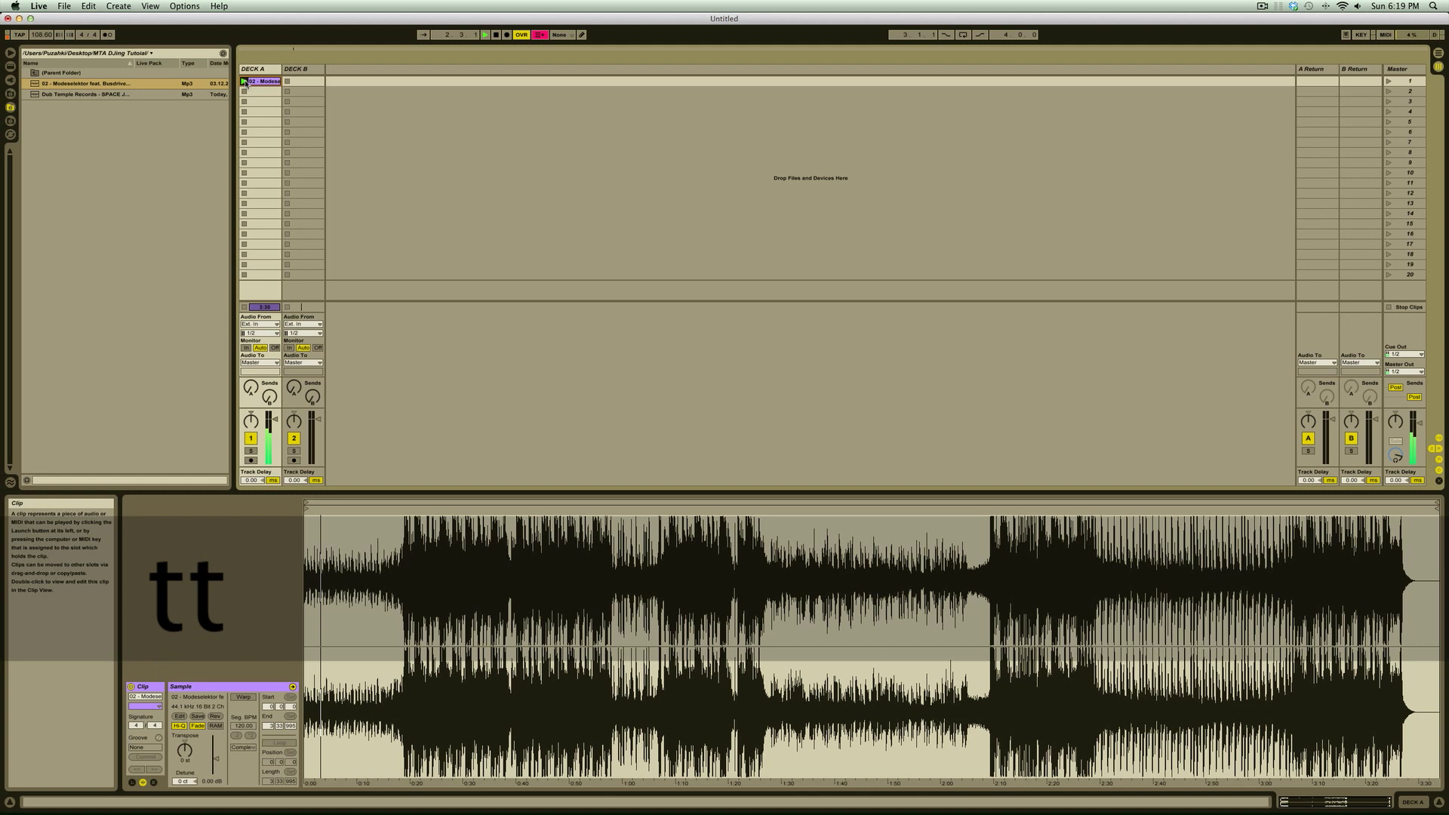
{"action": "key", "text": "t"}
{"action": "key", "text": "t"}
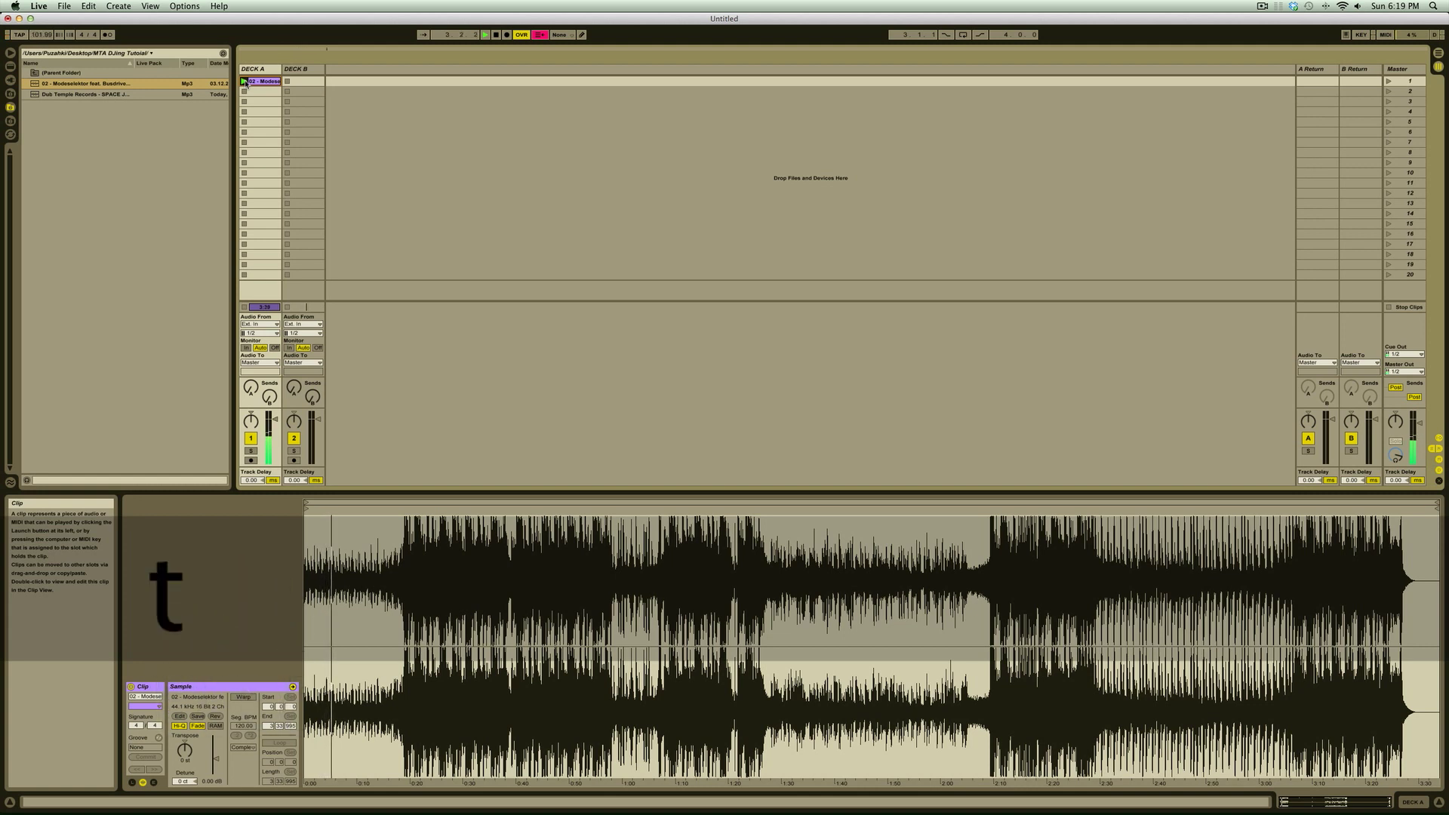
{"action": "key", "text": "t"}
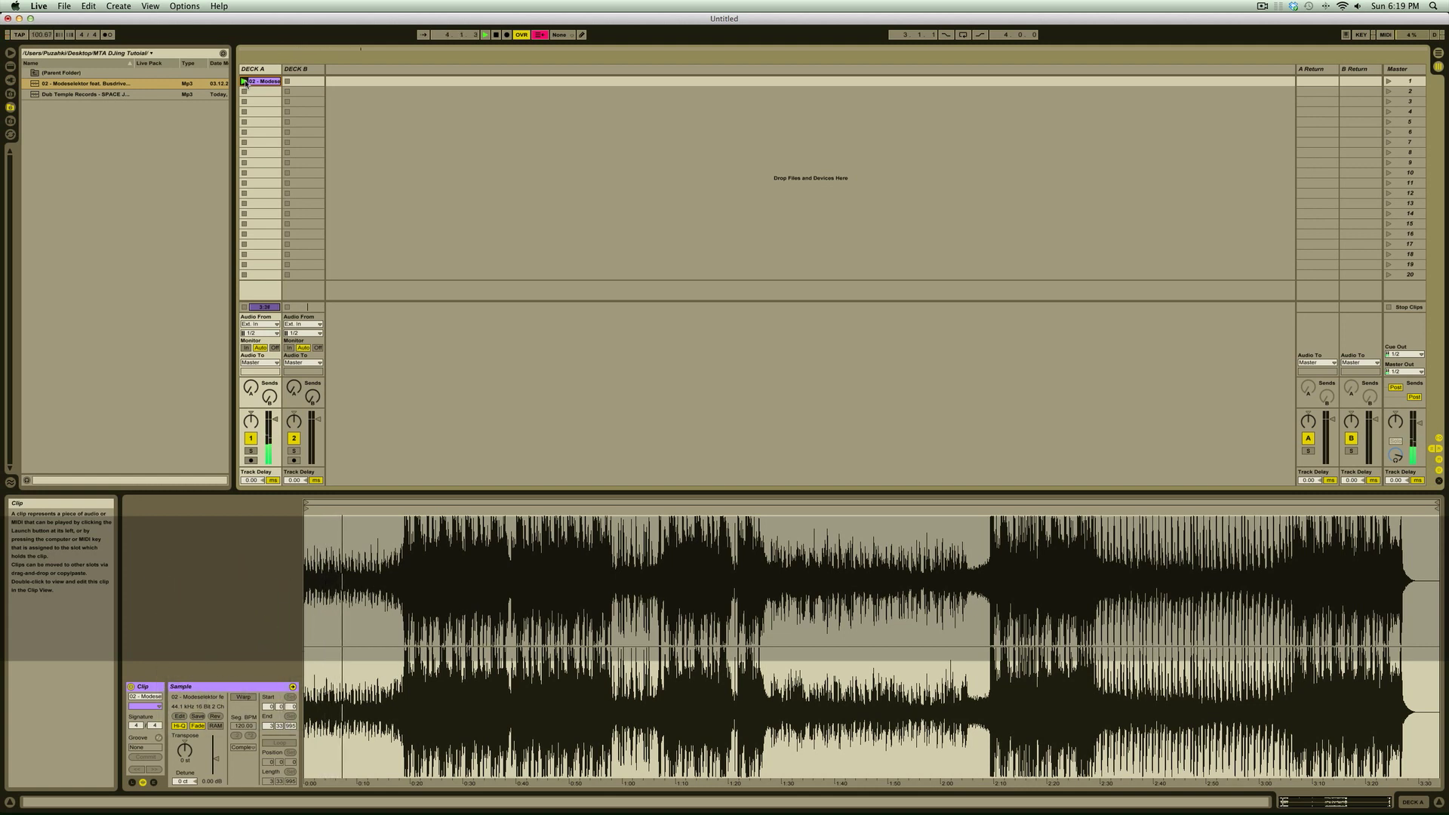
Stop playback, turn on Warp for the DECK A clip, and zoom into its first beat.
{"action": "left_click", "coordinate": [496, 36]}
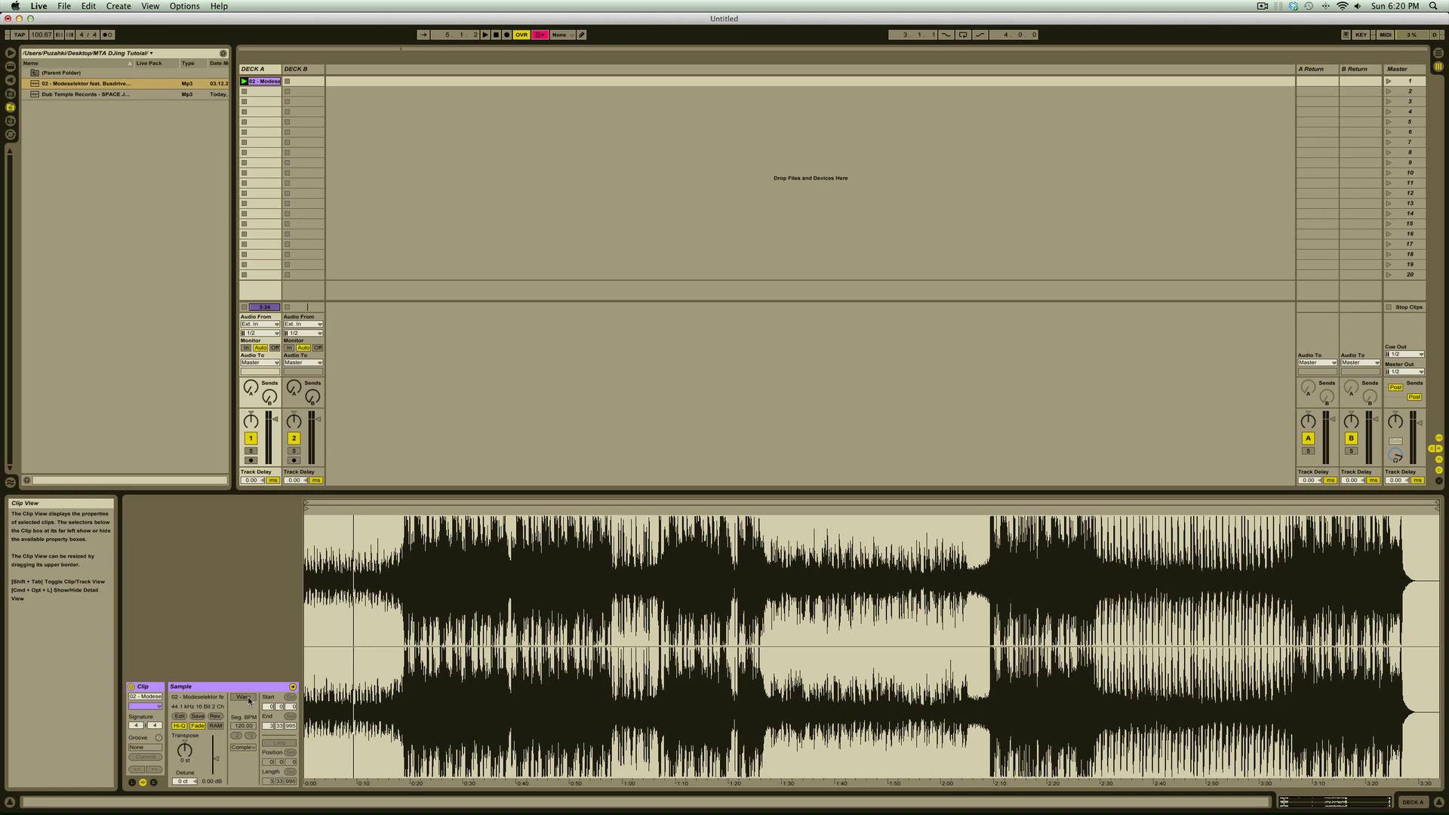
{"action": "left_click", "coordinate": [244, 697]}
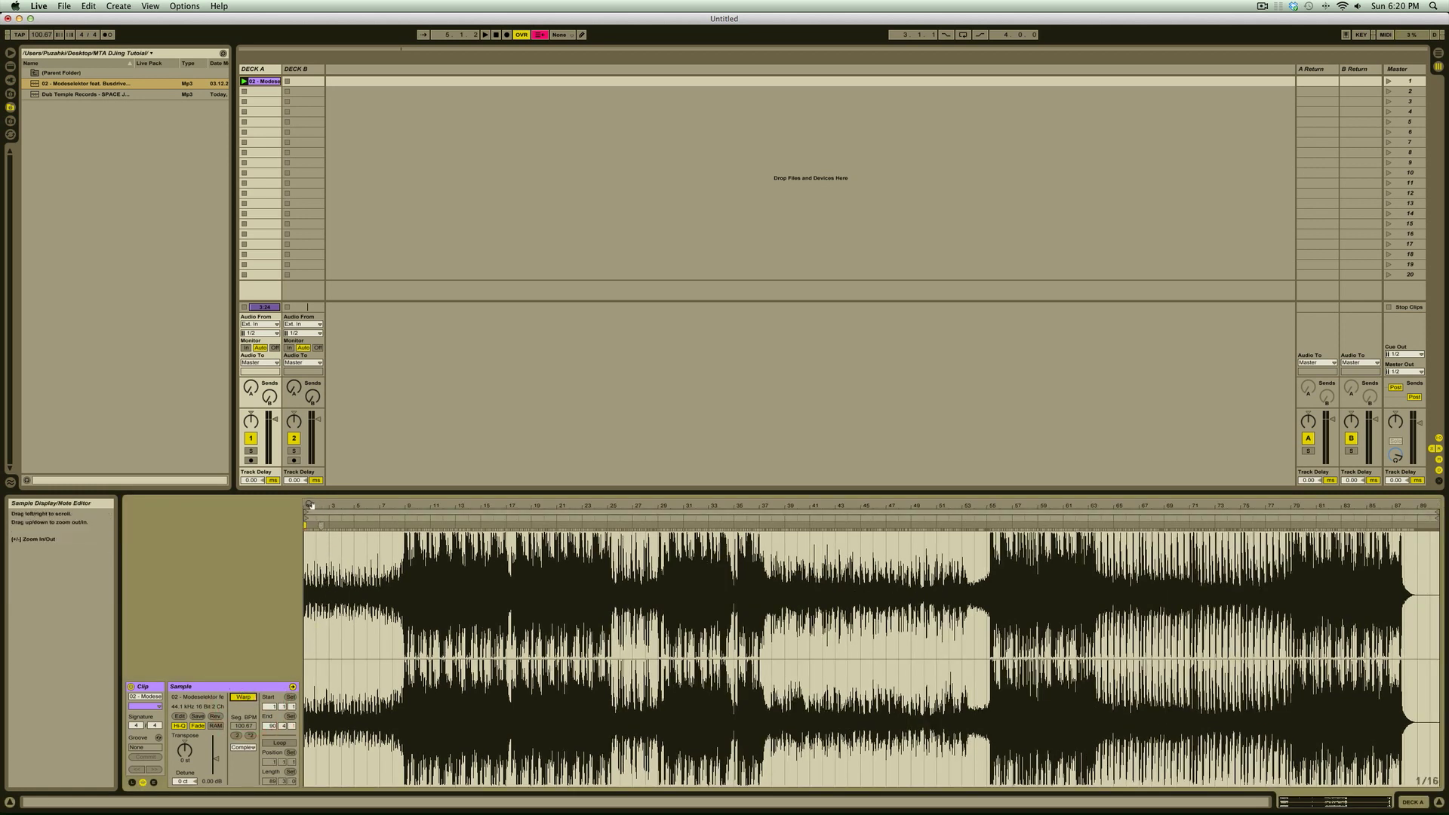
{"action": "left_click_drag", "start_coordinate": [308, 506], "coordinate": [308, 634]}
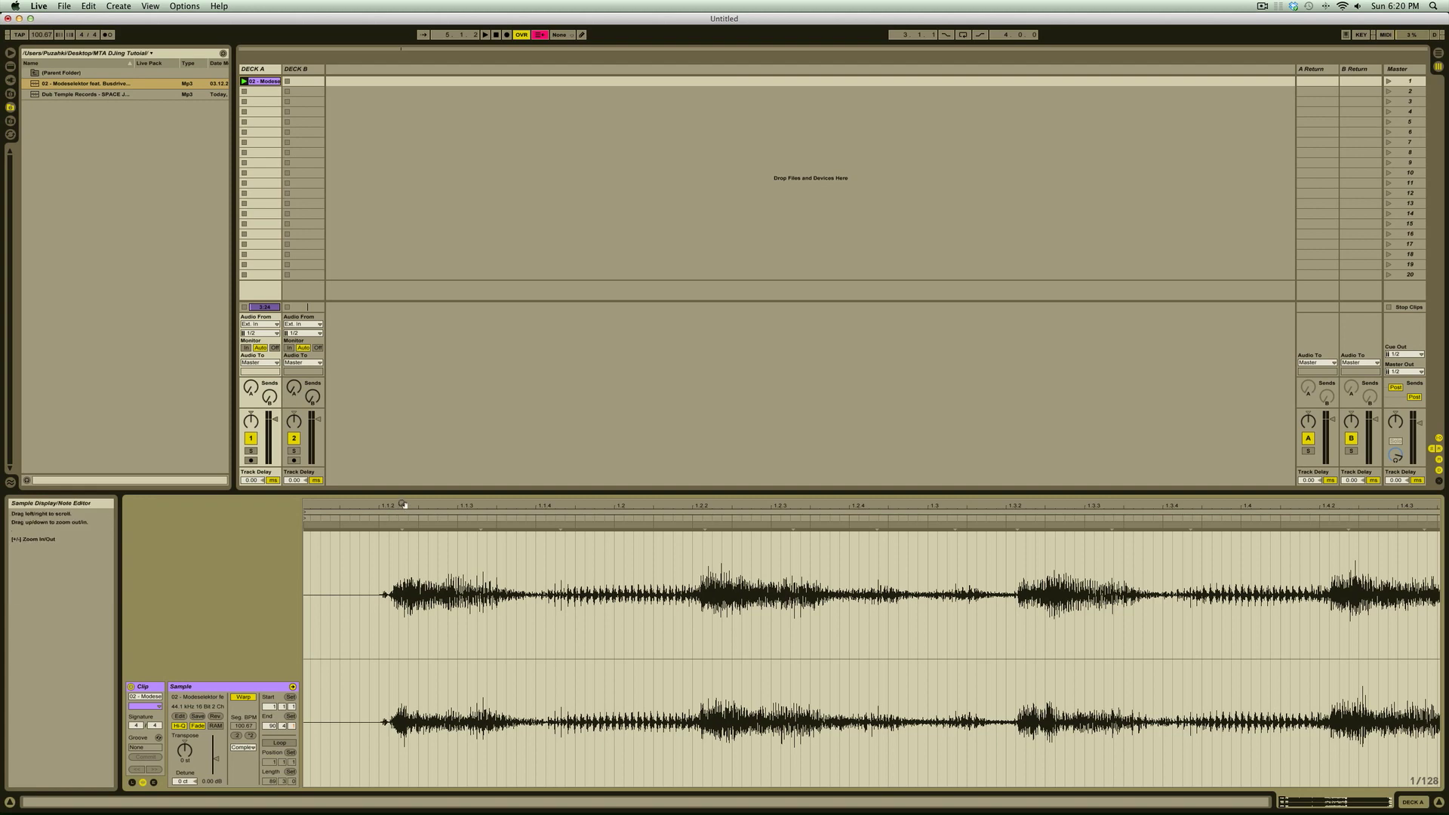
{"action": "left_click_drag", "start_coordinate": [402, 504], "coordinate": [404, 524]}
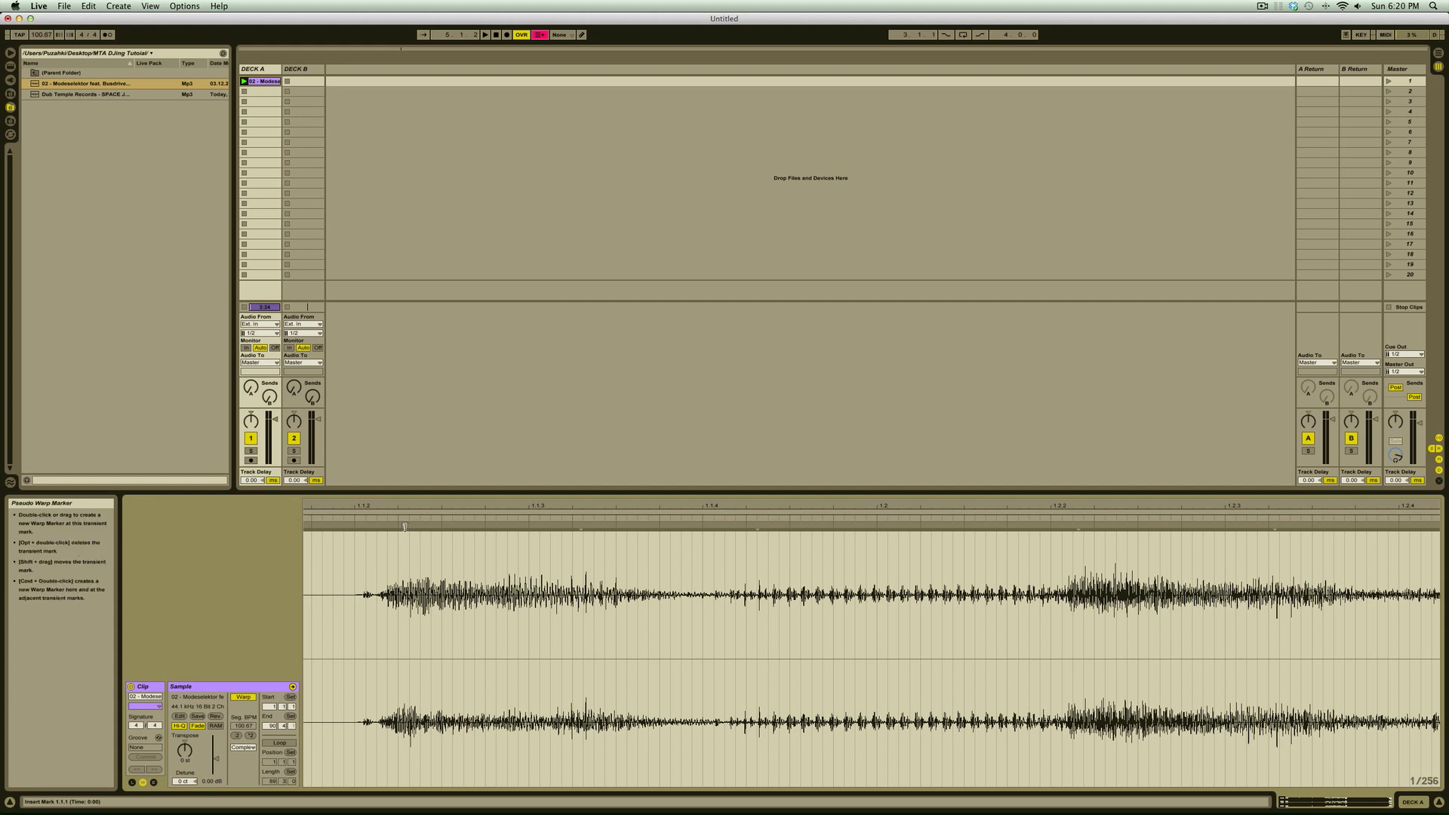
Make the first transient's warp marker the clip's 1.1.1.
{"action": "left_click", "coordinate": [404, 526]}
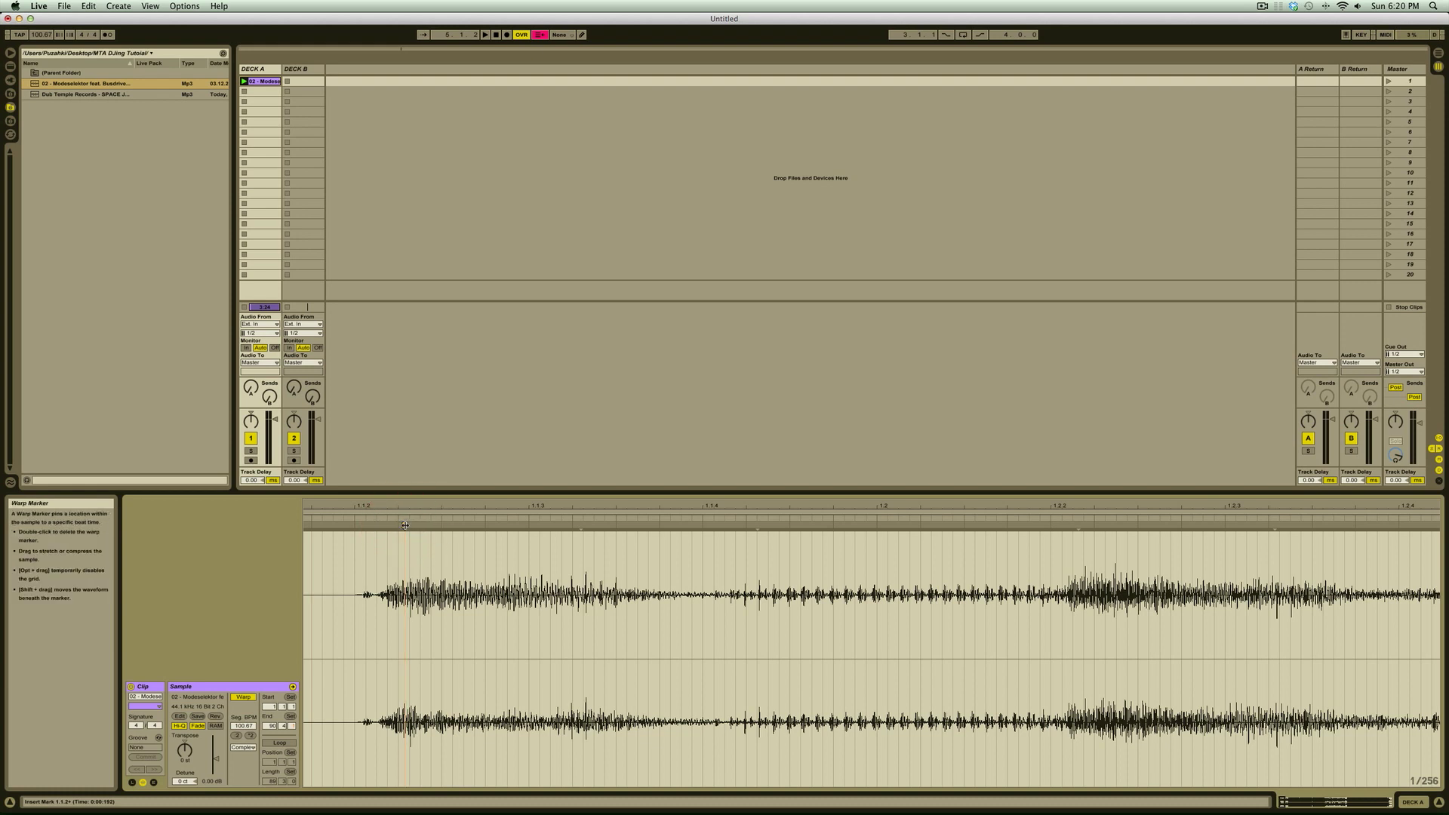
{"action": "left_click", "coordinate": [405, 526], "text": "ctrl"}
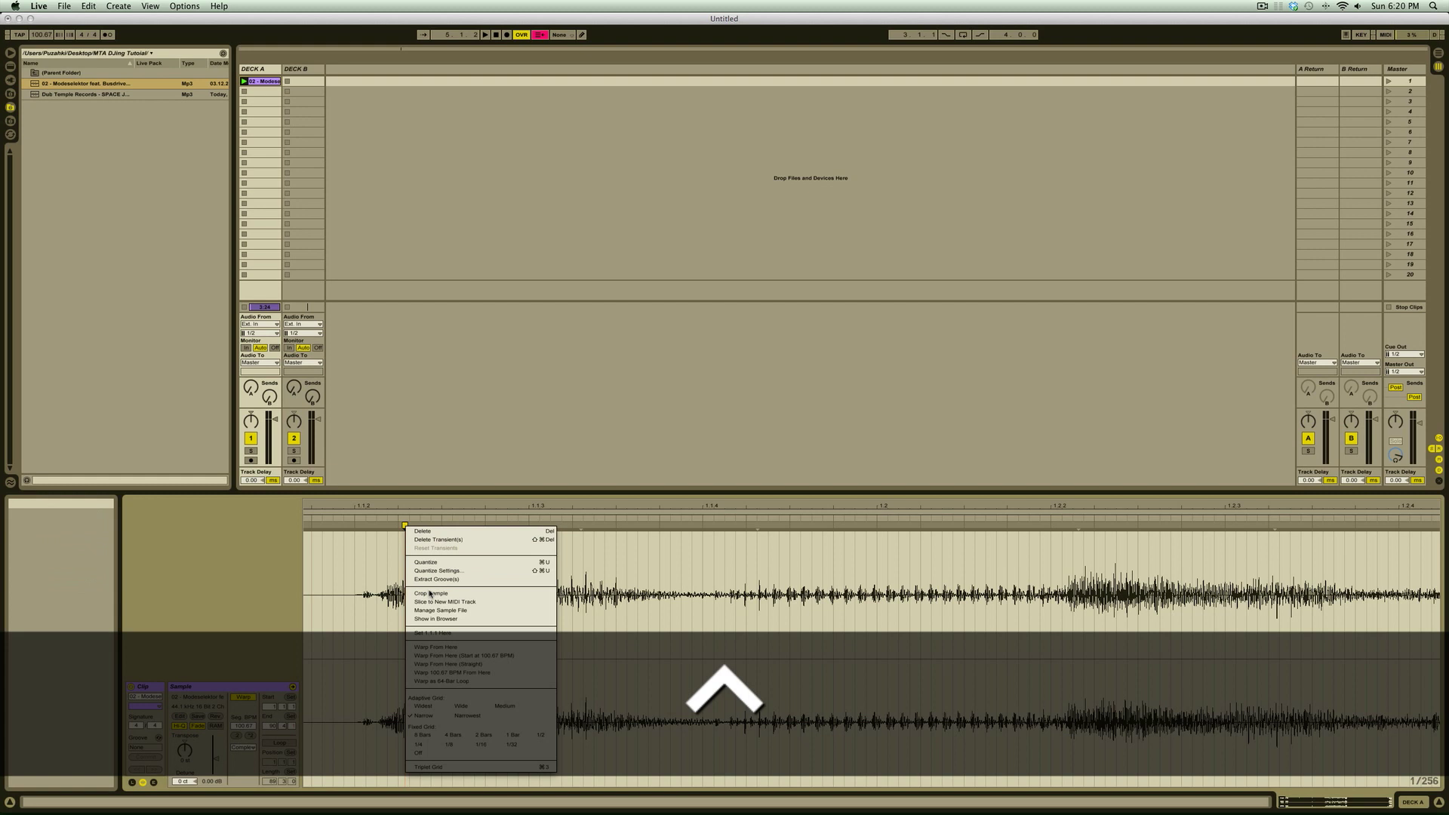
{"action": "left_click", "coordinate": [476, 634]}
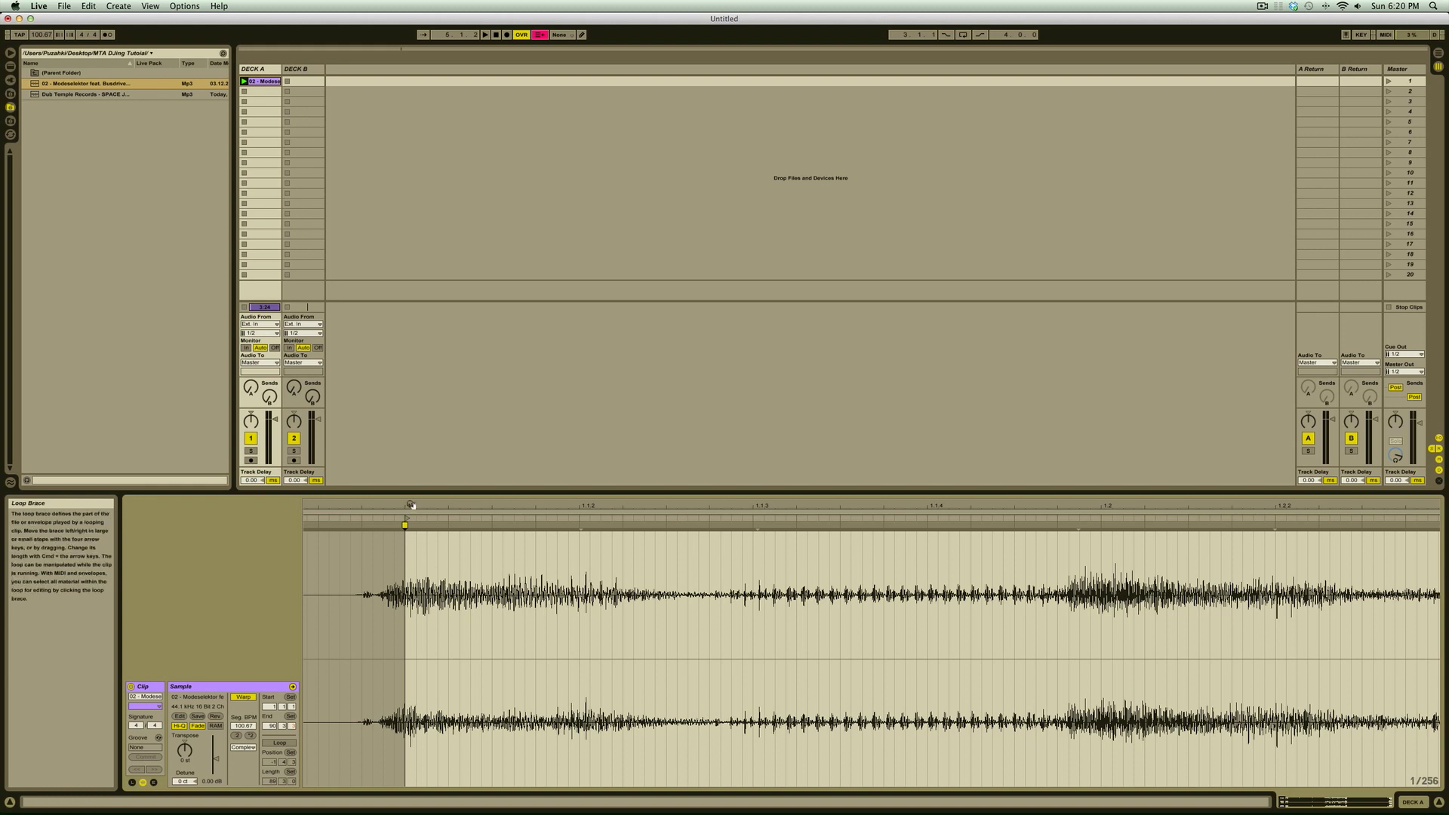
Apply Warp From Here (Straight) at the first beat marker.
{"action": "left_click_drag", "start_coordinate": [408, 504], "coordinate": [347, 503]}
{"action": "right_click", "coordinate": [344, 525]}
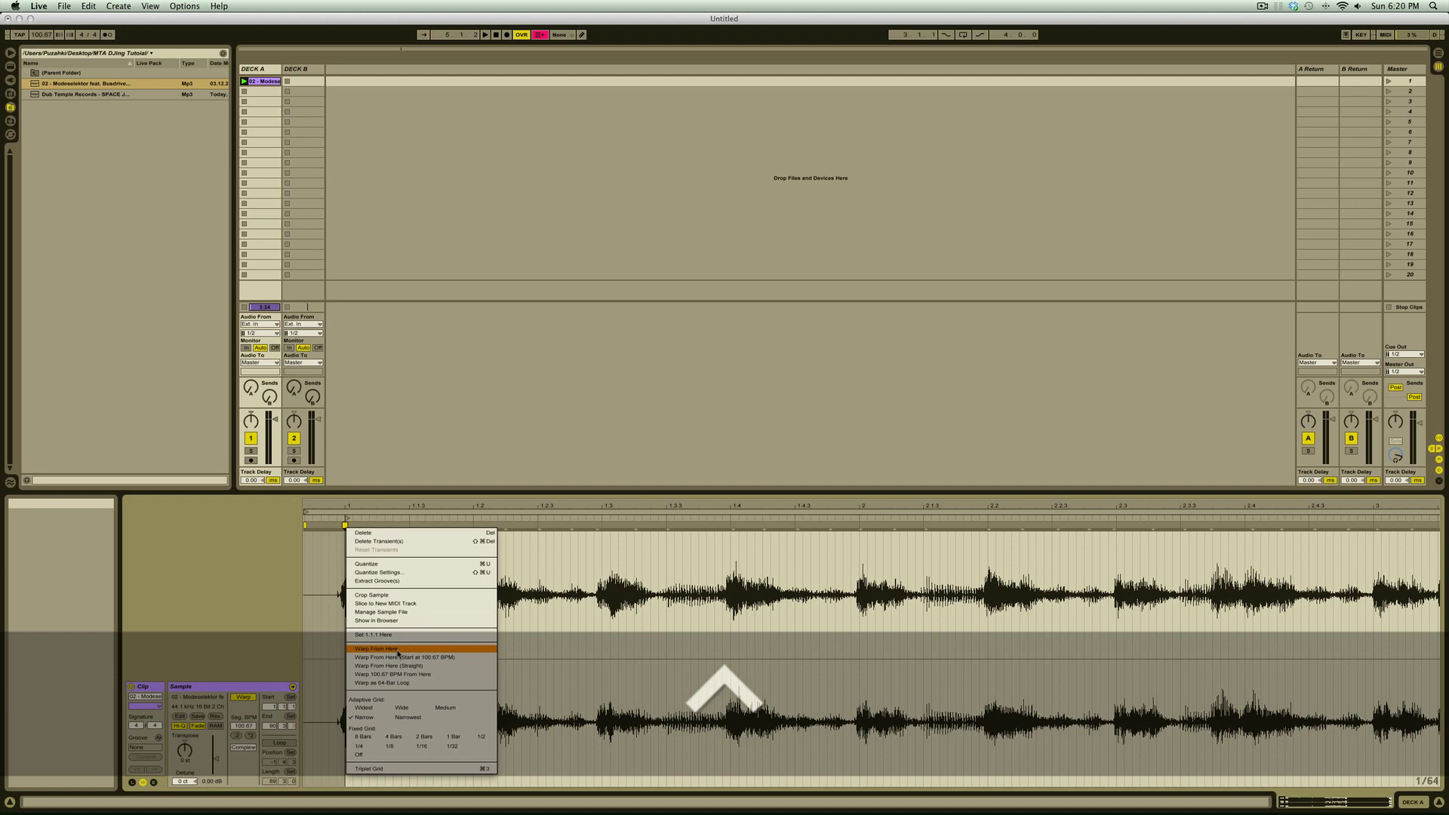
{"action": "left_click", "coordinate": [398, 667]}
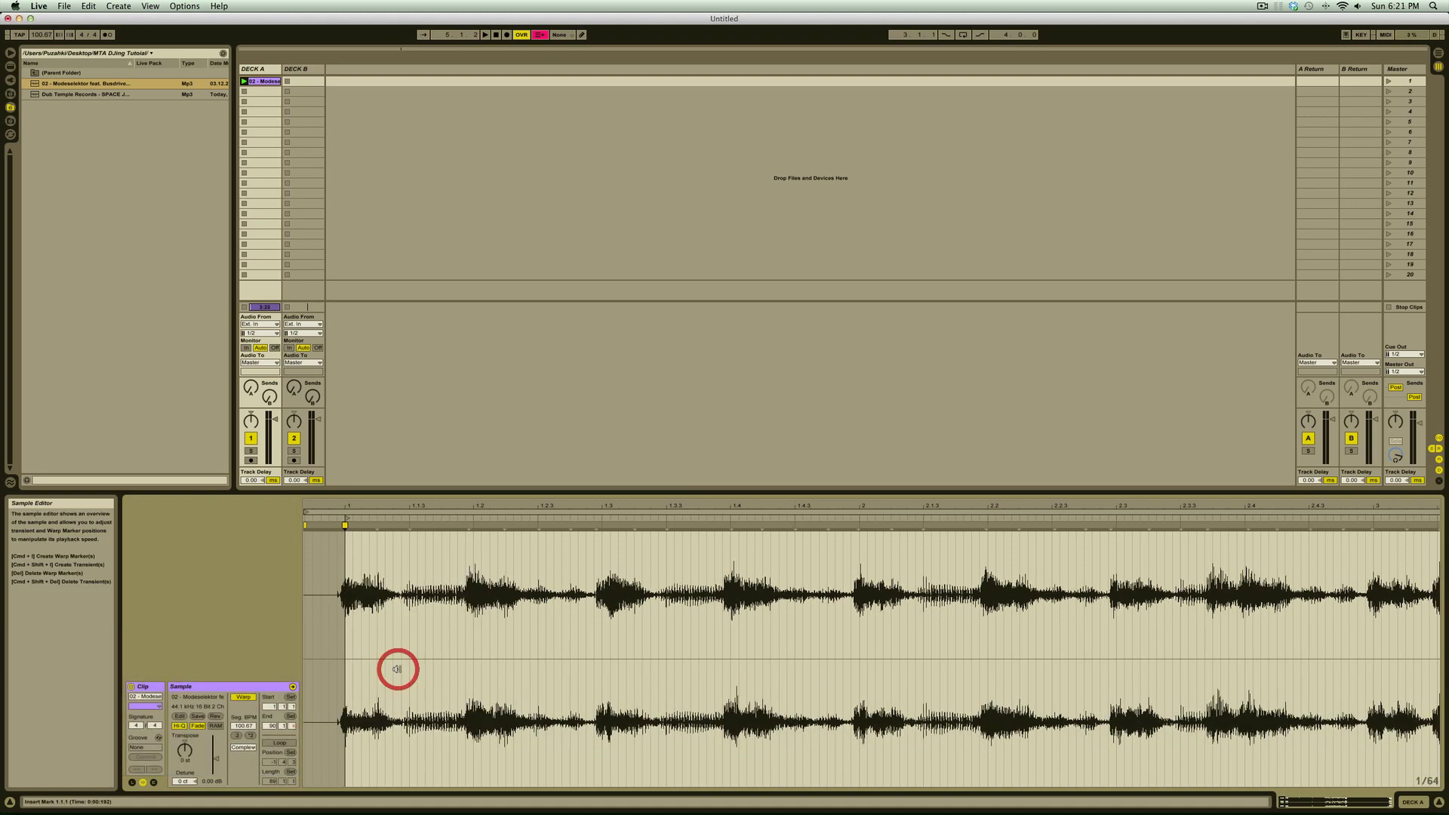
{"action": "left_click_drag", "start_coordinate": [350, 507], "coordinate": [349, 419]}
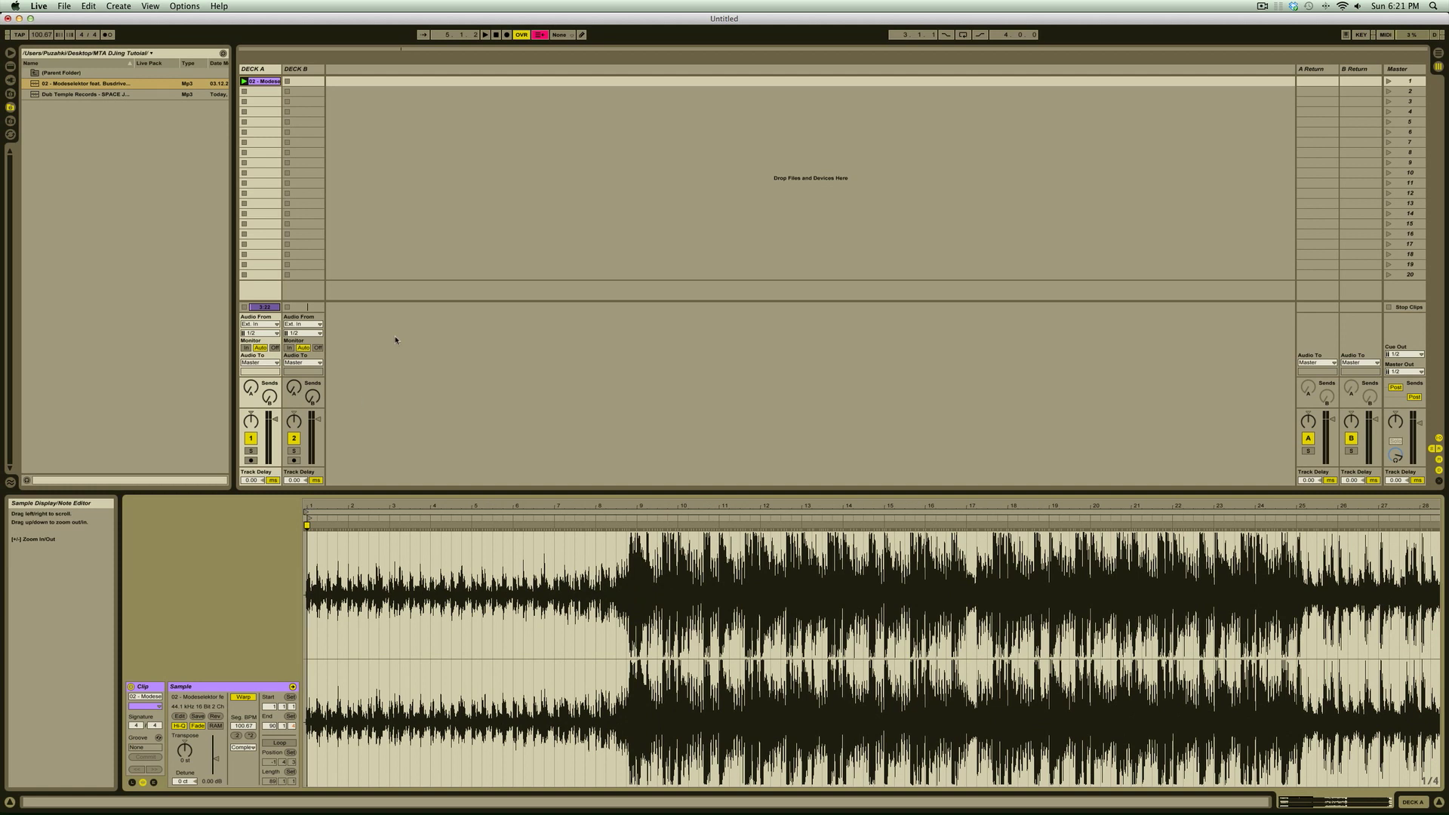
Set global launch quantization to 1 Bar and play the set with the metronome on.
{"action": "left_click", "coordinate": [569, 37]}
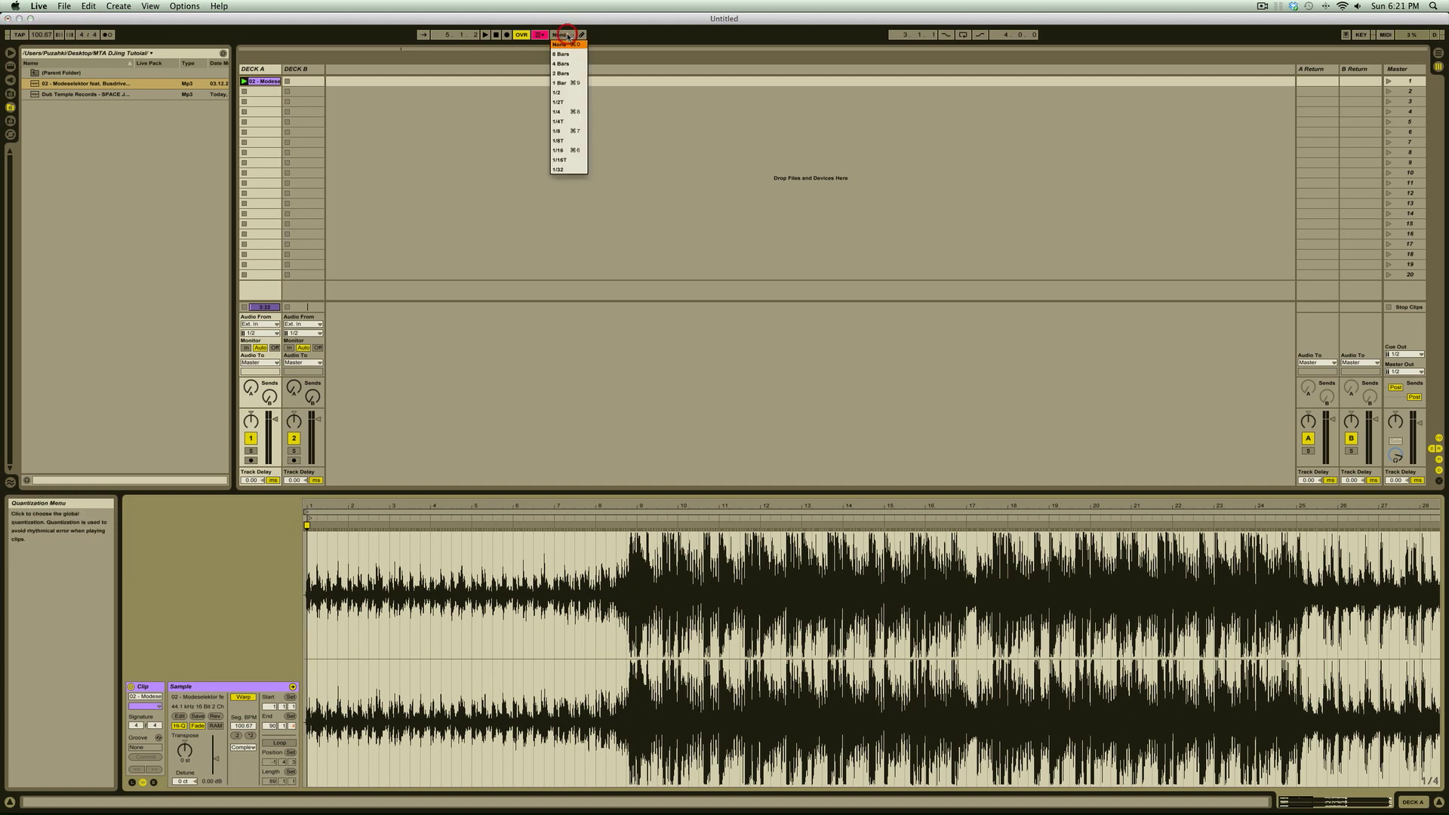
{"action": "left_click", "coordinate": [565, 83]}
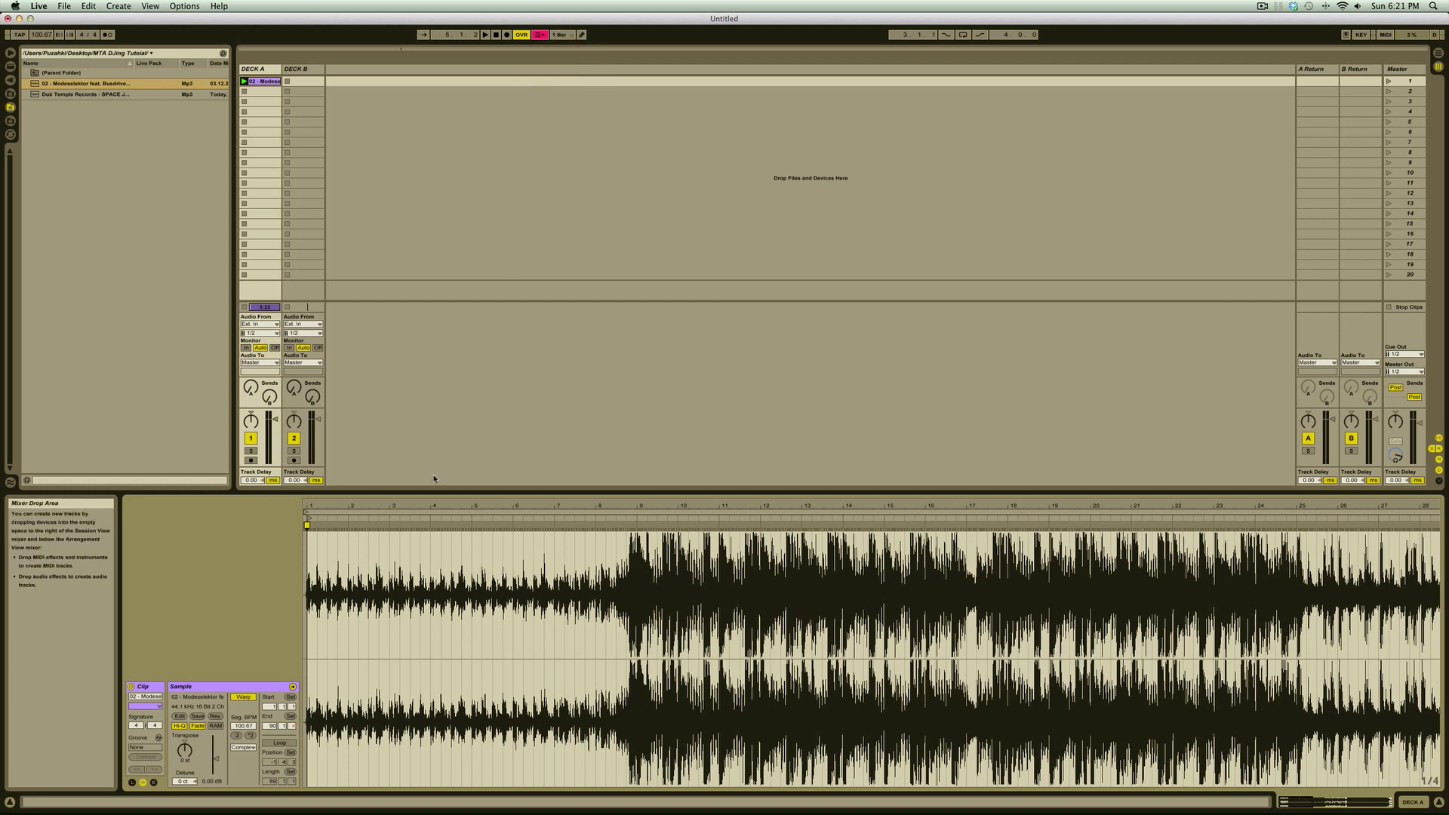
{"action": "key", "text": "space"}
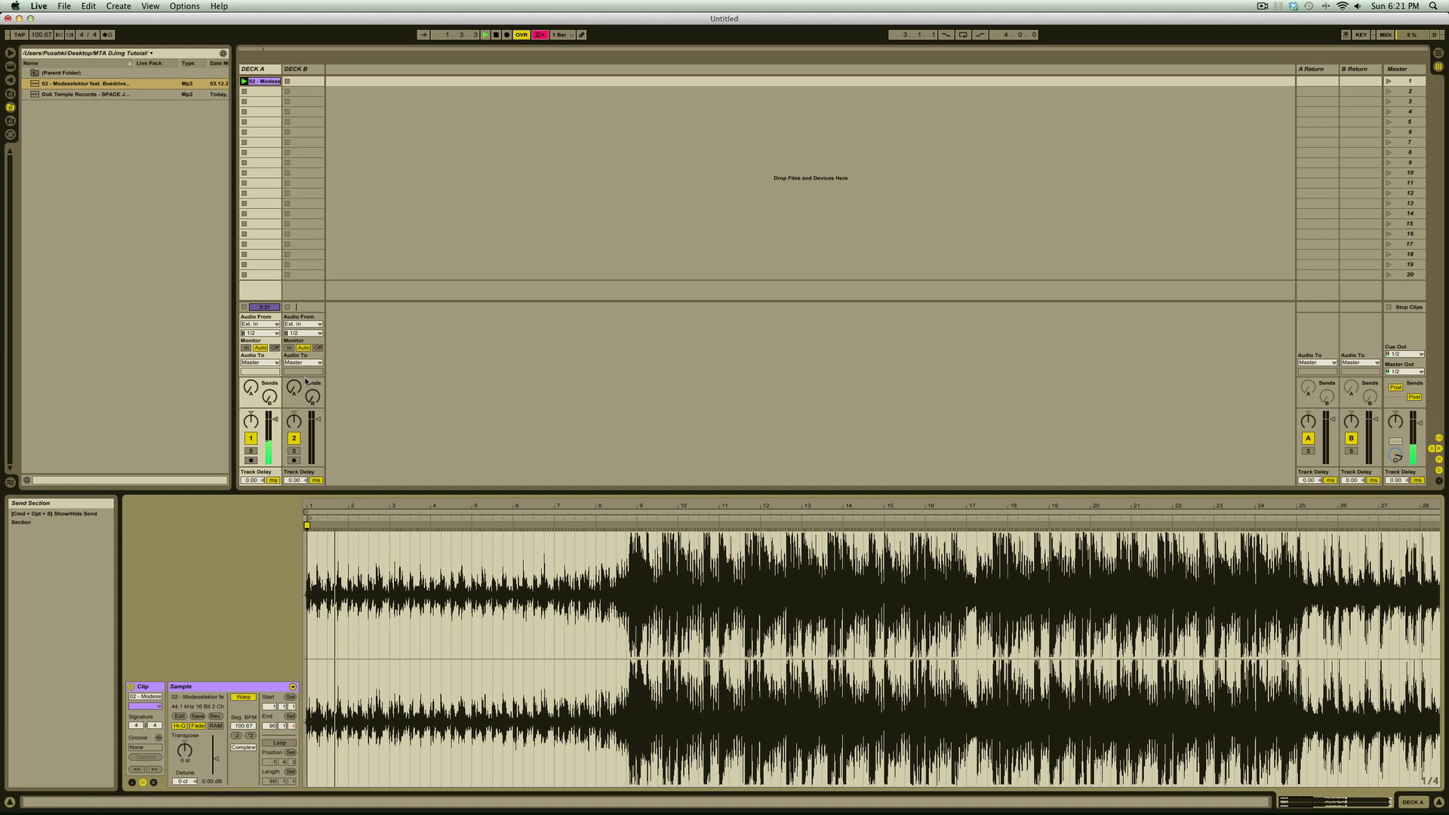
{"action": "key", "text": "m"}
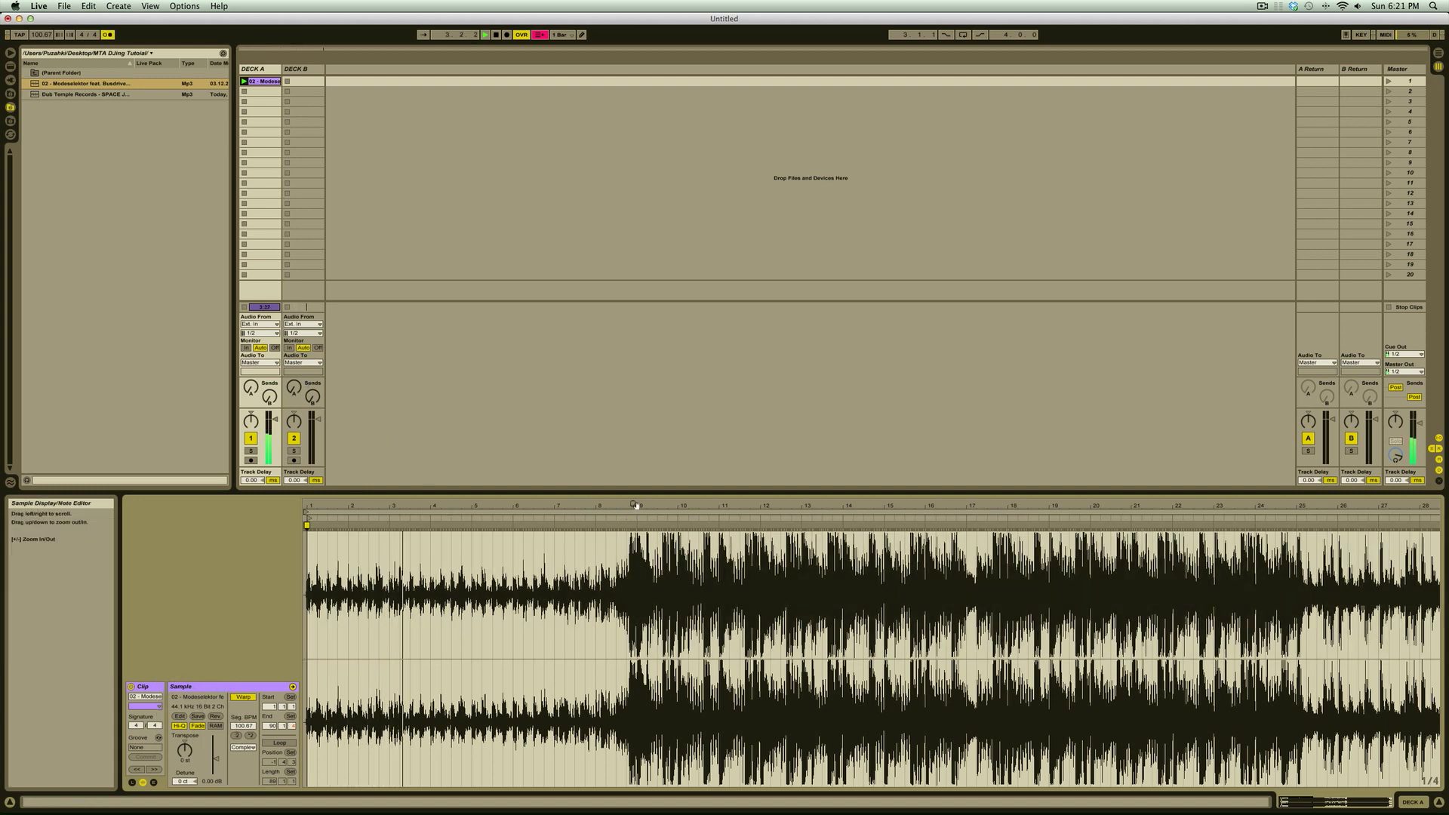
Zoom out over the waveform and jump playback to around bars 29, 62 and 79.
{"action": "left_click_drag", "start_coordinate": [626, 517], "coordinate": [627, 487]}
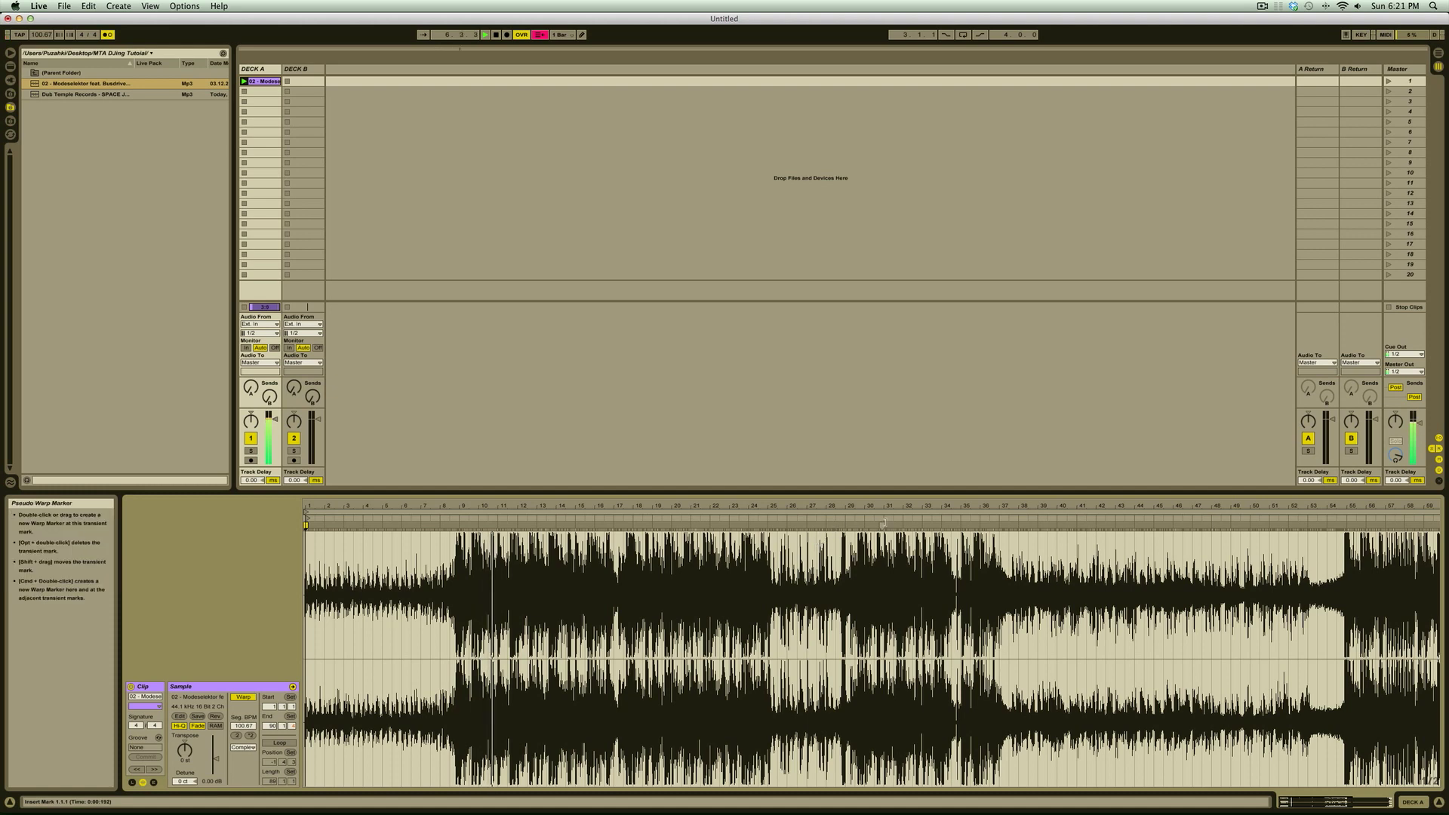
{"action": "left_click_drag", "start_coordinate": [917, 510], "coordinate": [917, 495]}
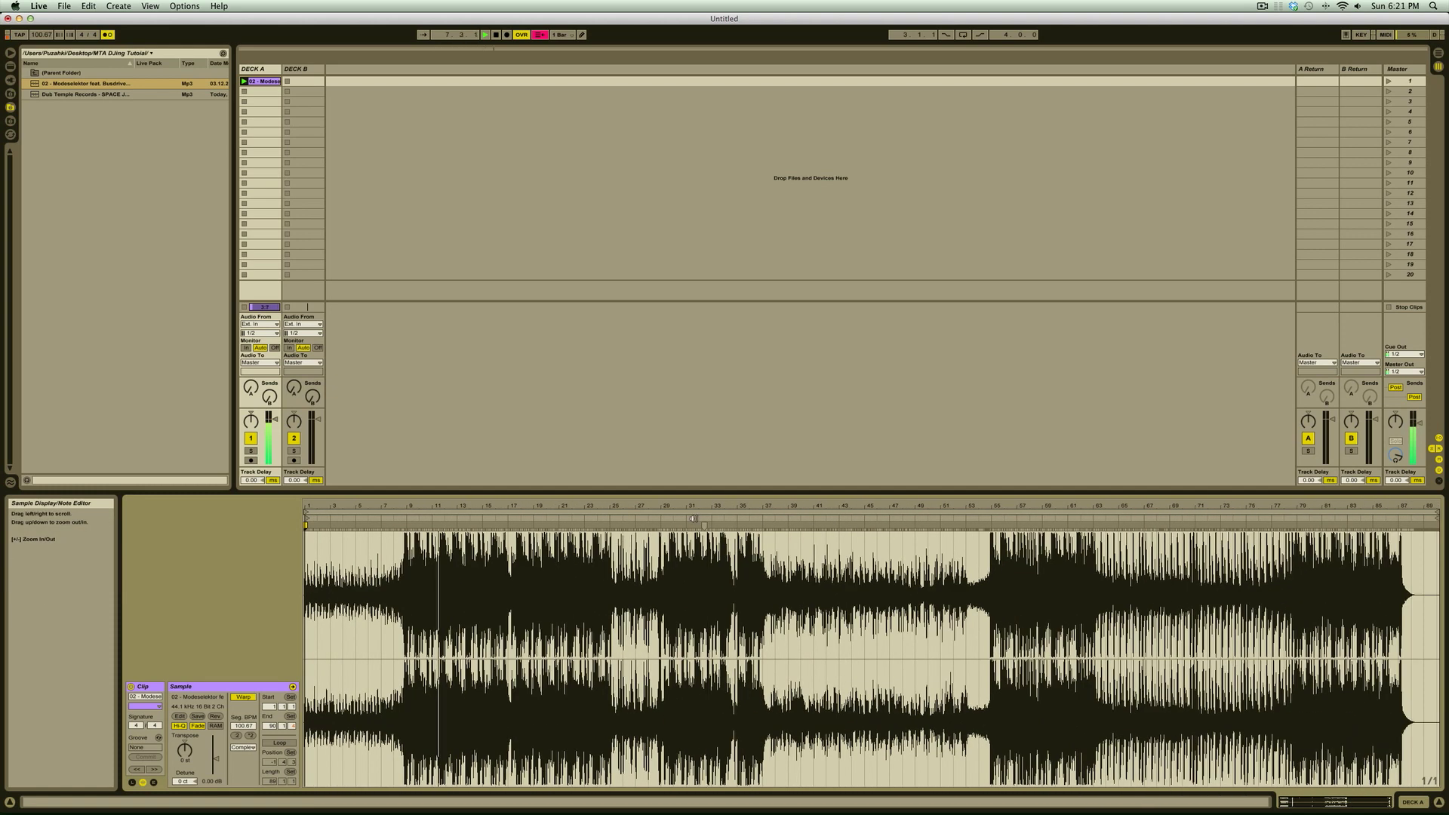
{"action": "left_click", "coordinate": [664, 519]}
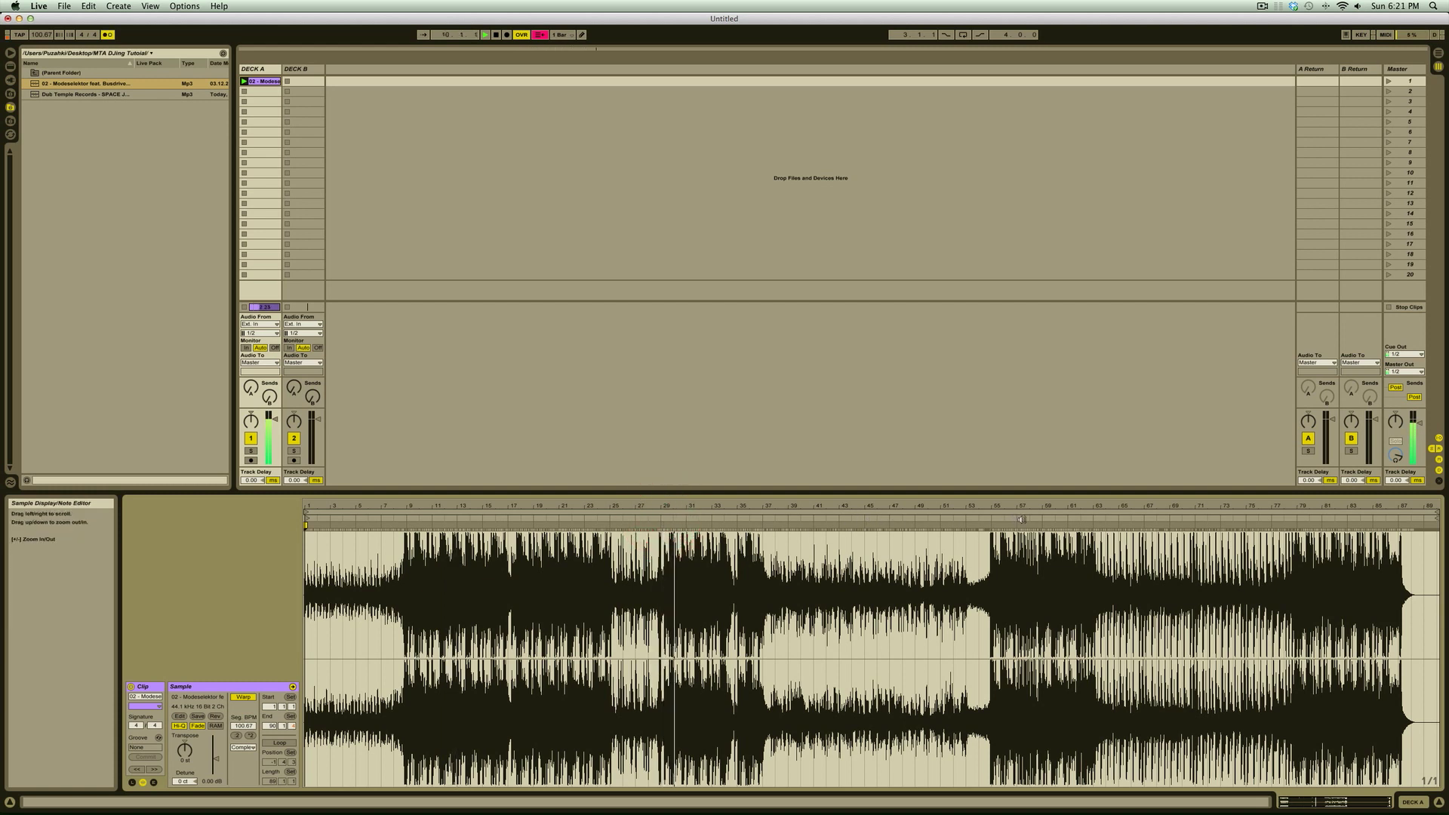
{"action": "left_click", "coordinate": [1093, 519]}
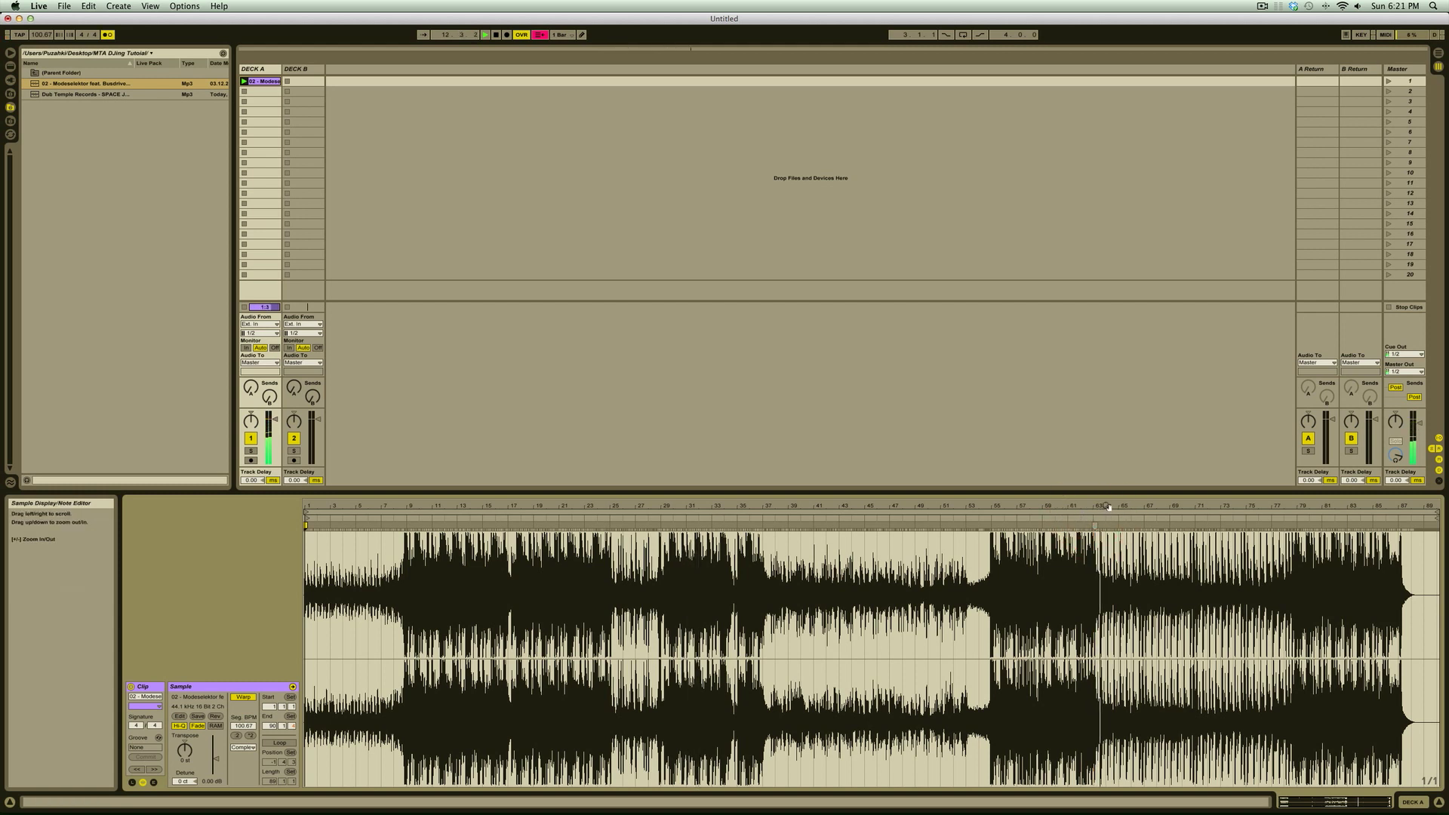
{"action": "left_click", "coordinate": [1296, 518]}
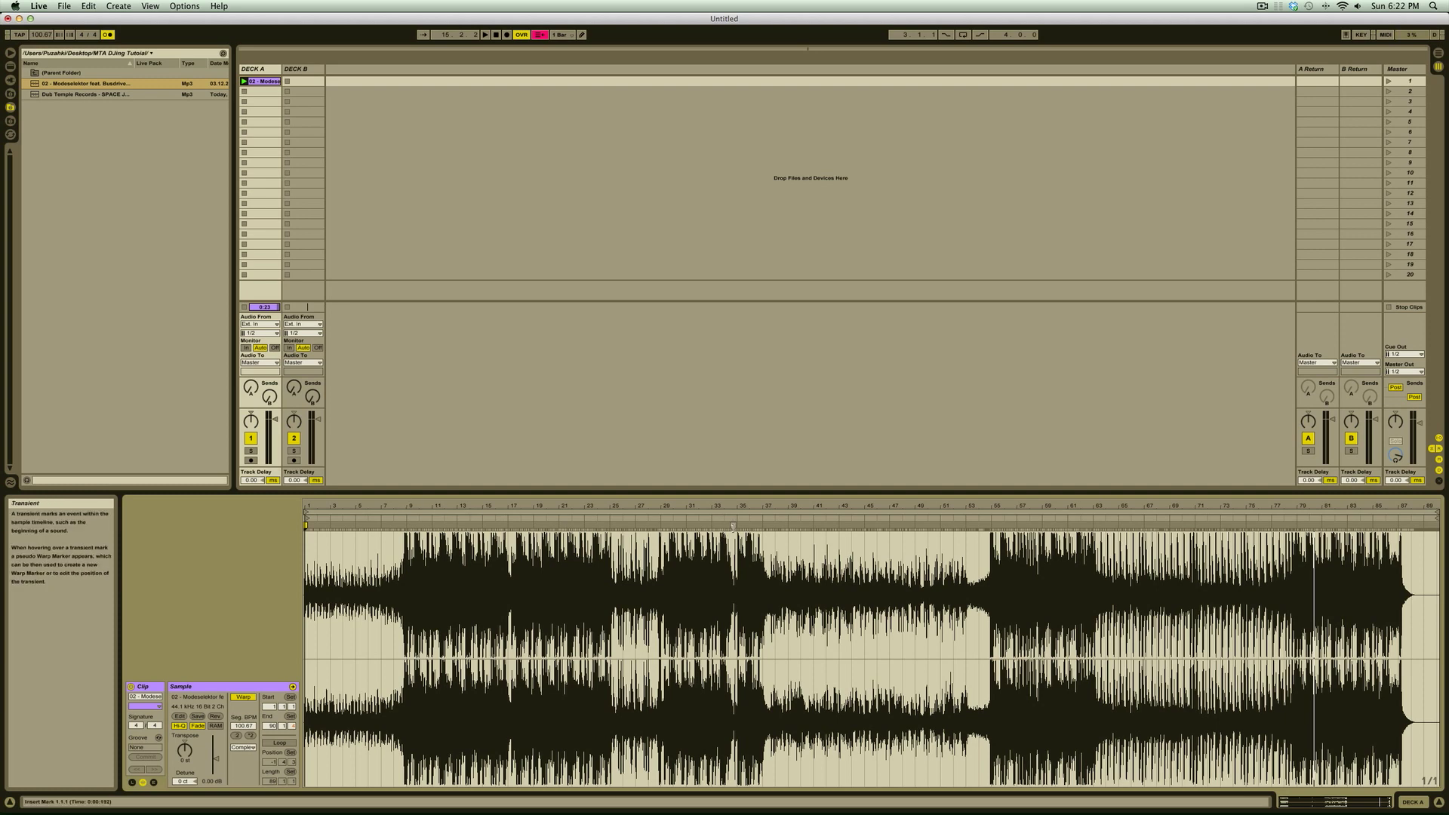
Undo a misplaced warp marker drag and pin a warp marker on the transient near bar 9.
{"action": "mouse_move", "coordinate": [732, 526]}
{"action": "left_mouse_down"}
{"action": "mouse_move", "coordinate": [1200, 537]}
{"action": "mouse_move", "coordinate": [528, 565]}
{"action": "mouse_move", "coordinate": [687, 576]}
{"action": "left_mouse_up"}
{"action": "key", "text": "super+z"}
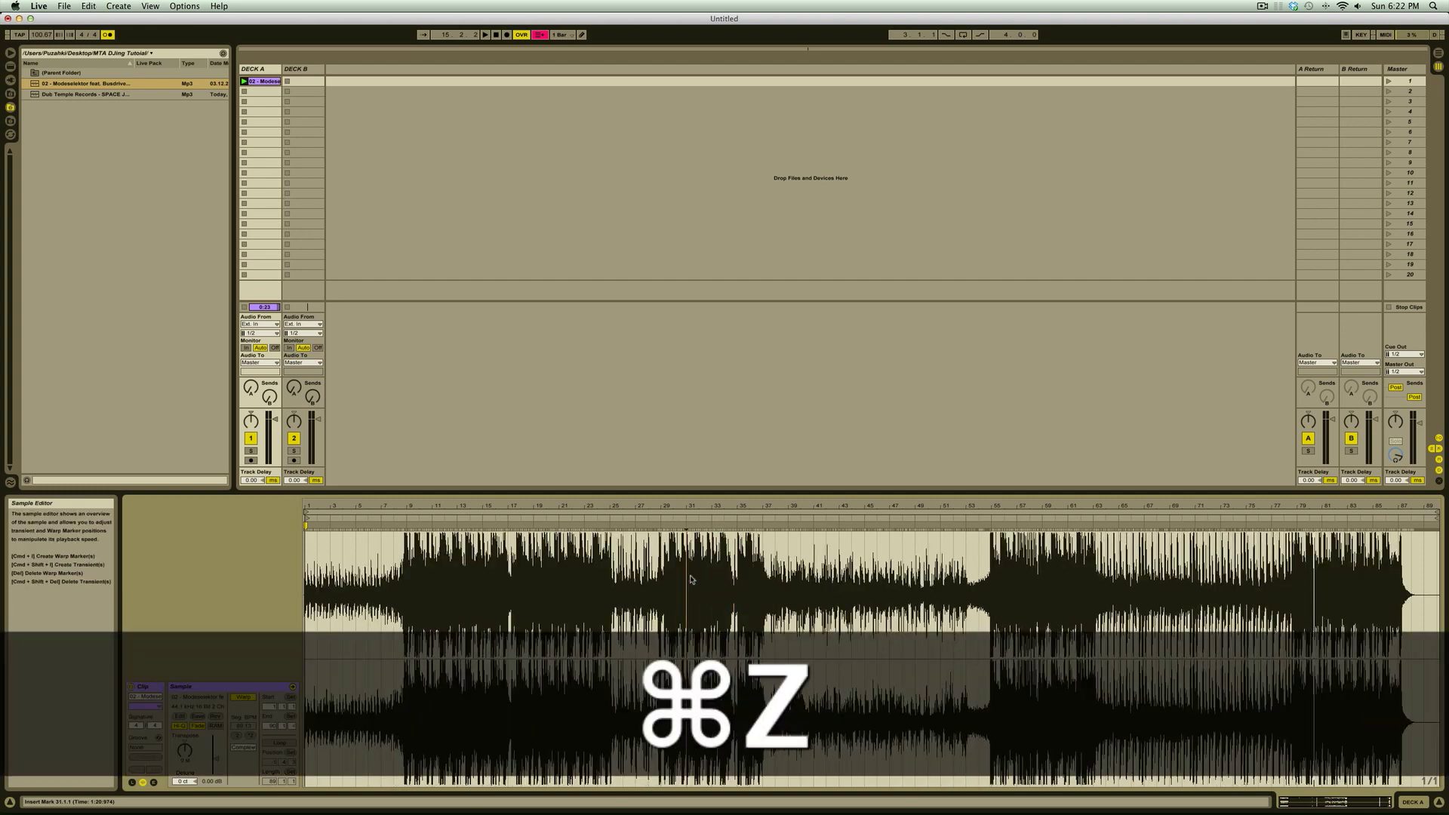
{"action": "left_click_drag", "start_coordinate": [371, 534], "coordinate": [370, 589]}
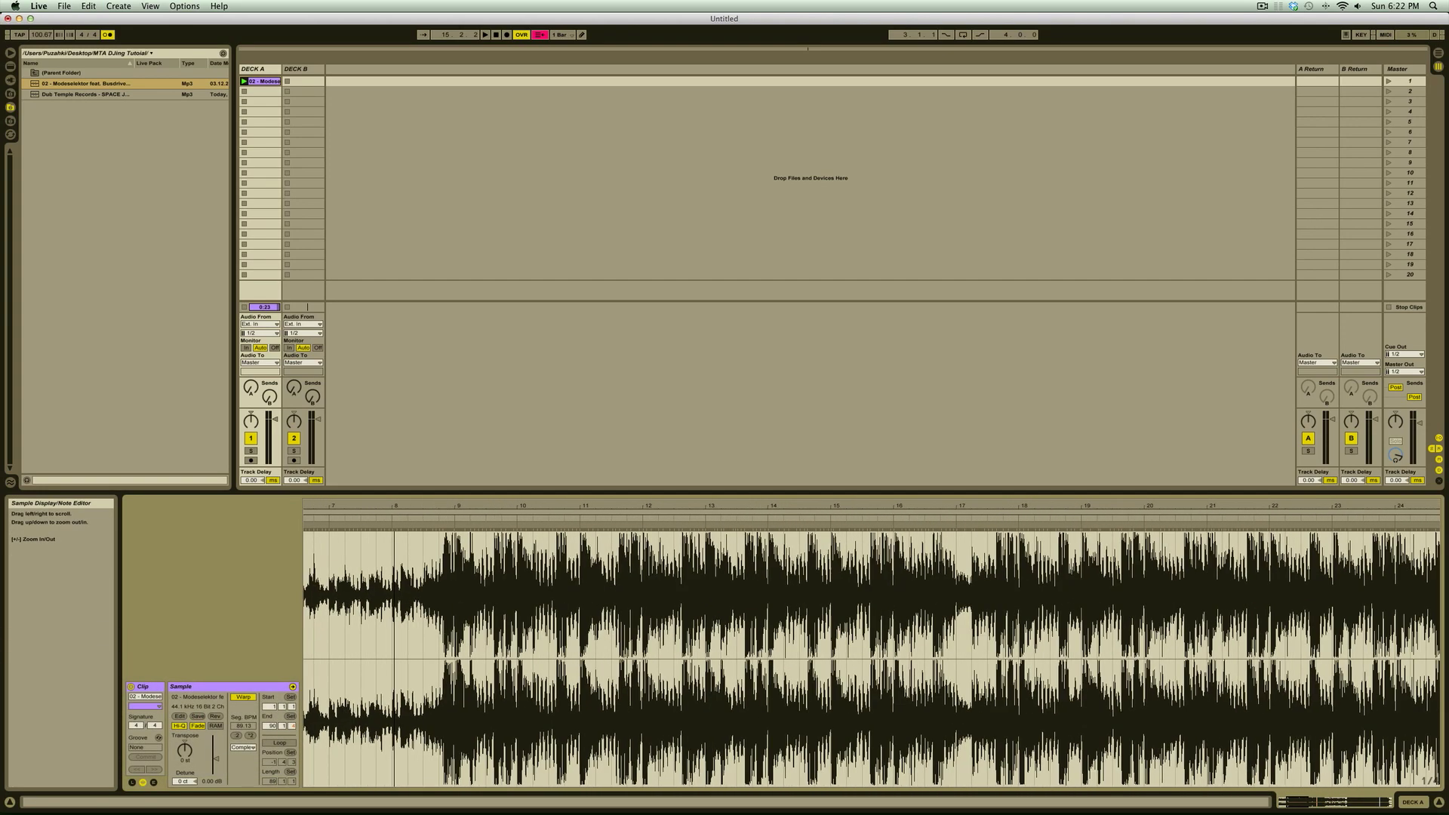
{"action": "left_click", "coordinate": [324, 519]}
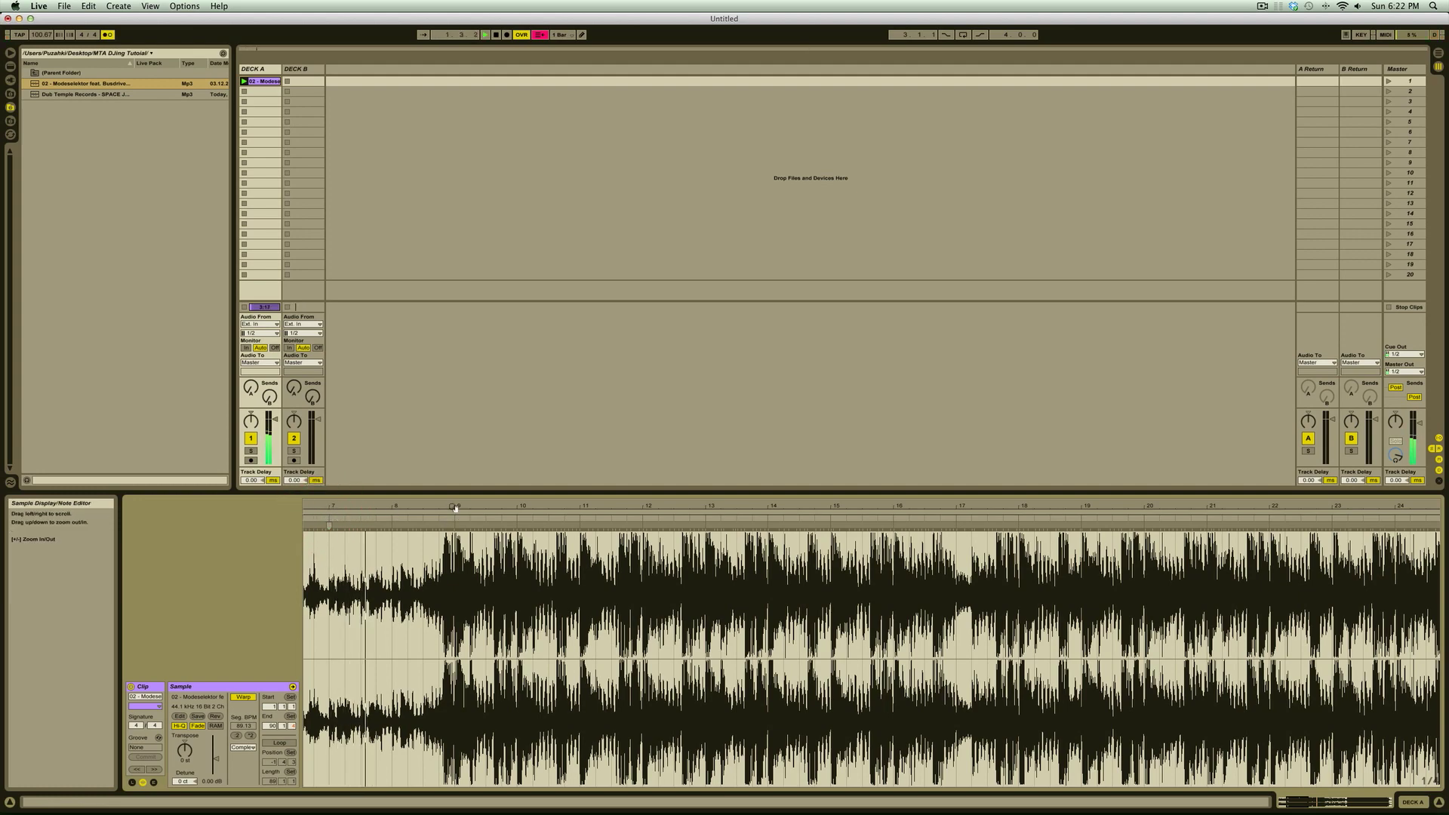
{"action": "key", "text": "plus"}
{"action": "key", "text": "plus"}
{"action": "key", "text": "plus"}
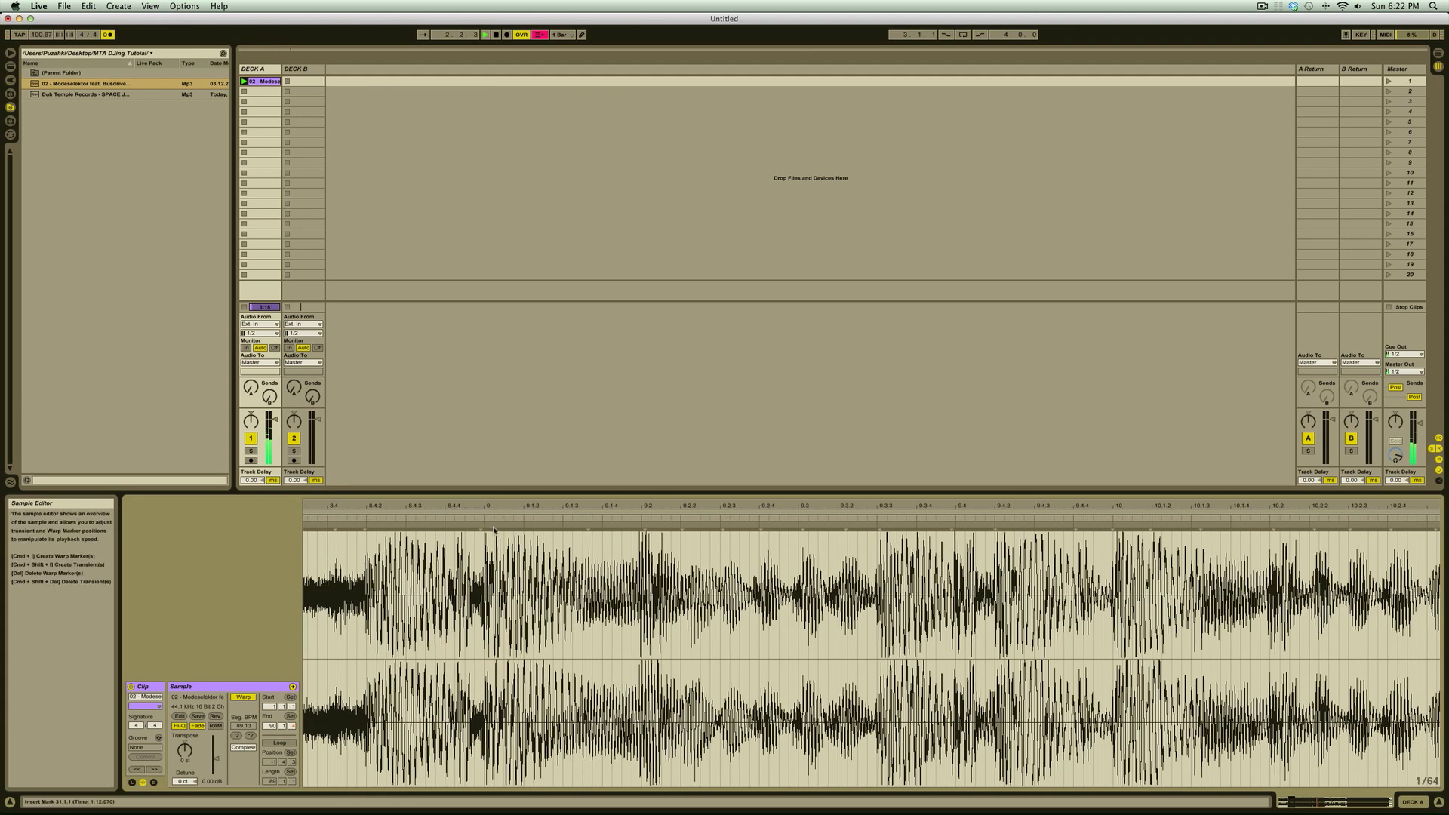
{"action": "left_click_drag", "start_coordinate": [481, 526], "coordinate": [485, 526]}
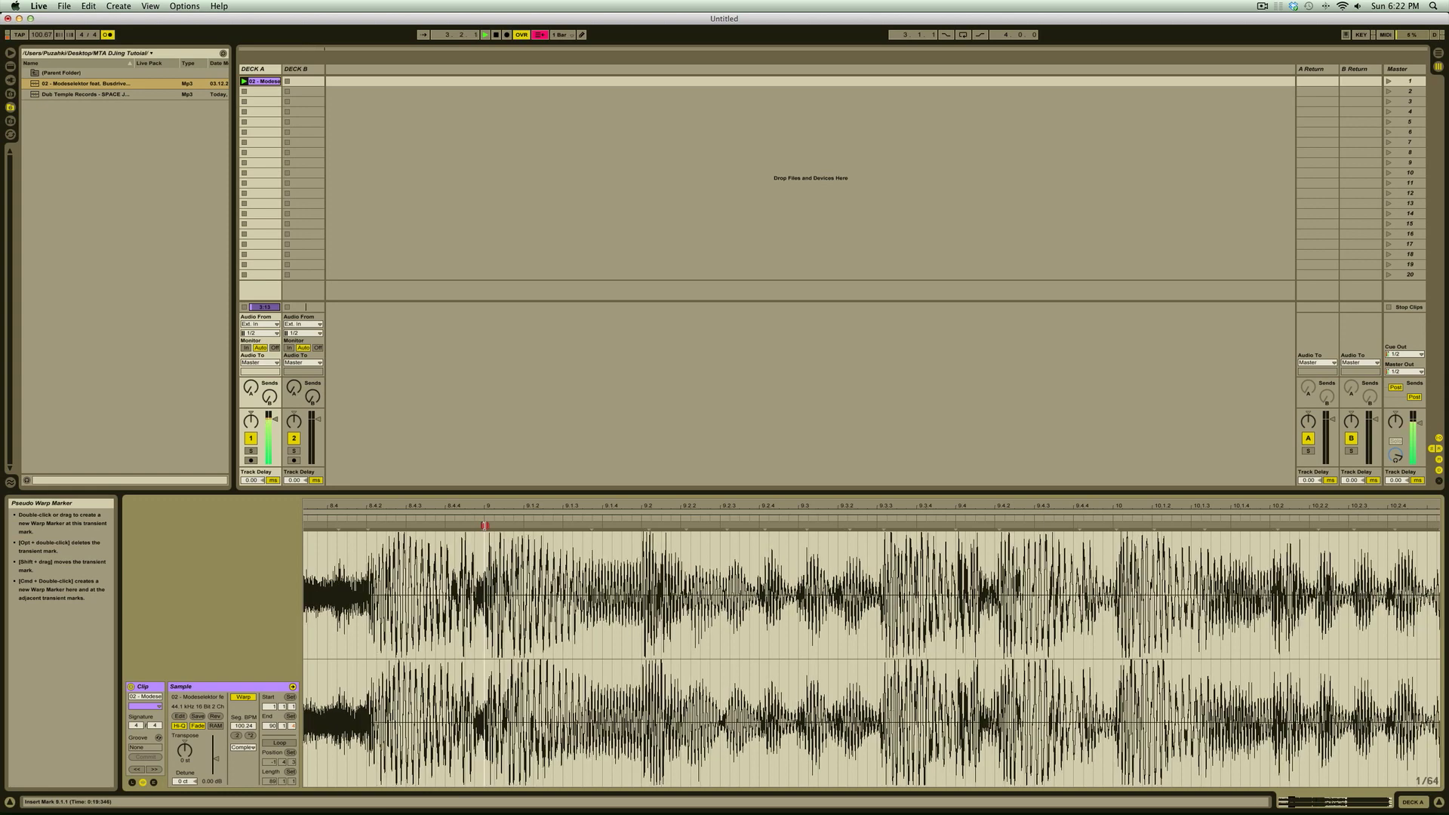
Add a warp marker at the start of bar 29 and replay to check the timing.
{"action": "key", "text": "minus"}
{"action": "key", "text": "minus"}
{"action": "key", "text": "minus"}
{"action": "key", "text": "minus"}
{"action": "key", "text": "minus"}
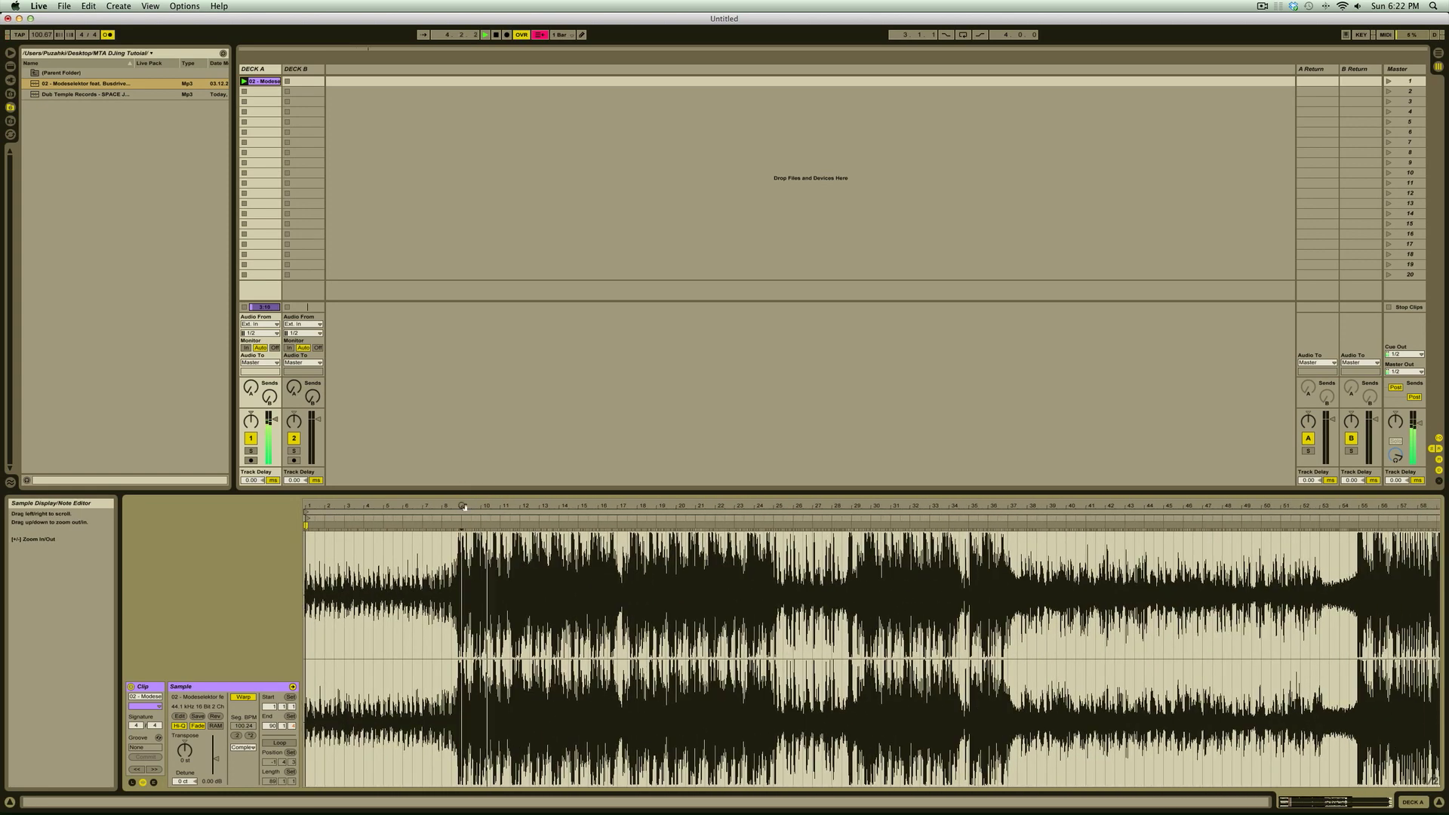
{"action": "left_click", "coordinate": [831, 519]}
{"action": "key", "text": "plus"}
{"action": "key", "text": "plus"}
{"action": "key", "text": "plus"}
{"action": "key", "text": "plus"}
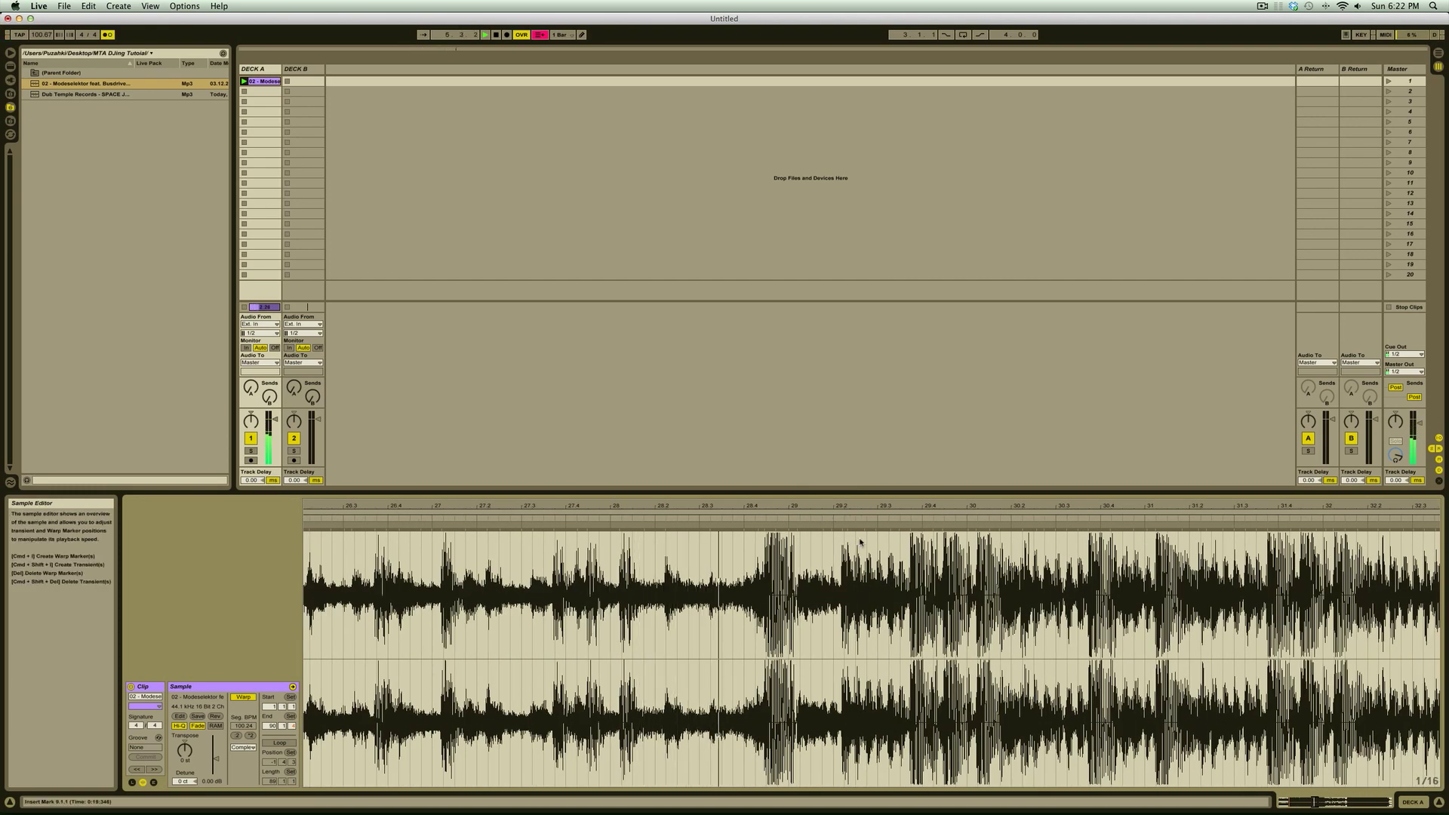
{"action": "left_click", "coordinate": [789, 528]}
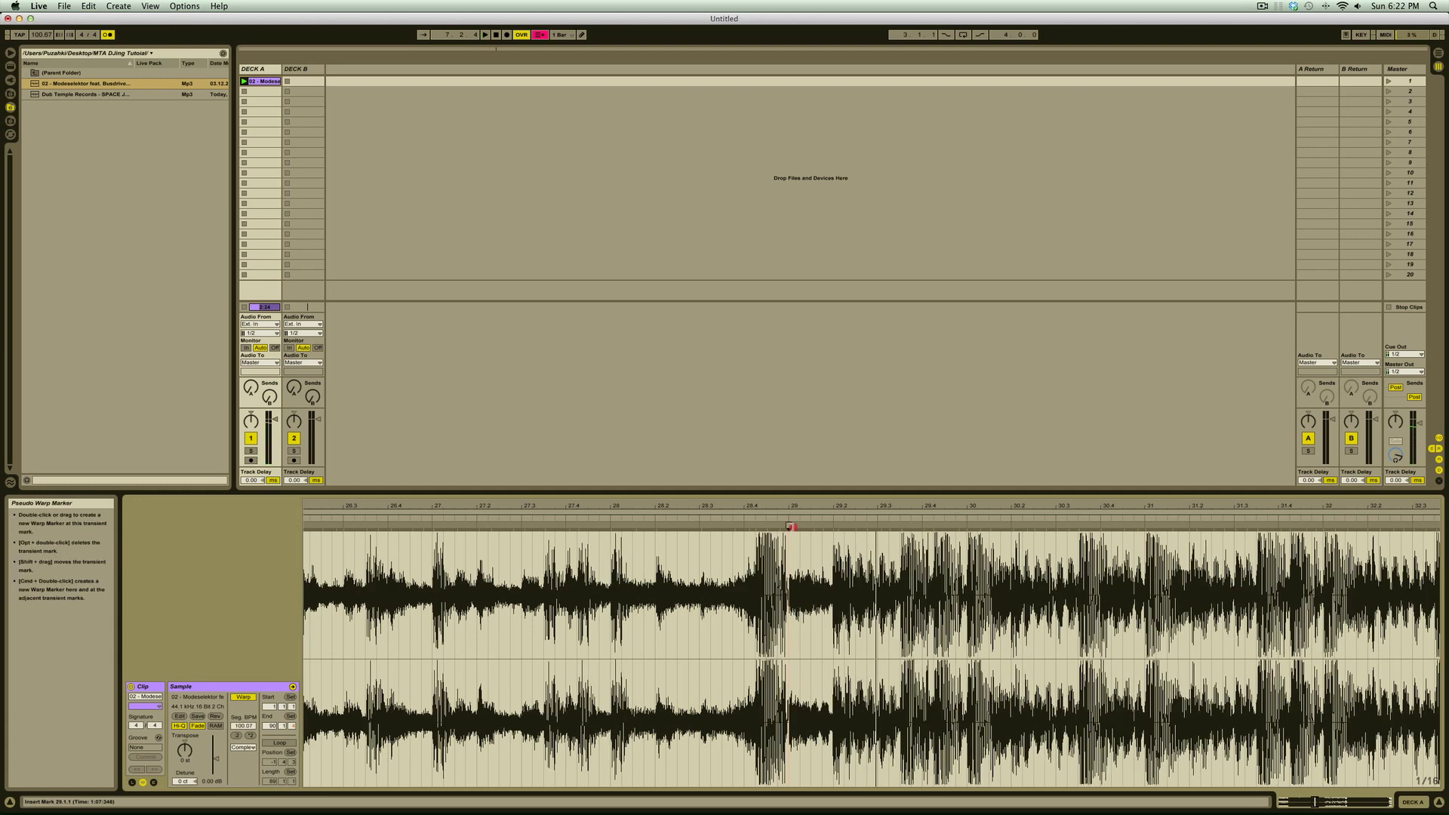
{"action": "left_click", "coordinate": [741, 517]}
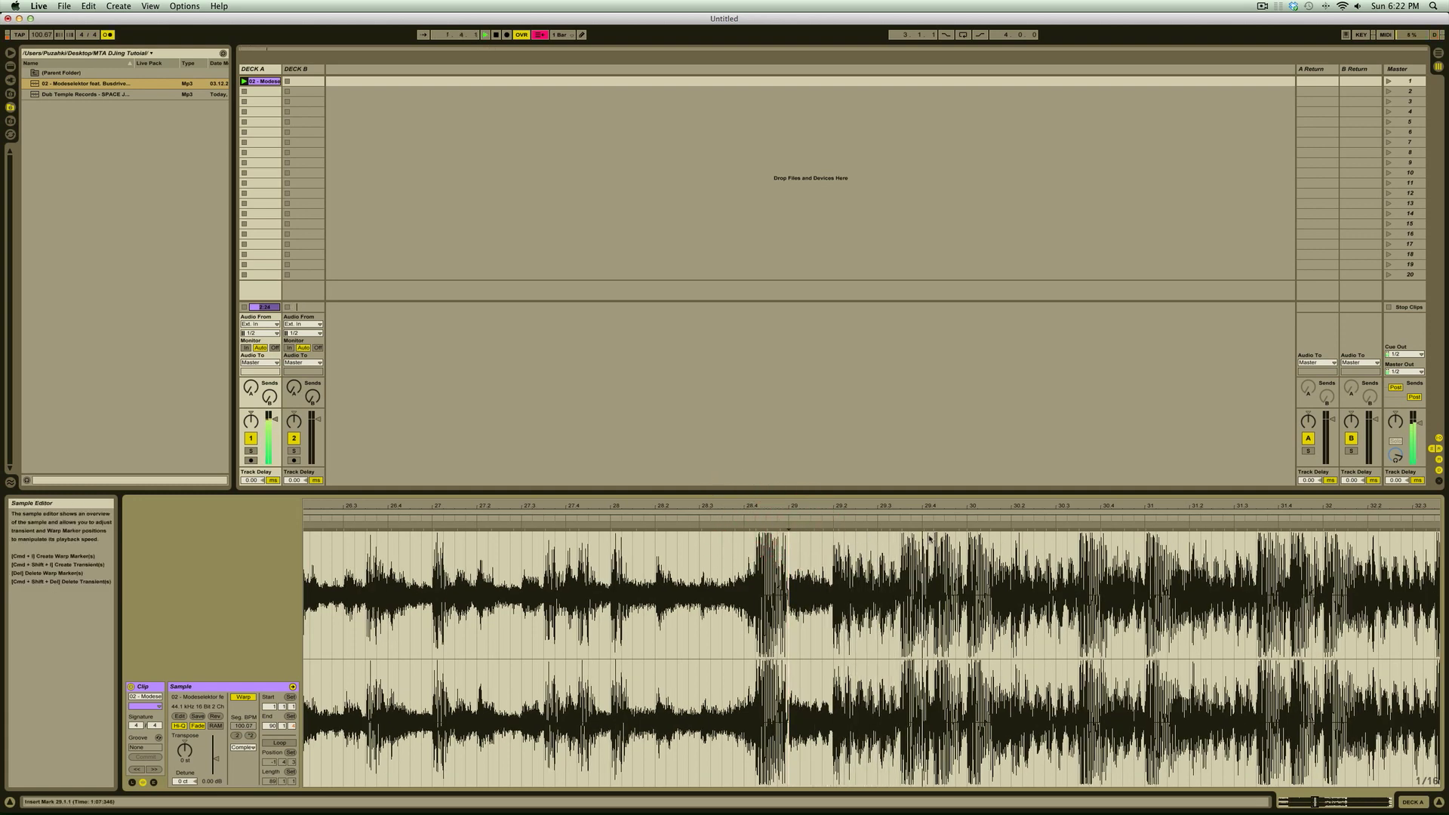
Nudge the transient near bar 55 onto the beat.
{"action": "left_click_drag", "start_coordinate": [1160, 503], "coordinate": [1160, 427]}
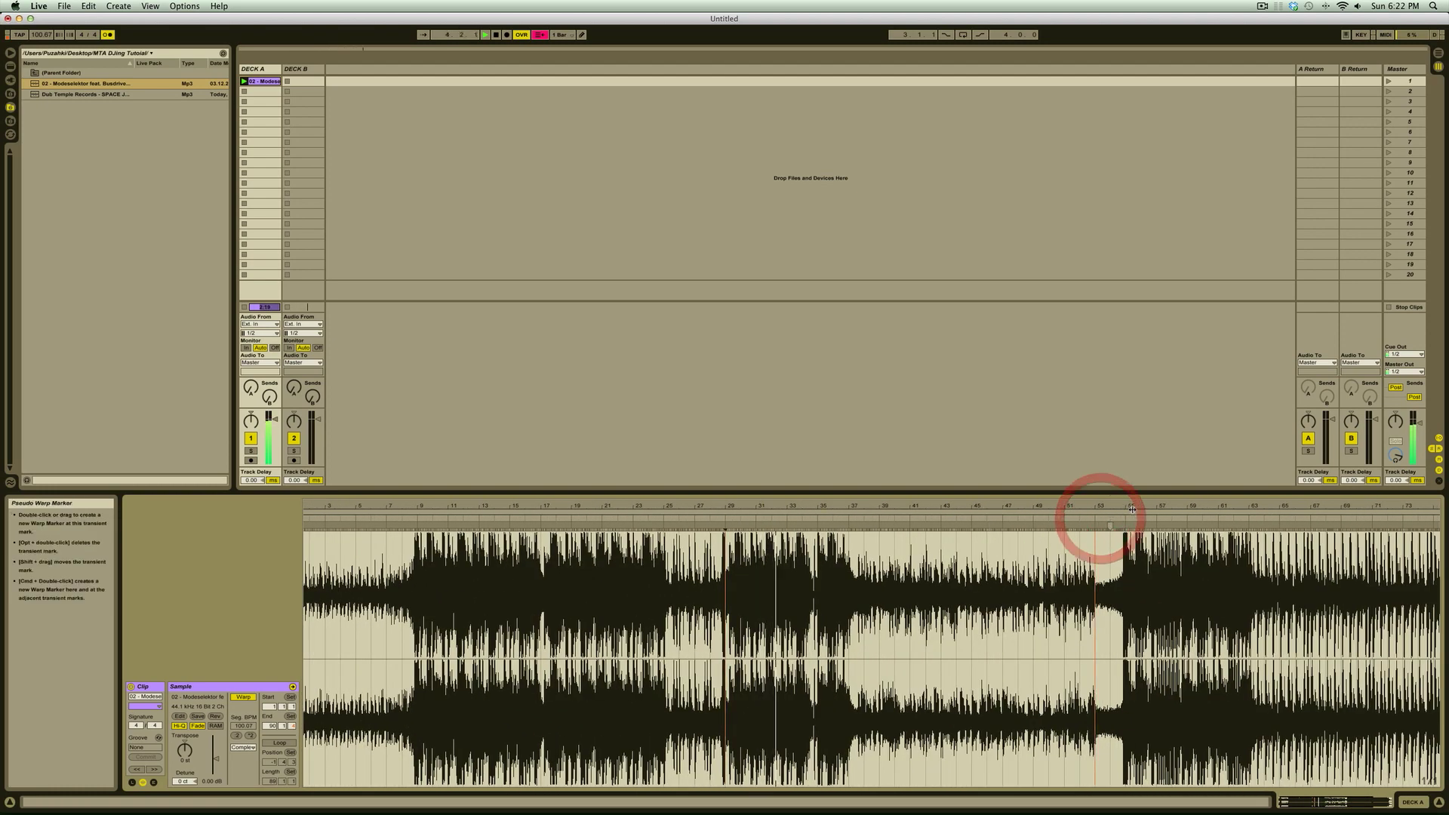
{"action": "left_click_drag", "start_coordinate": [1101, 519], "coordinate": [1101, 581]}
{"action": "left_click_drag", "start_coordinate": [1020, 508], "coordinate": [1020, 513]}
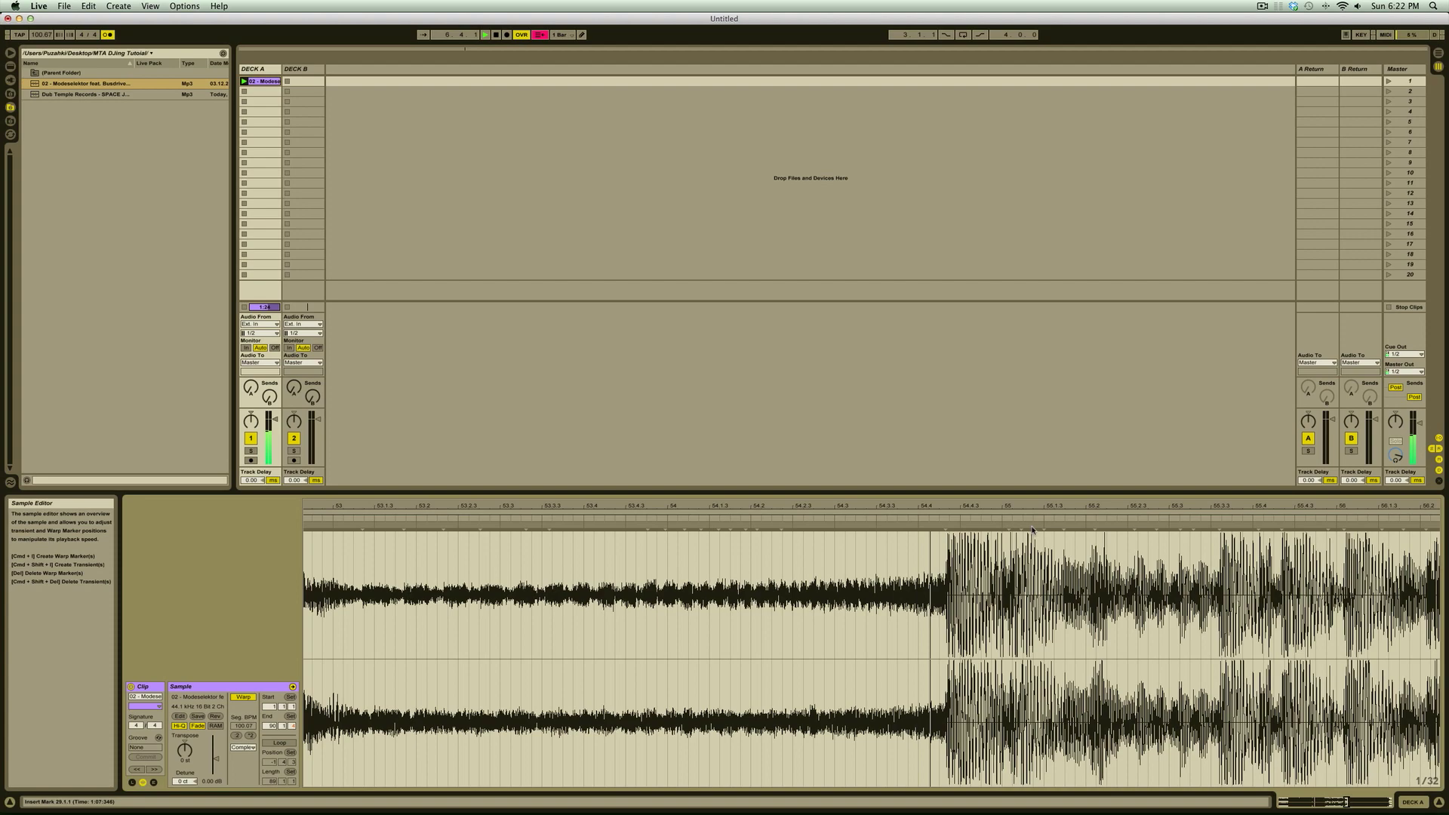
{"action": "left_click_drag", "start_coordinate": [1002, 528], "coordinate": [1007, 581]}
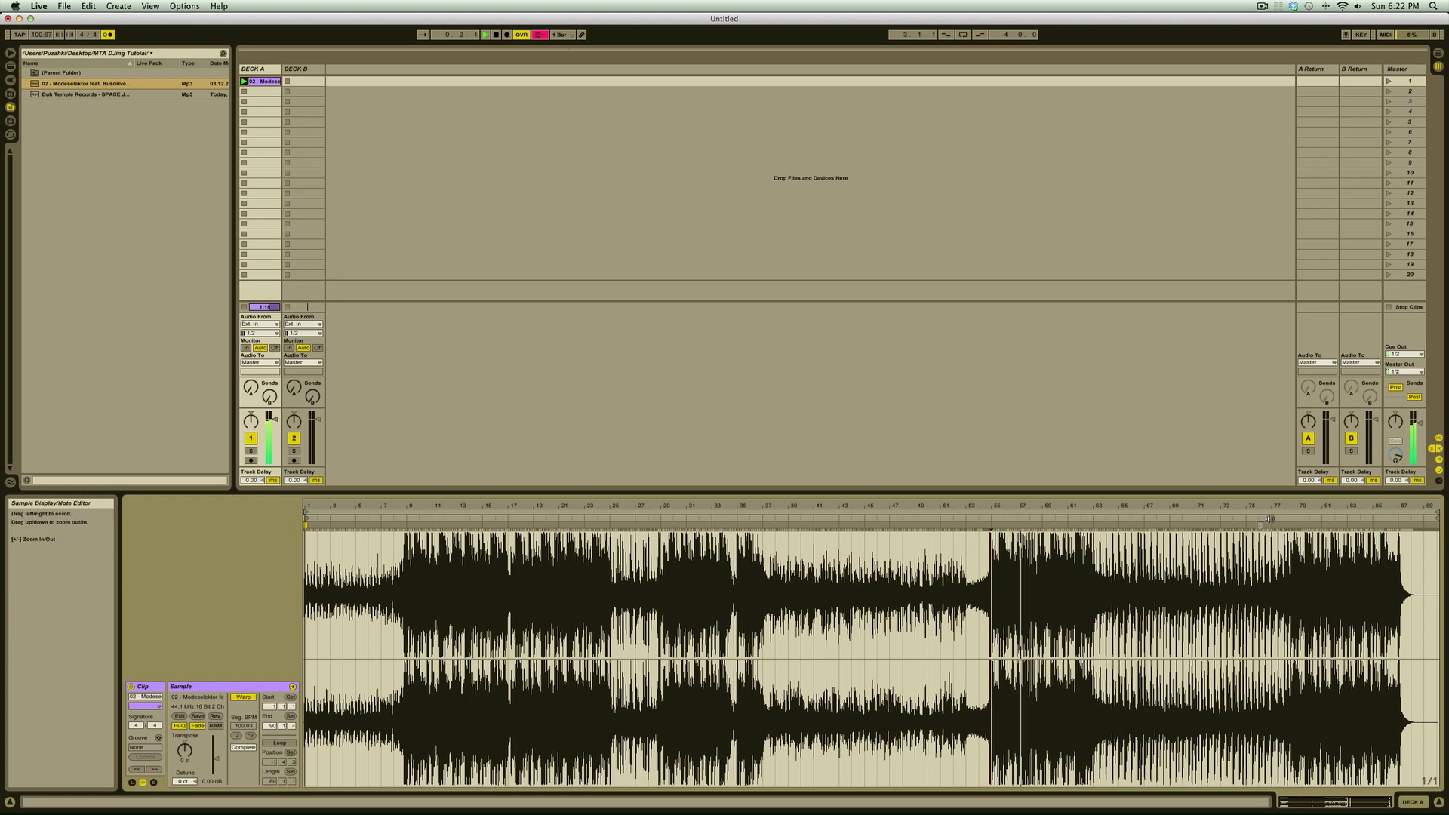
Add warp markers at bars 79 and 84, then load the Dub Temple Records track into DECK B.
{"action": "left_click_drag", "start_coordinate": [1288, 519], "coordinate": [1300, 503]}
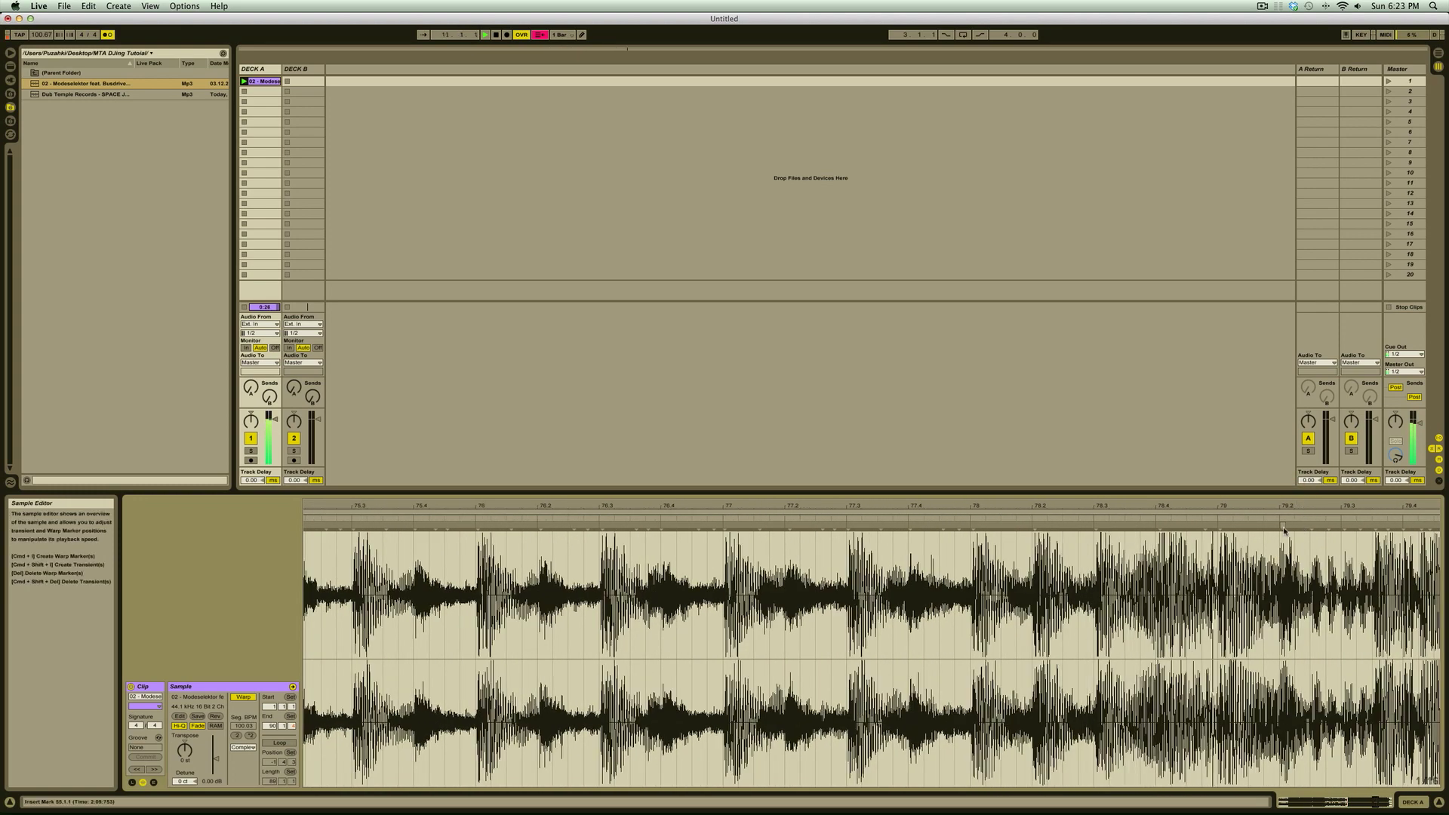
{"action": "double_click", "coordinate": [1218, 526]}
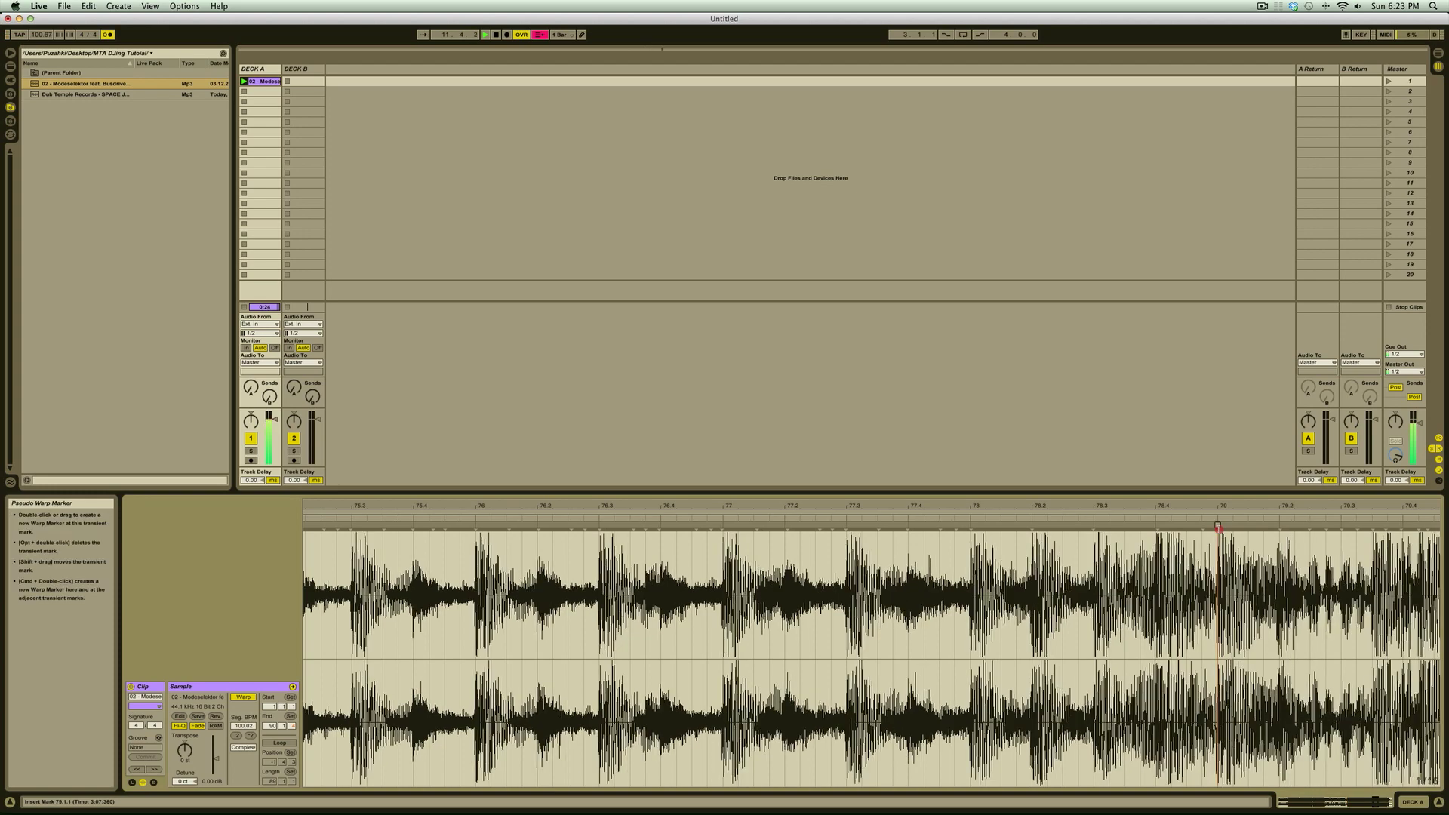
{"action": "left_click_drag", "start_coordinate": [1218, 526], "coordinate": [1300, 505]}
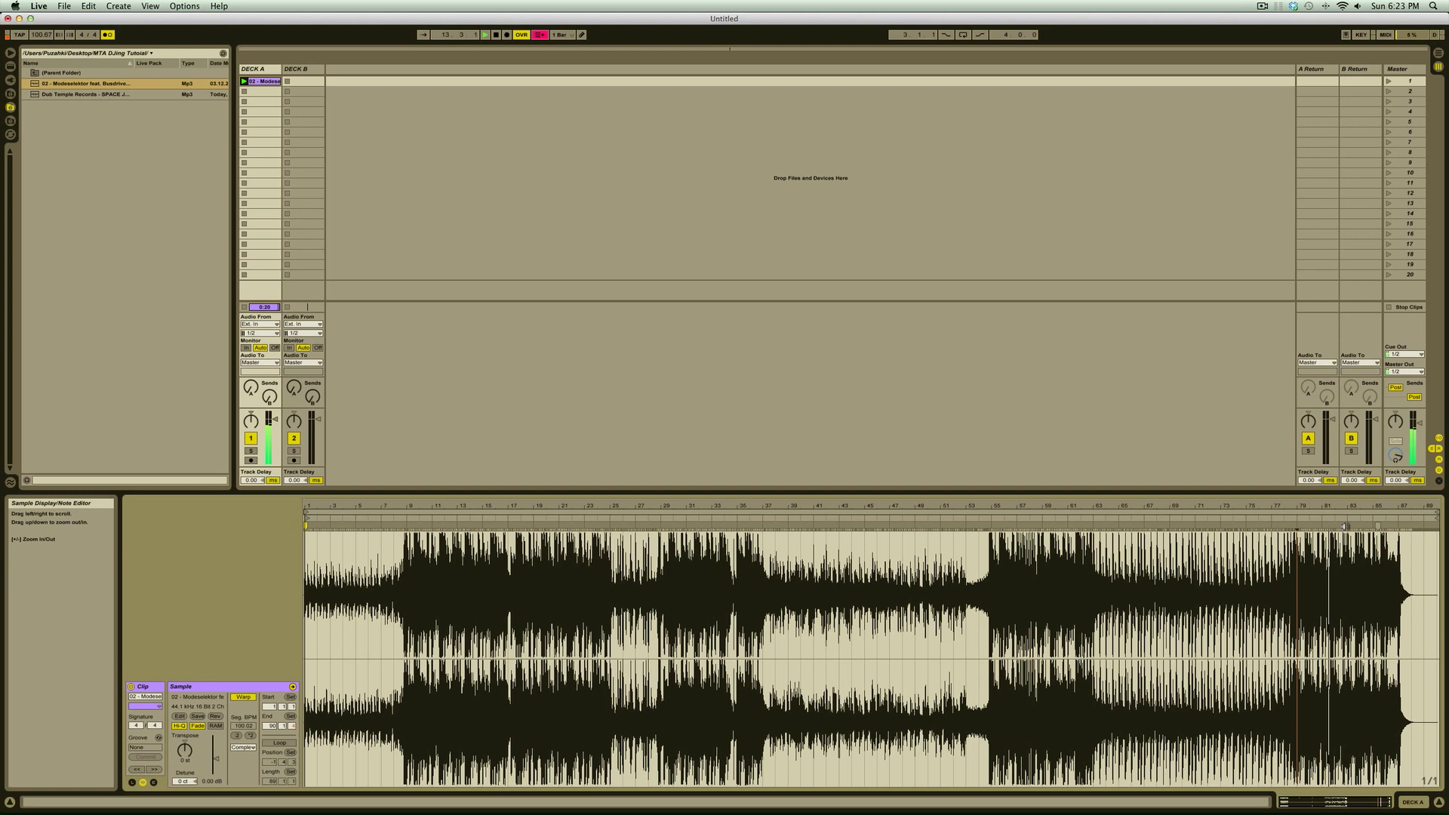
{"action": "double_click", "coordinate": [1373, 527]}
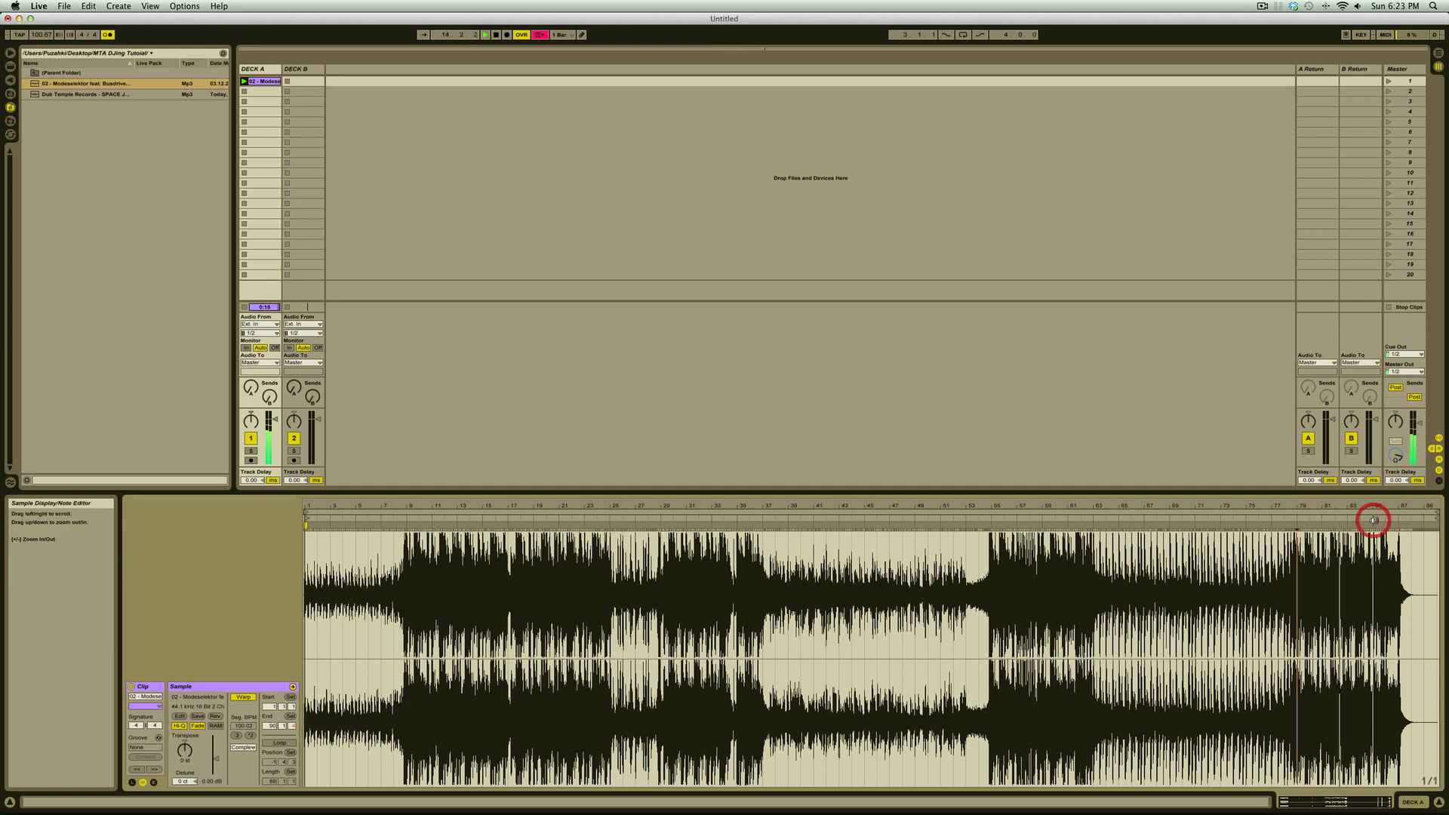
{"action": "left_click_drag", "start_coordinate": [1390, 528], "coordinate": [1391, 597]}
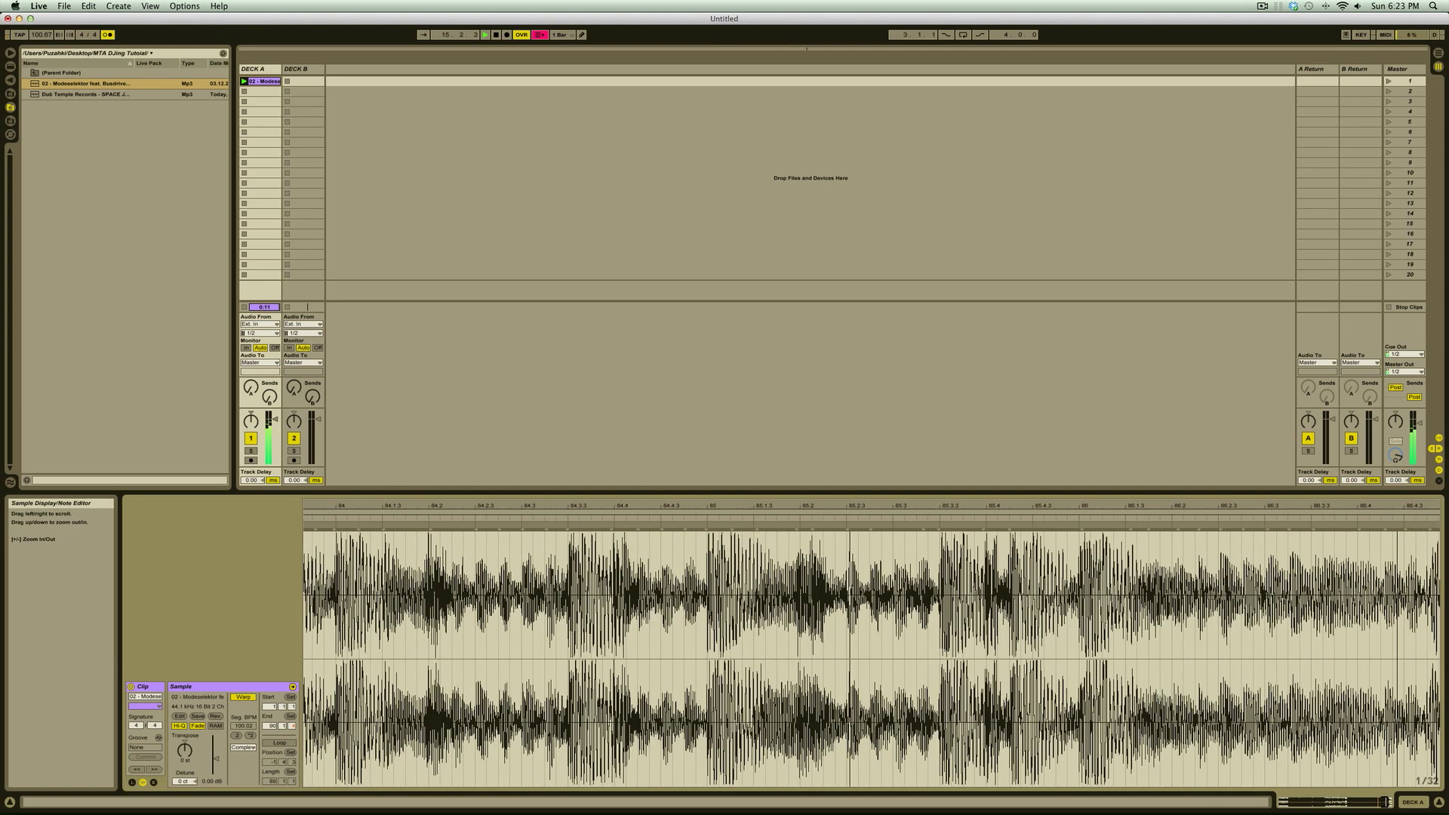
{"action": "left_click", "coordinate": [1081, 524]}
{"action": "left_click_drag", "start_coordinate": [1110, 528], "coordinate": [1118, 483]}
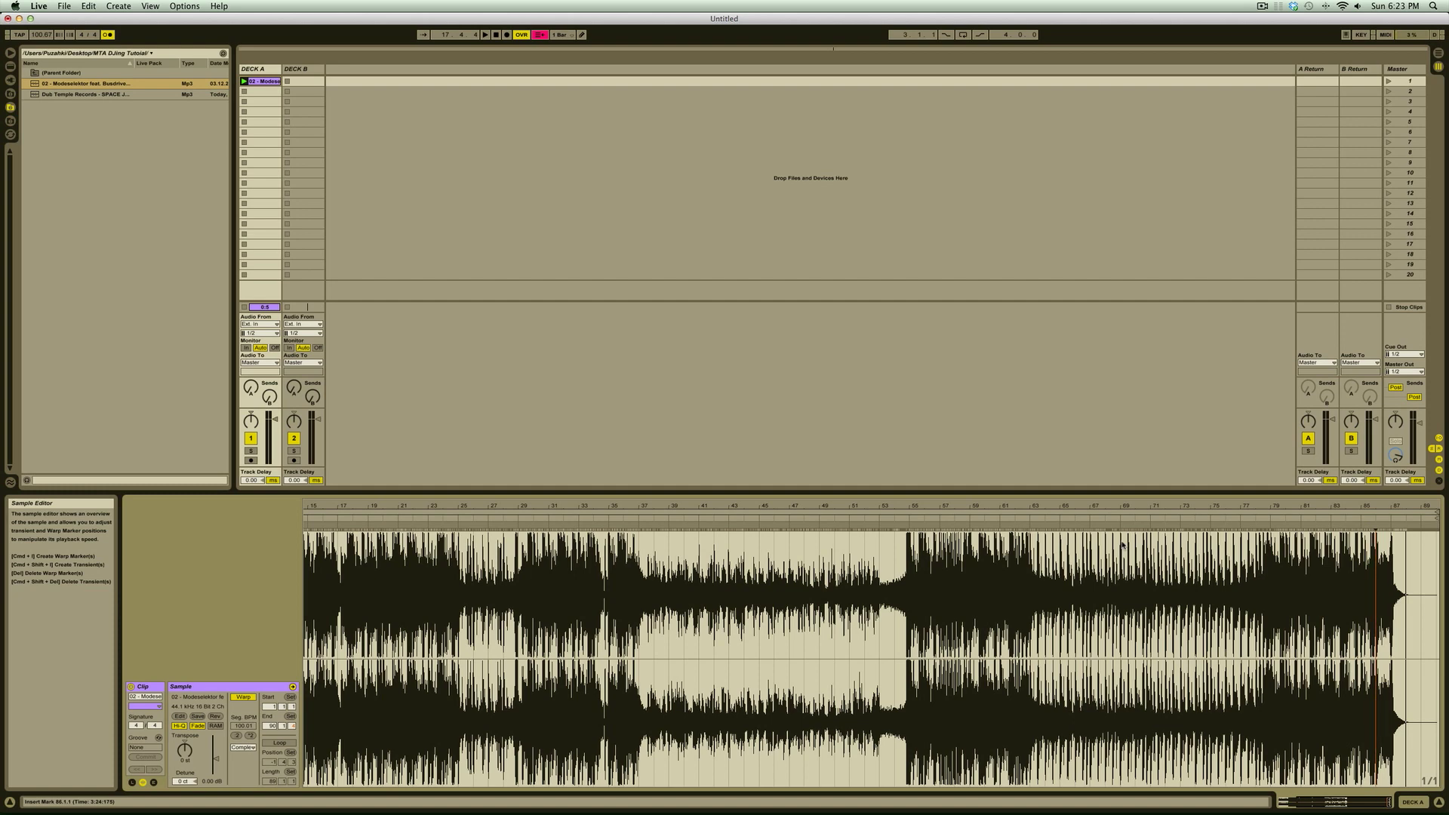
{"action": "left_click_drag", "start_coordinate": [83, 94], "coordinate": [305, 91]}
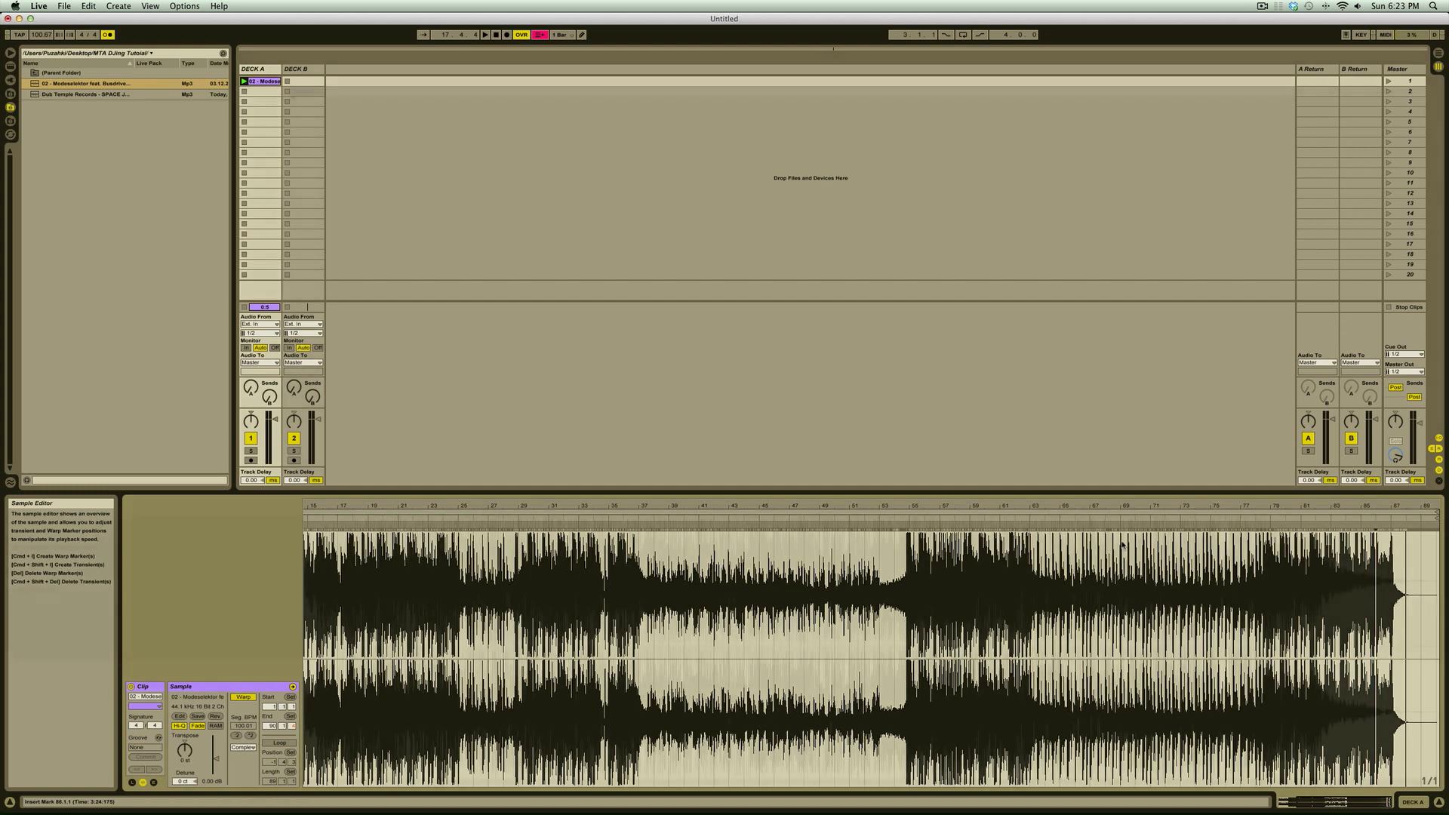
Launch DECK B's Dub Temple clip, stop DECK A, and tap the tempo to about 95.33 BPM.
{"action": "left_click_drag", "start_coordinate": [329, 511], "coordinate": [327, 543]}
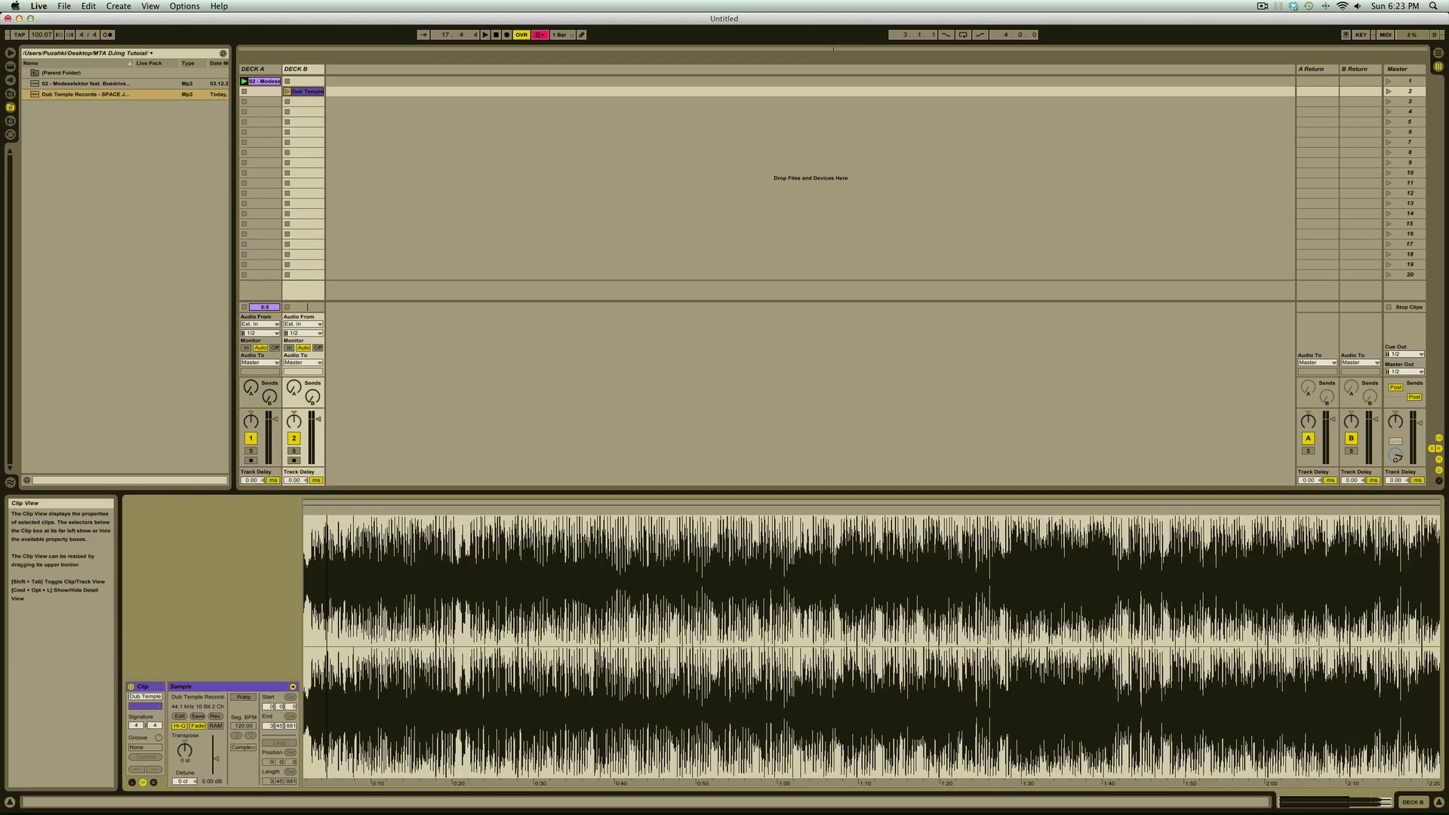
{"action": "left_click", "coordinate": [287, 92]}
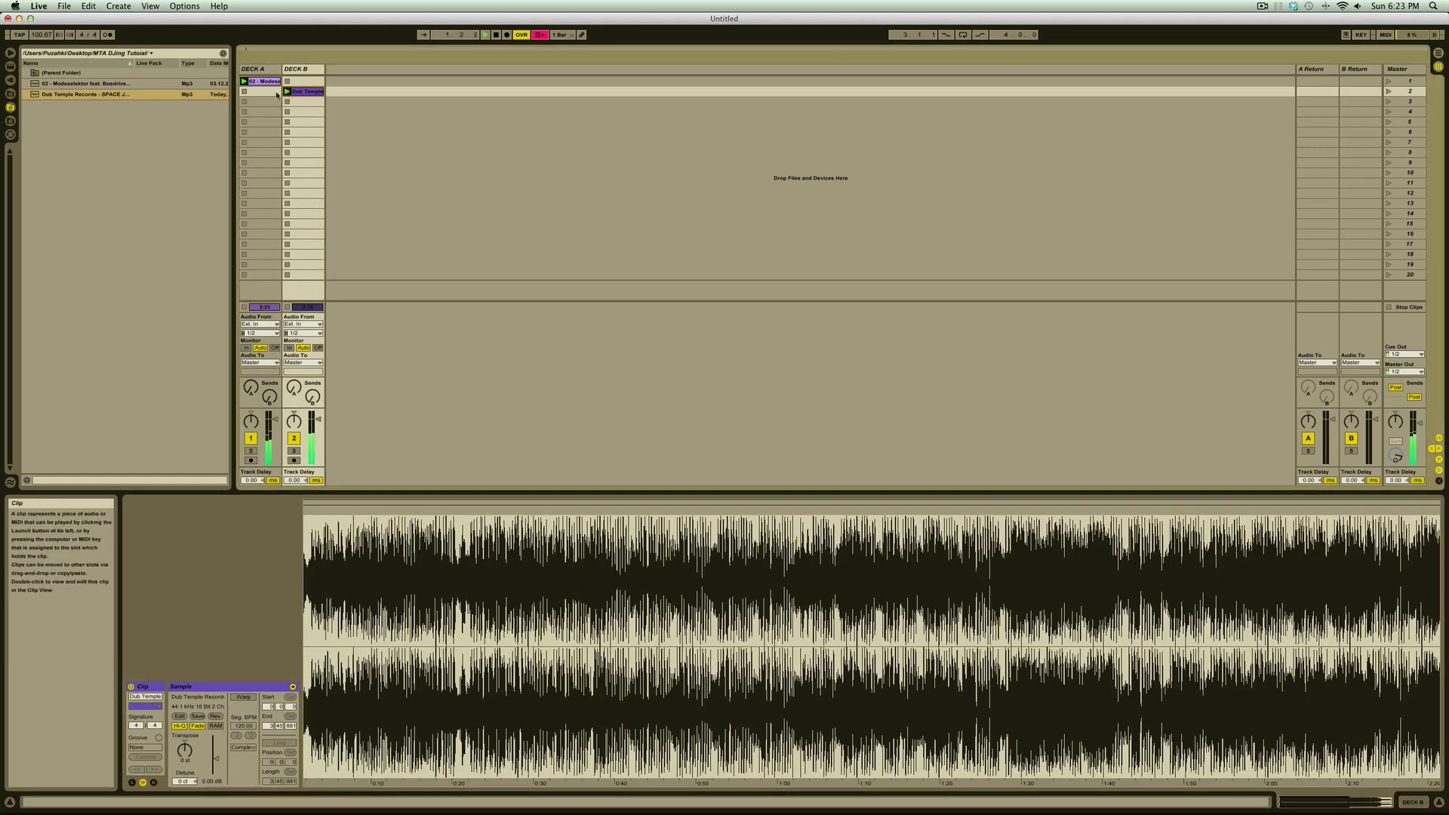
{"action": "left_click", "coordinate": [244, 92]}
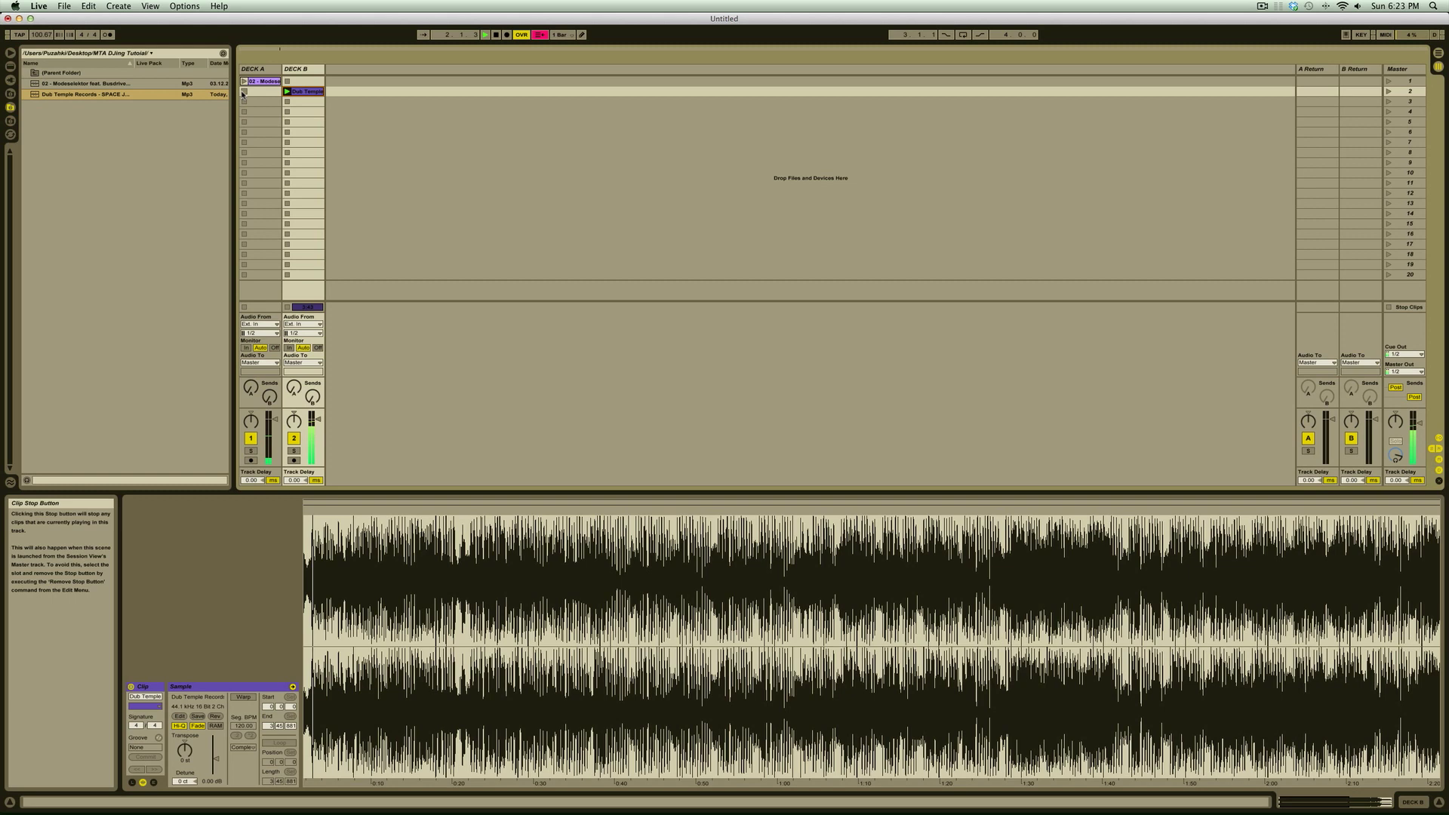
{"action": "left_click", "coordinate": [381, 625]}
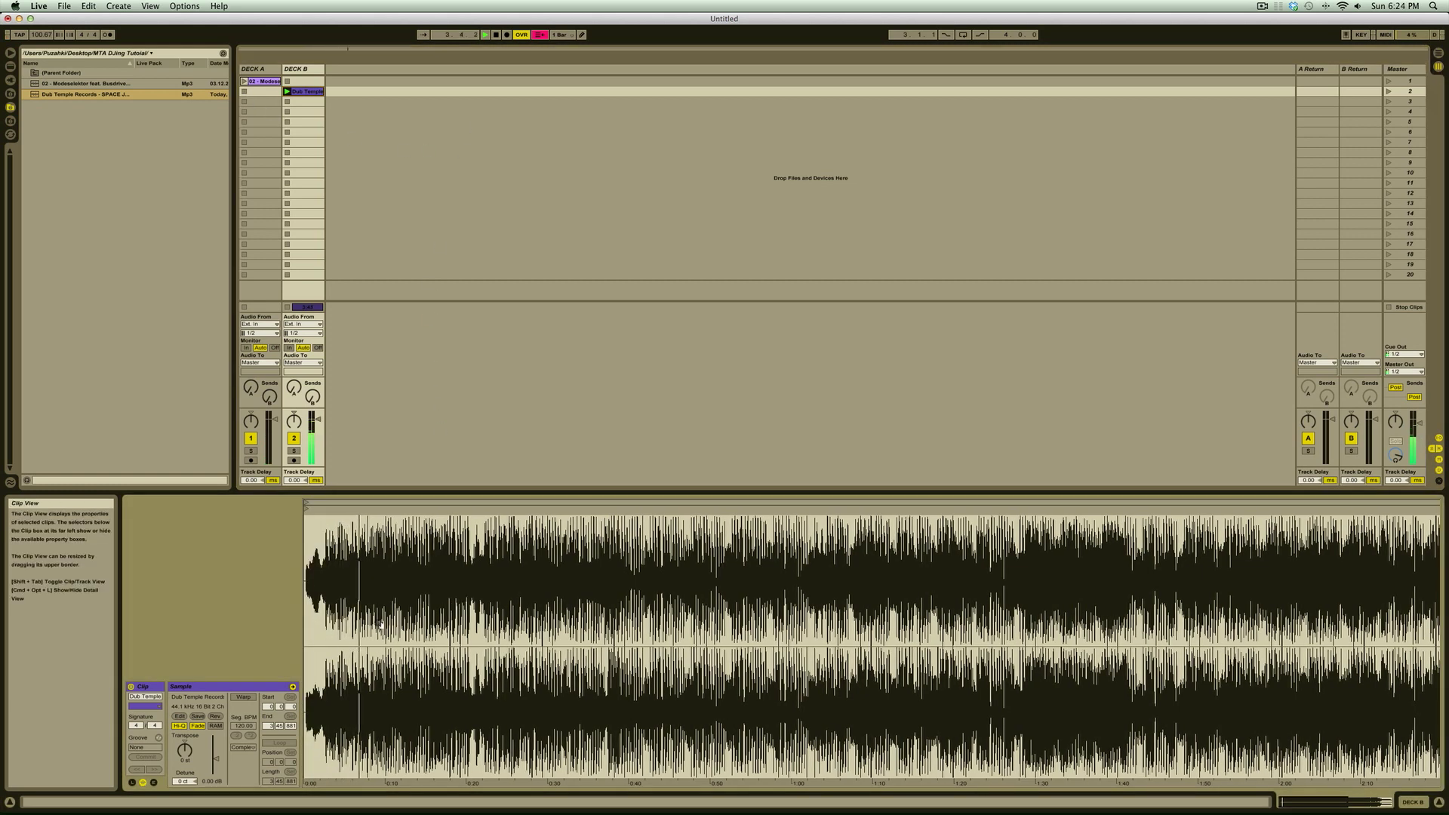
{"action": "key", "text": "t"}
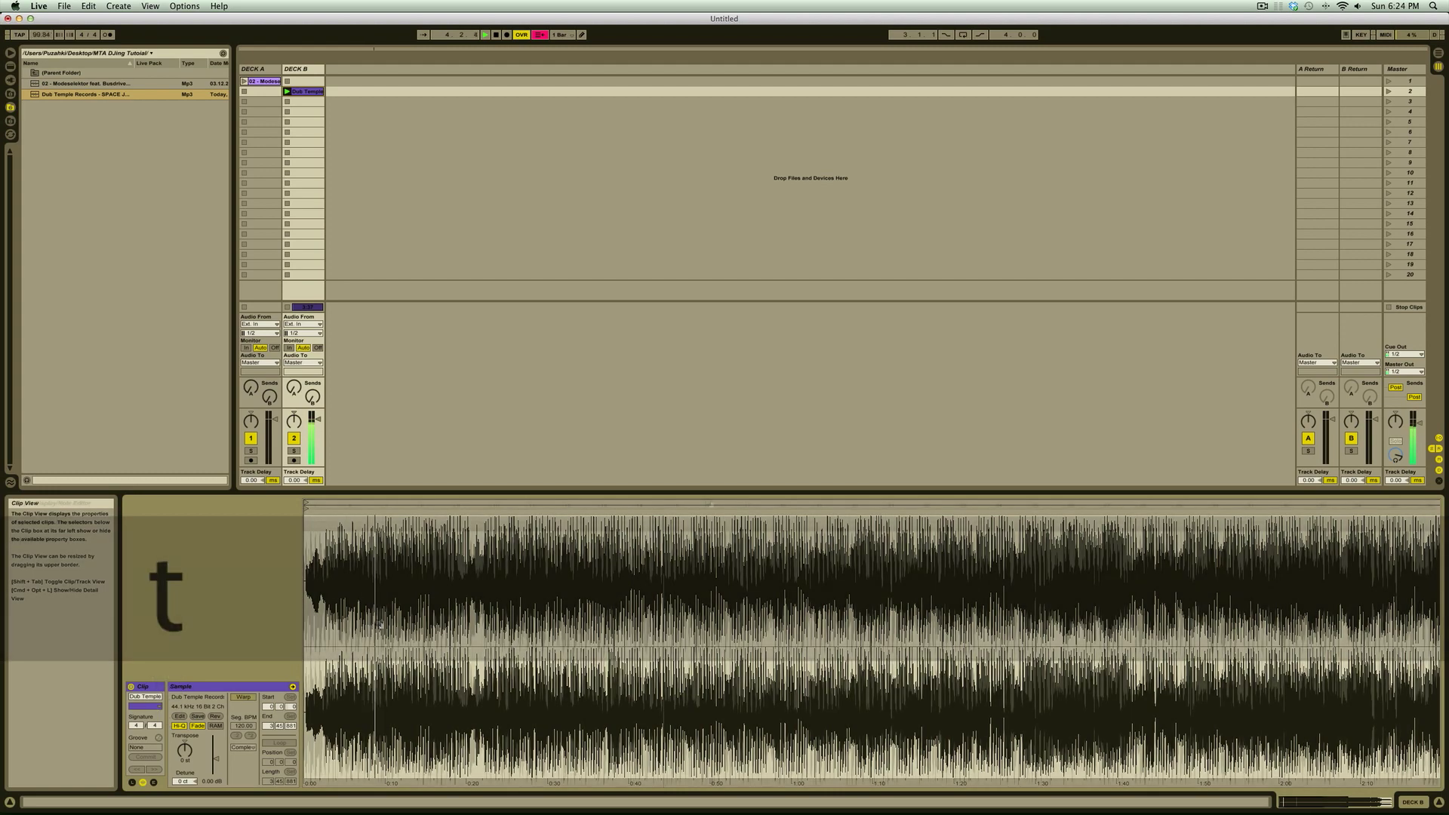
{"action": "key", "text": "t"}
{"action": "key", "text": "t"}
Zoom in on the first beat near 17.1.4 and restart playback from there.
{"action": "mouse_move", "coordinate": [707, 505]}
{"action": "left_mouse_down"}
{"action": "mouse_move", "coordinate": [707, 520]}
{"action": "mouse_move", "coordinate": [707, 502]}
{"action": "left_mouse_up"}
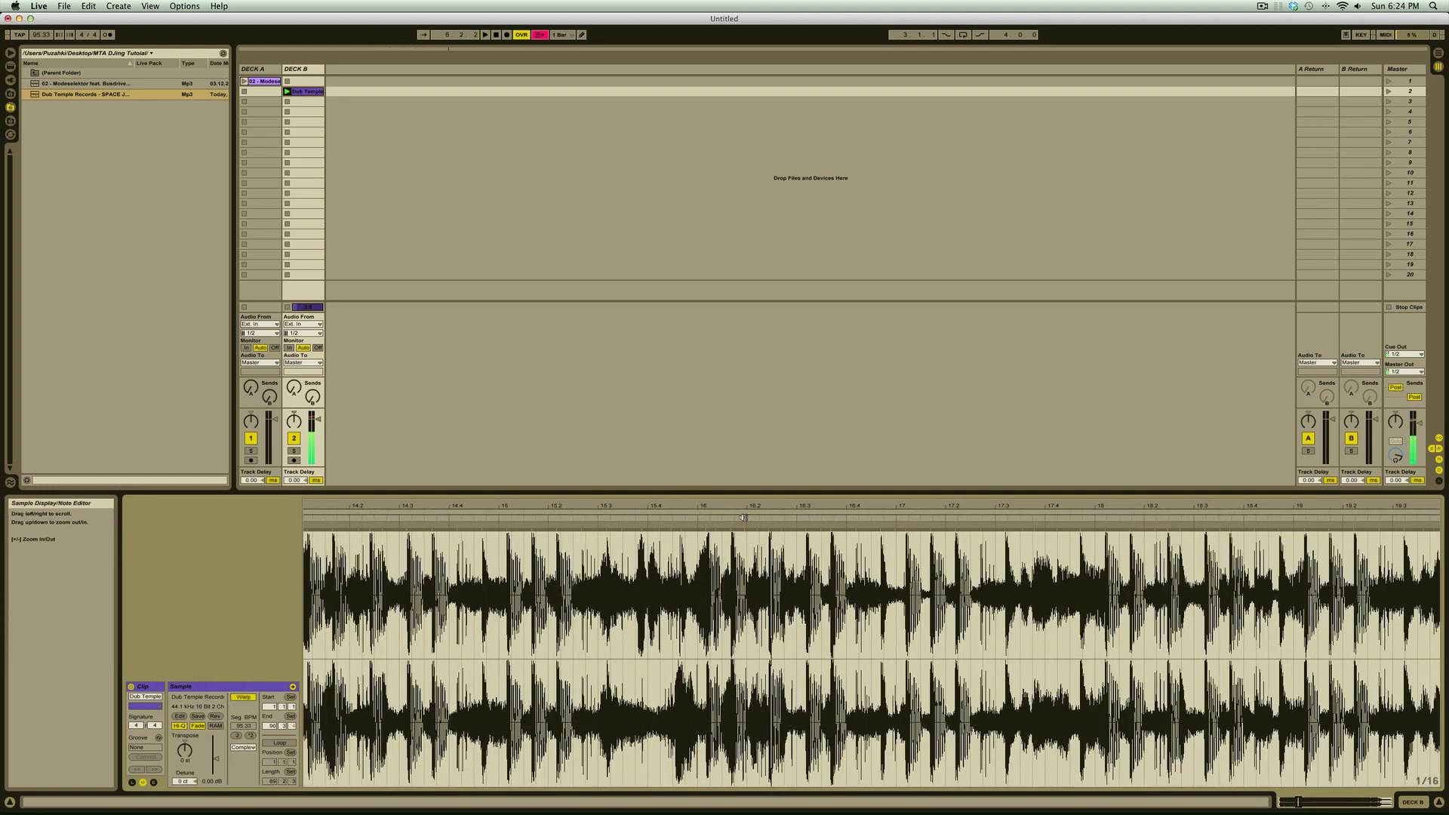
{"action": "left_click", "coordinate": [718, 519]}
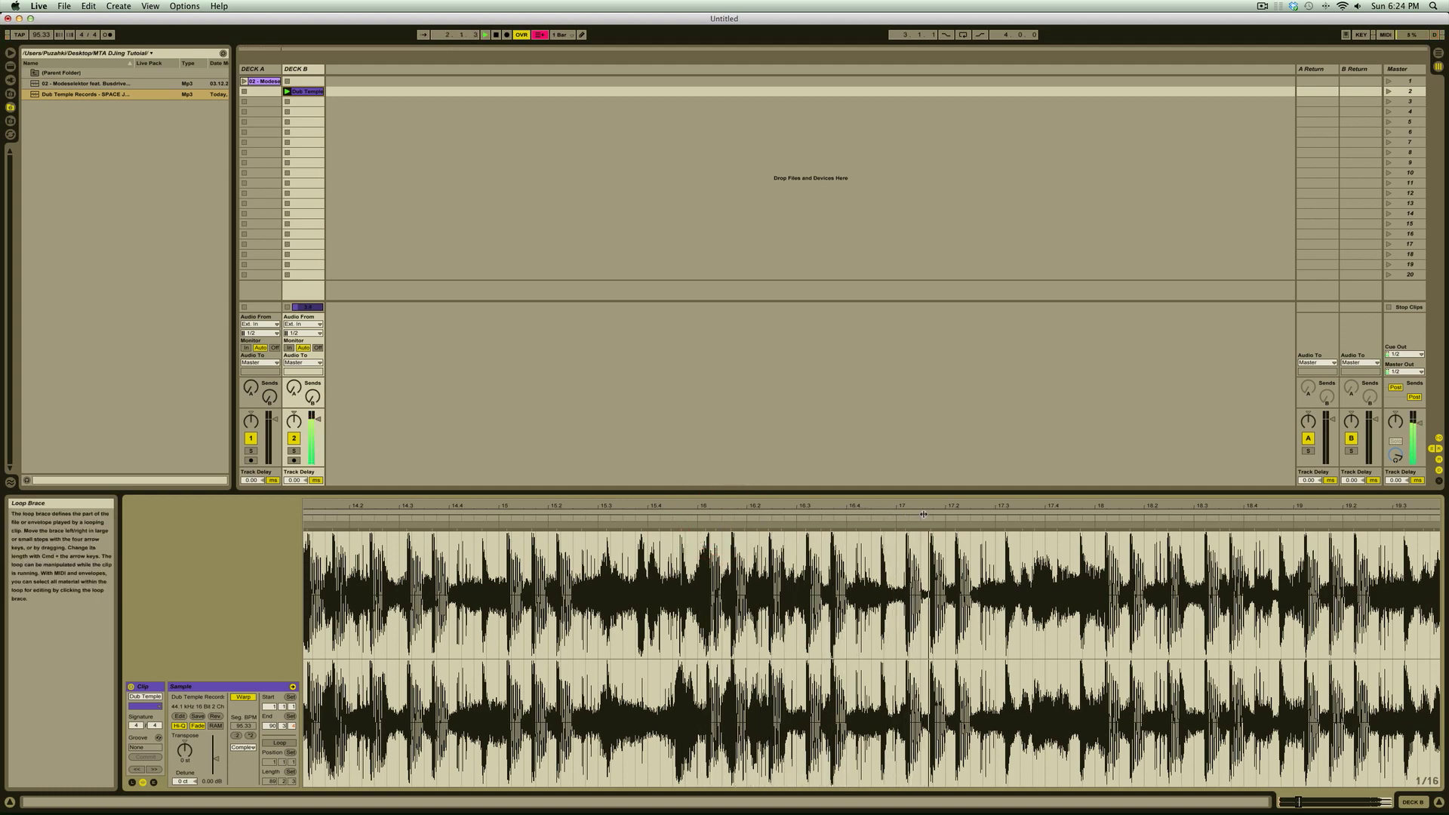
{"action": "mouse_move", "coordinate": [866, 507]}
{"action": "left_mouse_down"}
{"action": "mouse_move", "coordinate": [866, 543]}
{"action": "mouse_move", "coordinate": [867, 504]}
{"action": "mouse_move", "coordinate": [866, 520]}
{"action": "left_mouse_up"}
Add a warp marker on the Dub Temple clip's first downbeat and set it as 1.1.1.
{"action": "double_click", "coordinate": [866, 522]}
{"action": "left_click", "coordinate": [870, 524], "text": "ctrl"}
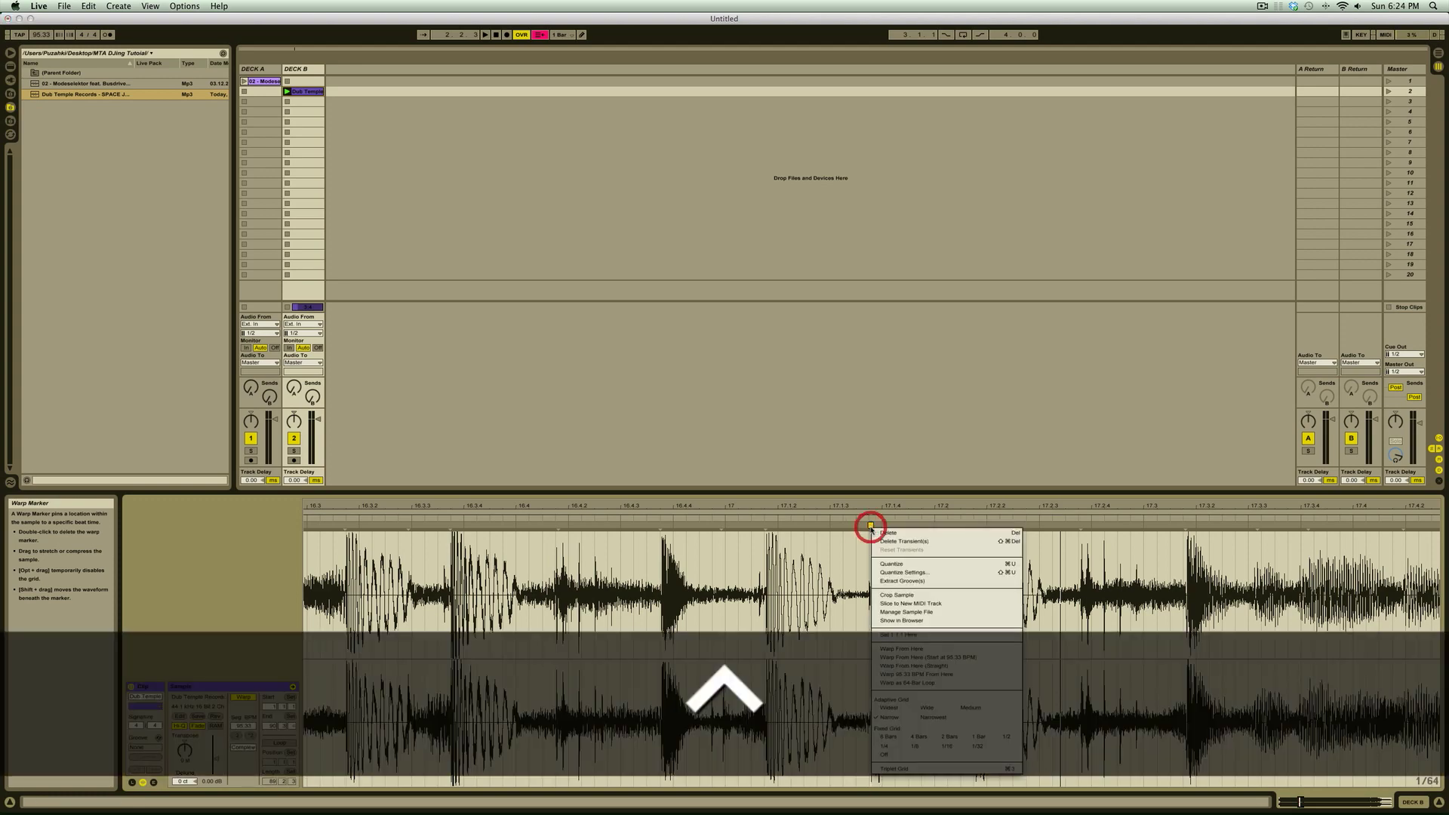
{"action": "left_click", "coordinate": [902, 634]}
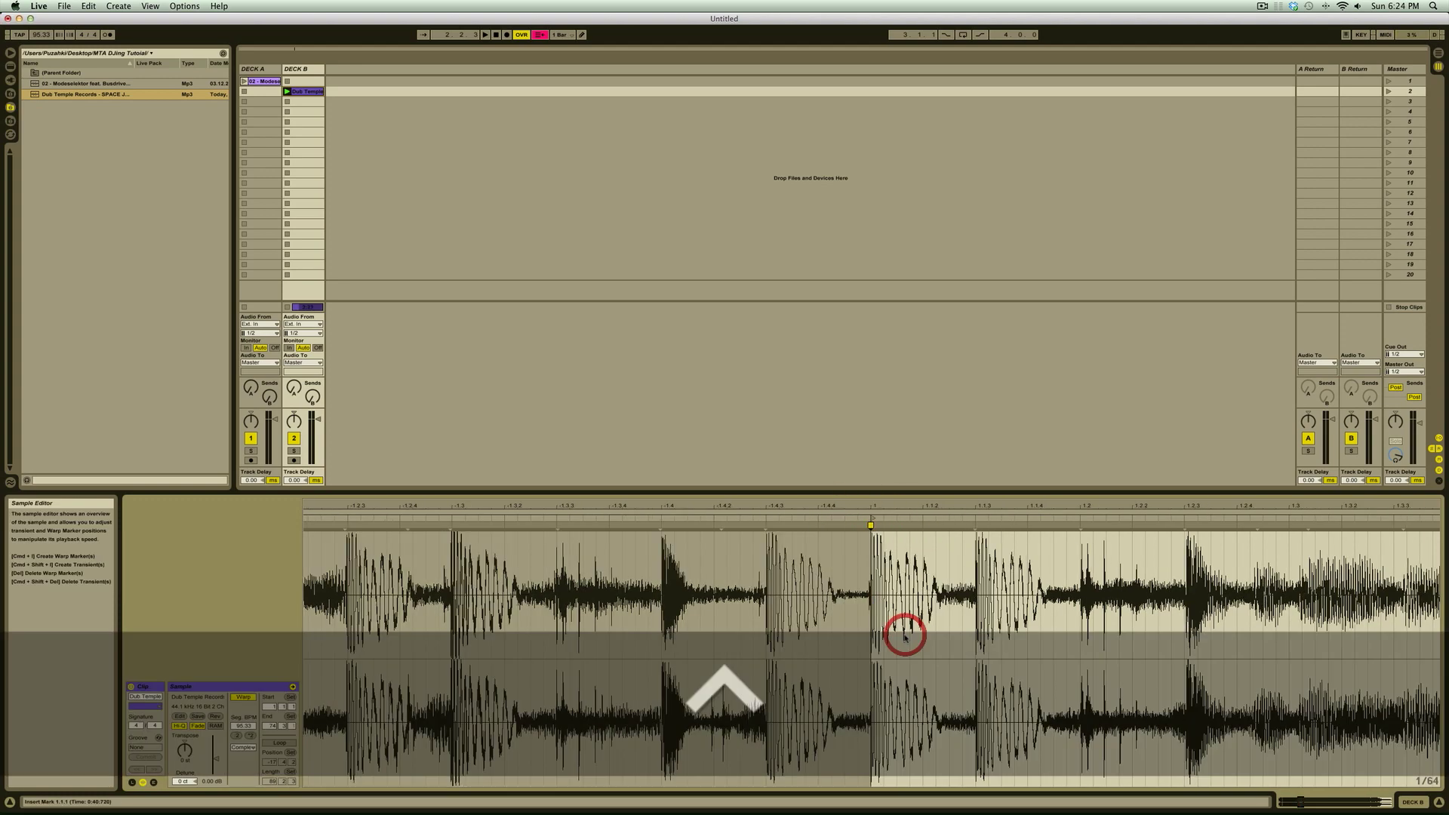
{"action": "mouse_move", "coordinate": [878, 507]}
{"action": "left_mouse_down"}
{"action": "mouse_move", "coordinate": [868, 490]}
{"action": "mouse_move", "coordinate": [759, 479]}
{"action": "left_mouse_up"}
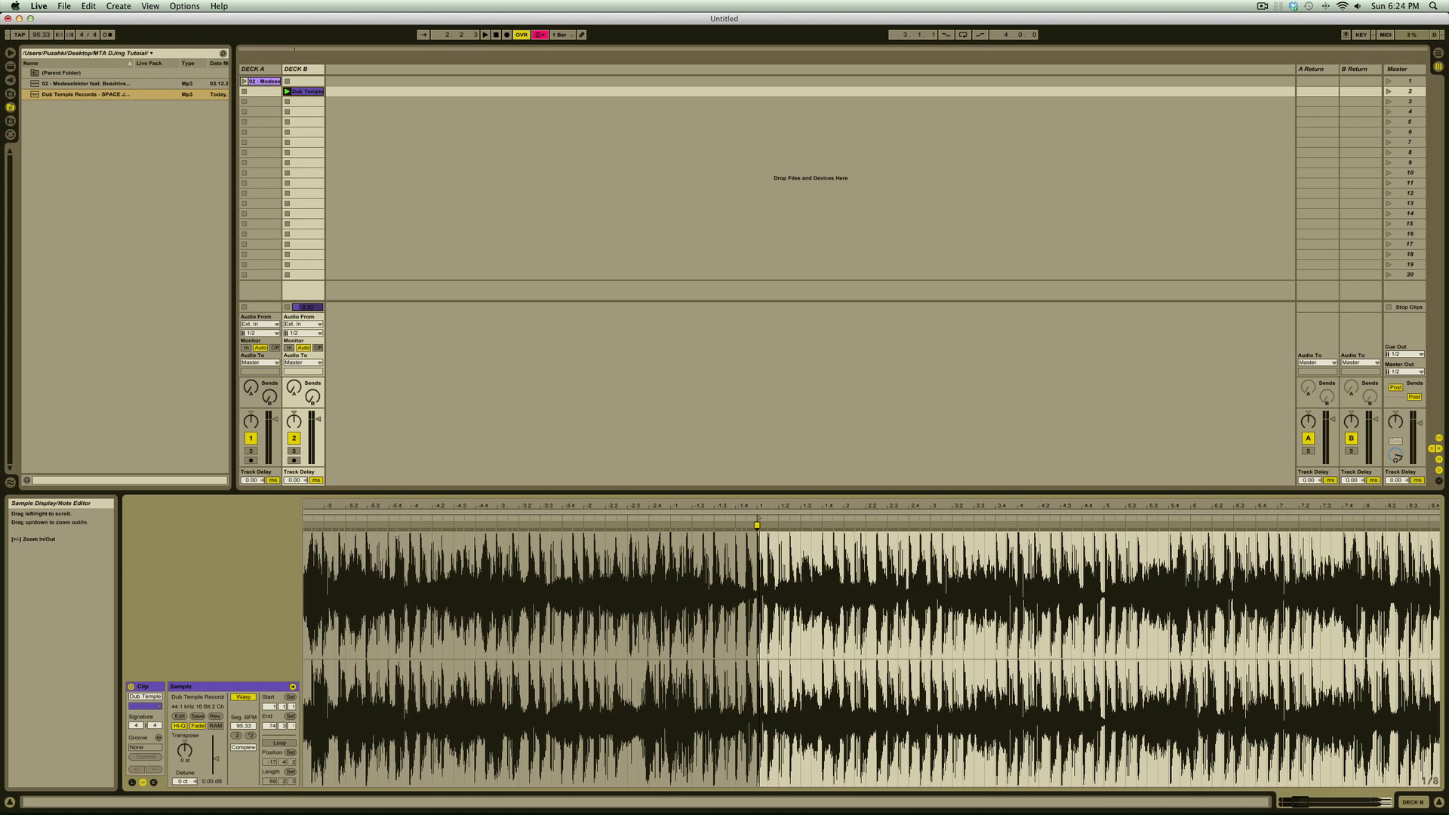
Re-warp the Dub Temple clip from the 1.1.1 marker onward.
{"action": "left_click", "coordinate": [757, 525], "text": "ctrl"}
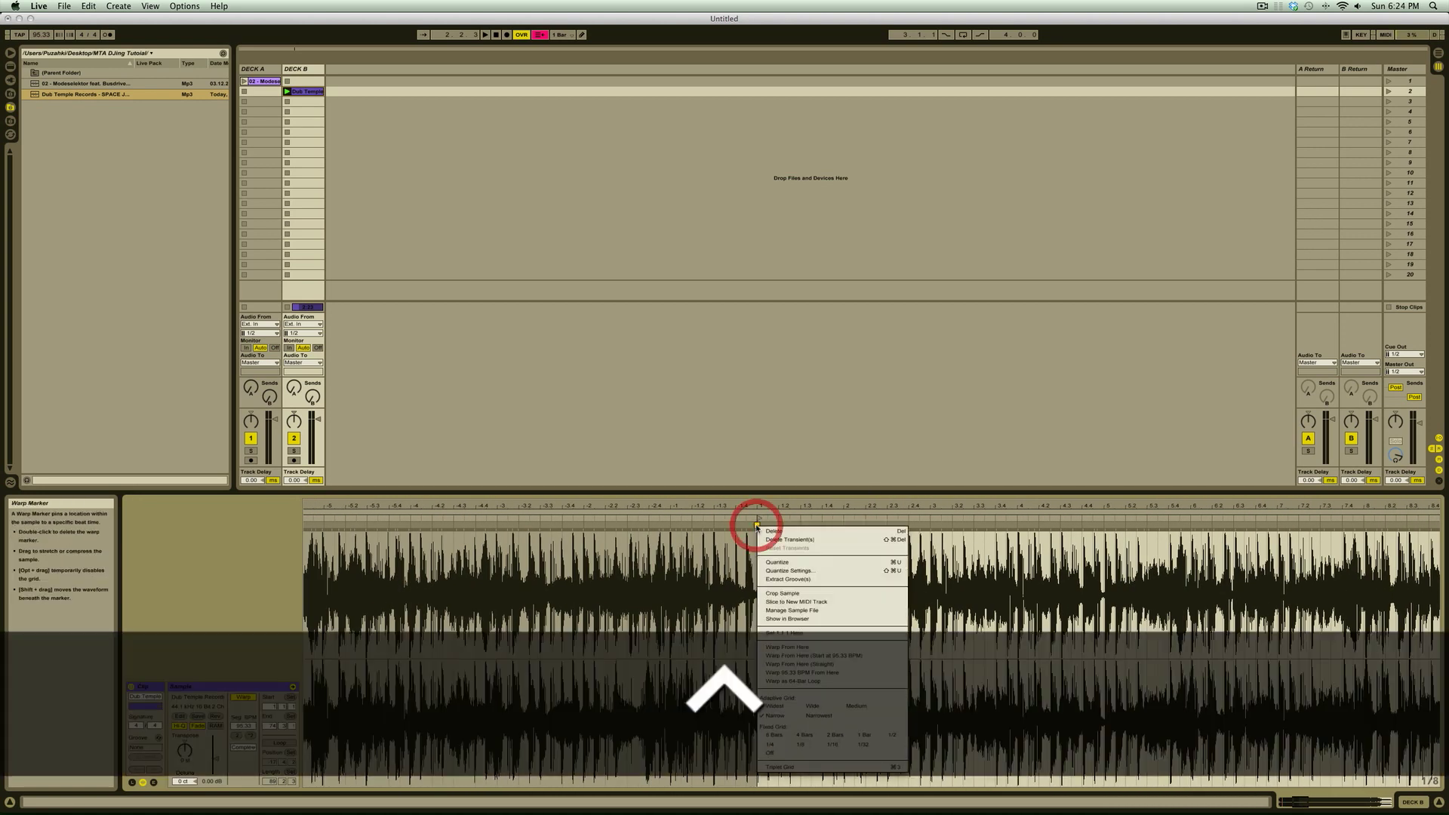
{"action": "left_click", "coordinate": [813, 655]}
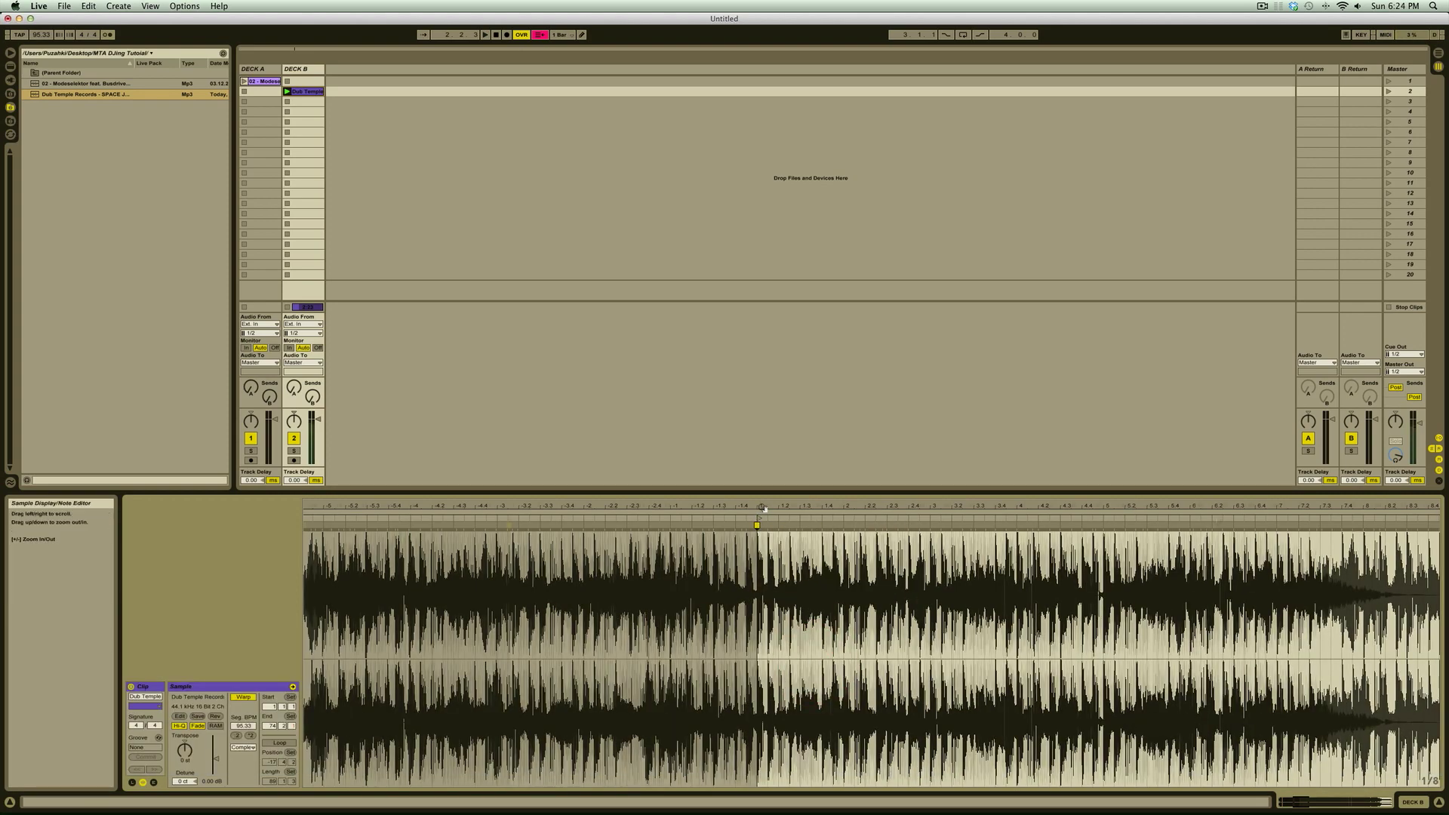
{"action": "left_click_drag", "start_coordinate": [1245, 559], "coordinate": [1245, 519]}
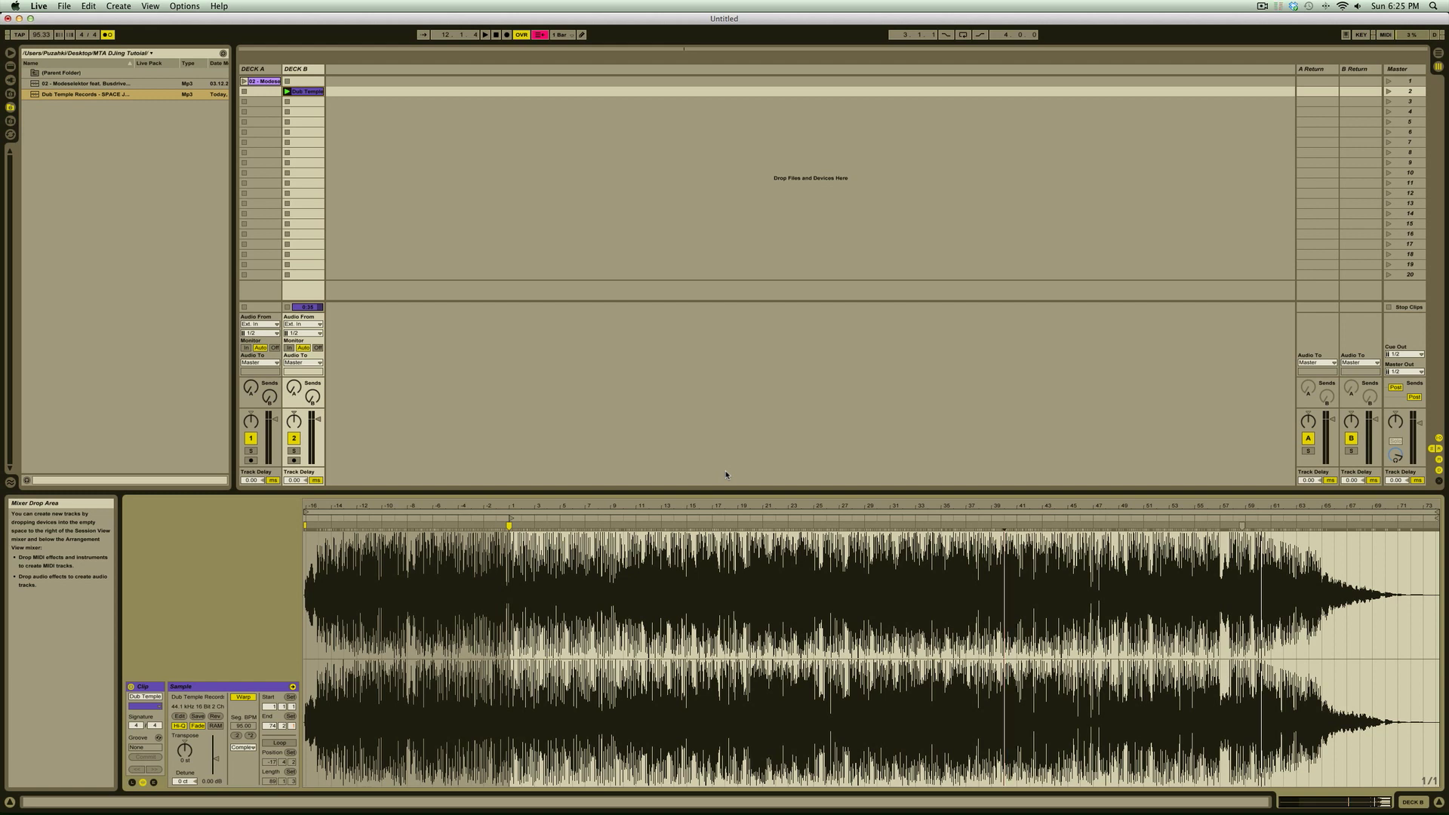
Show the crossfader, assign Deck A to side A and Deck B to side B, fade toward A.
{"action": "left_click", "coordinate": [1437, 483]}
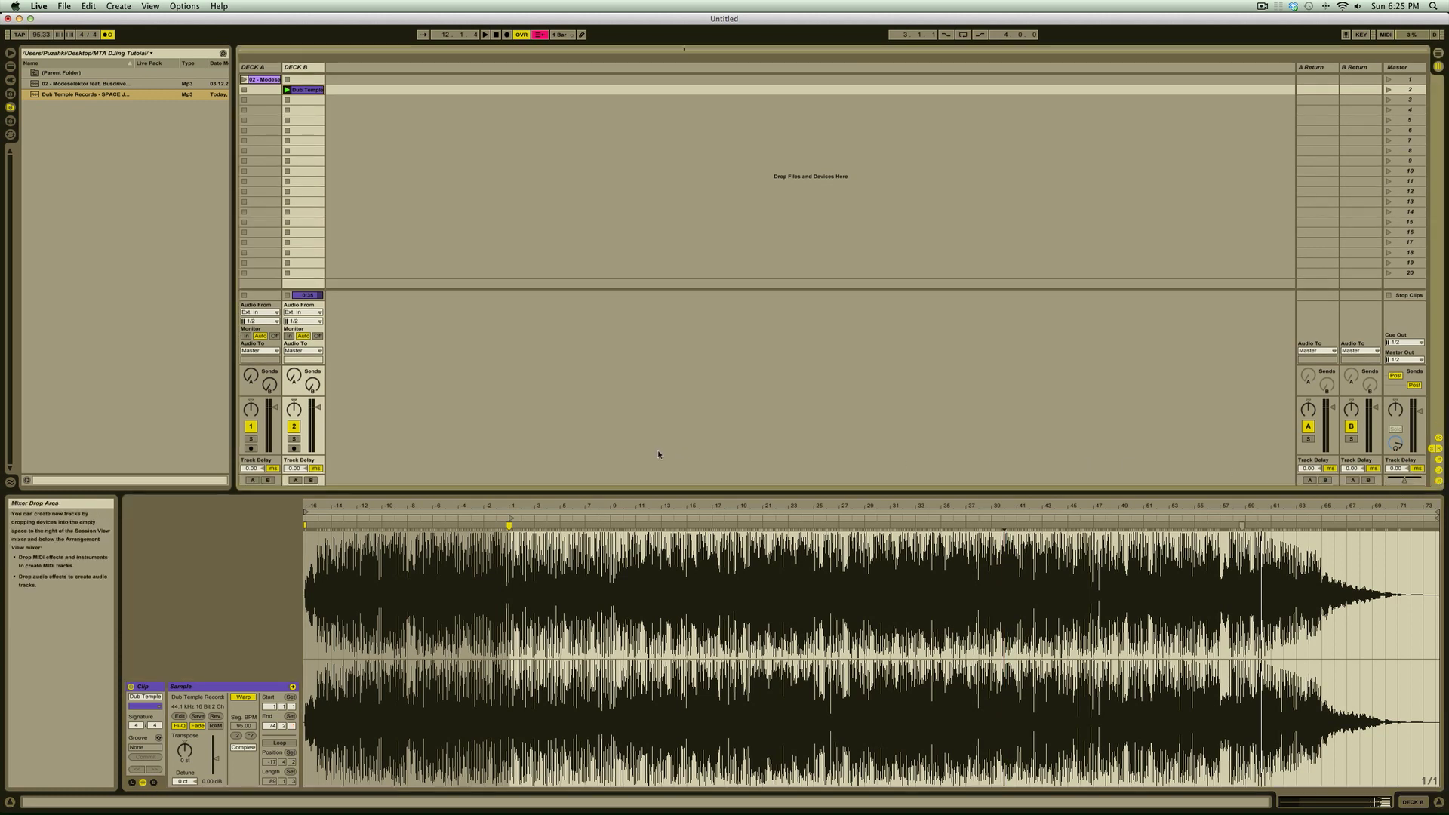
{"action": "left_click", "coordinate": [252, 480]}
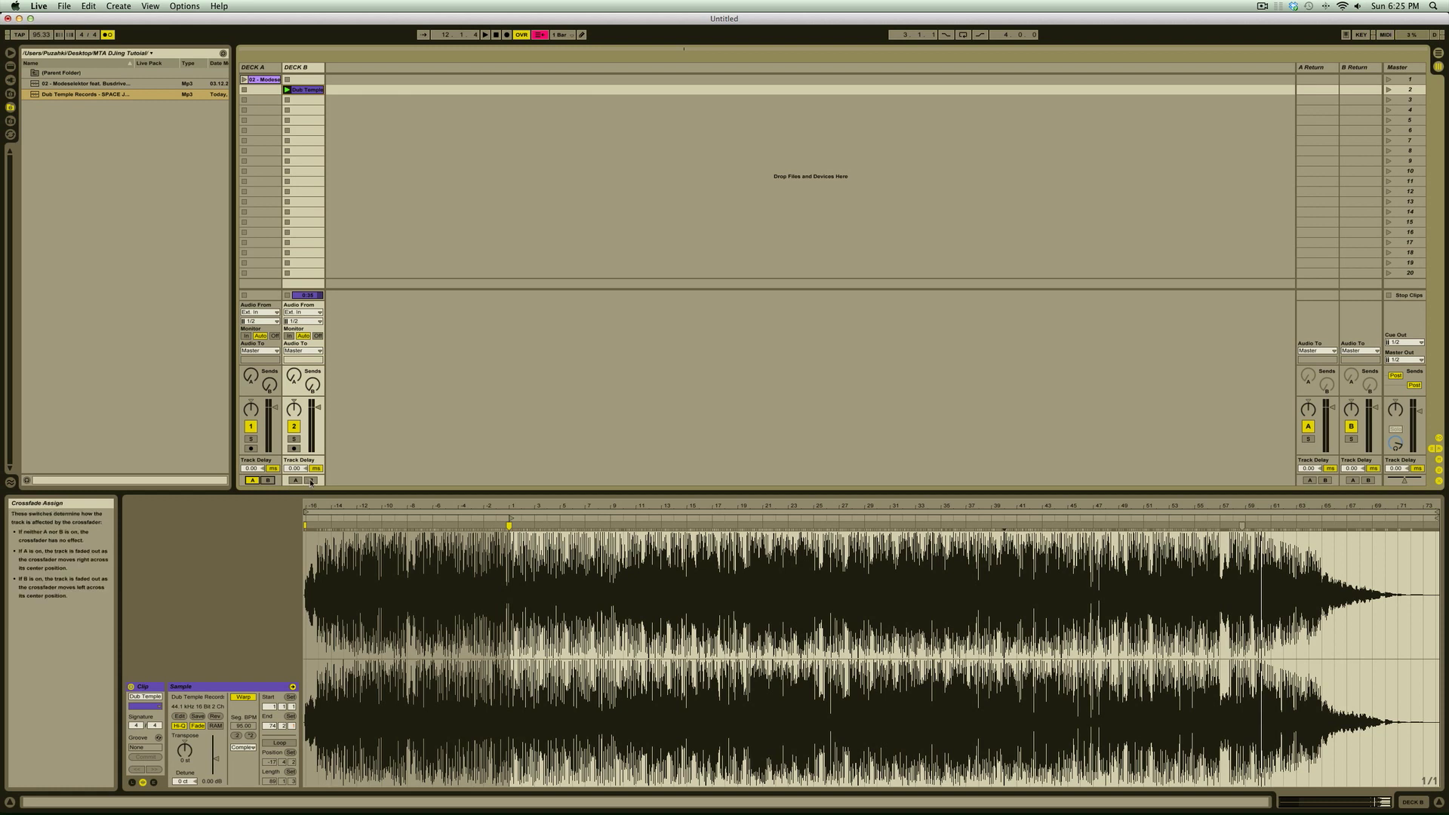
{"action": "left_click", "coordinate": [311, 480]}
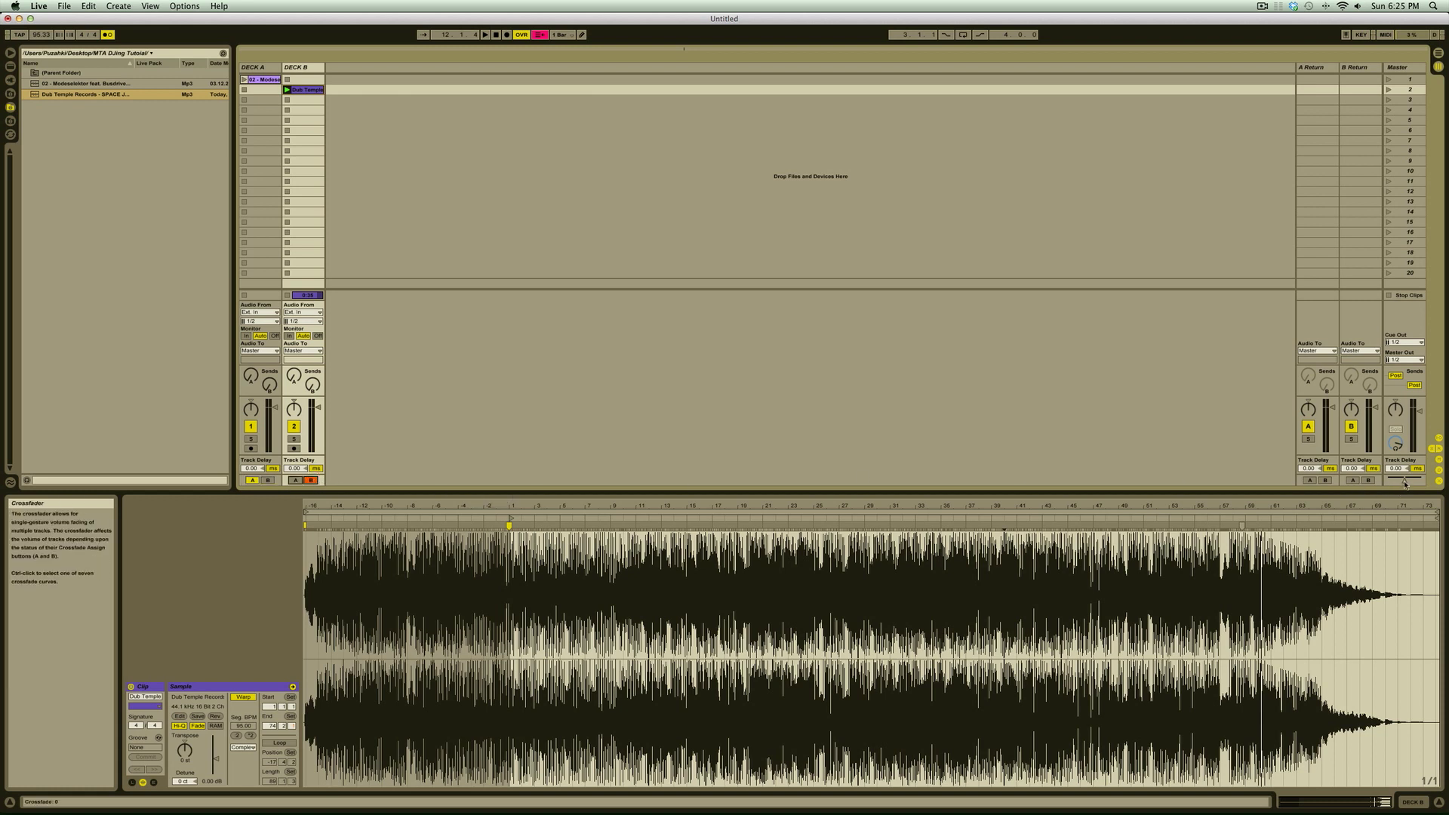
{"action": "left_click_drag", "start_coordinate": [1405, 484], "coordinate": [1397, 484]}
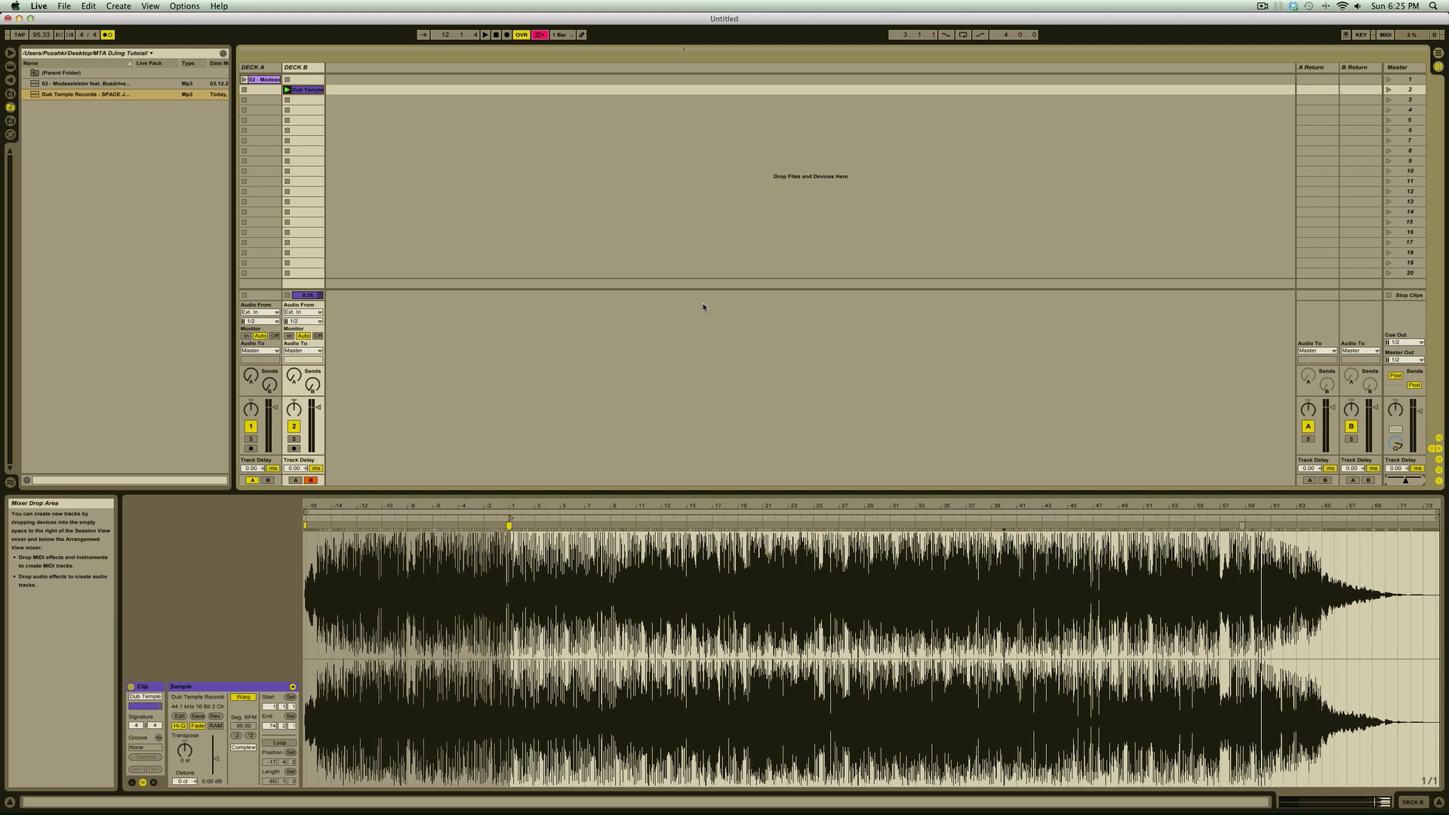
Launch Deck A's Modeselektor clip, pull Deck B's volume down, restart playback, crossfade to B.
{"action": "left_click", "coordinate": [244, 80]}
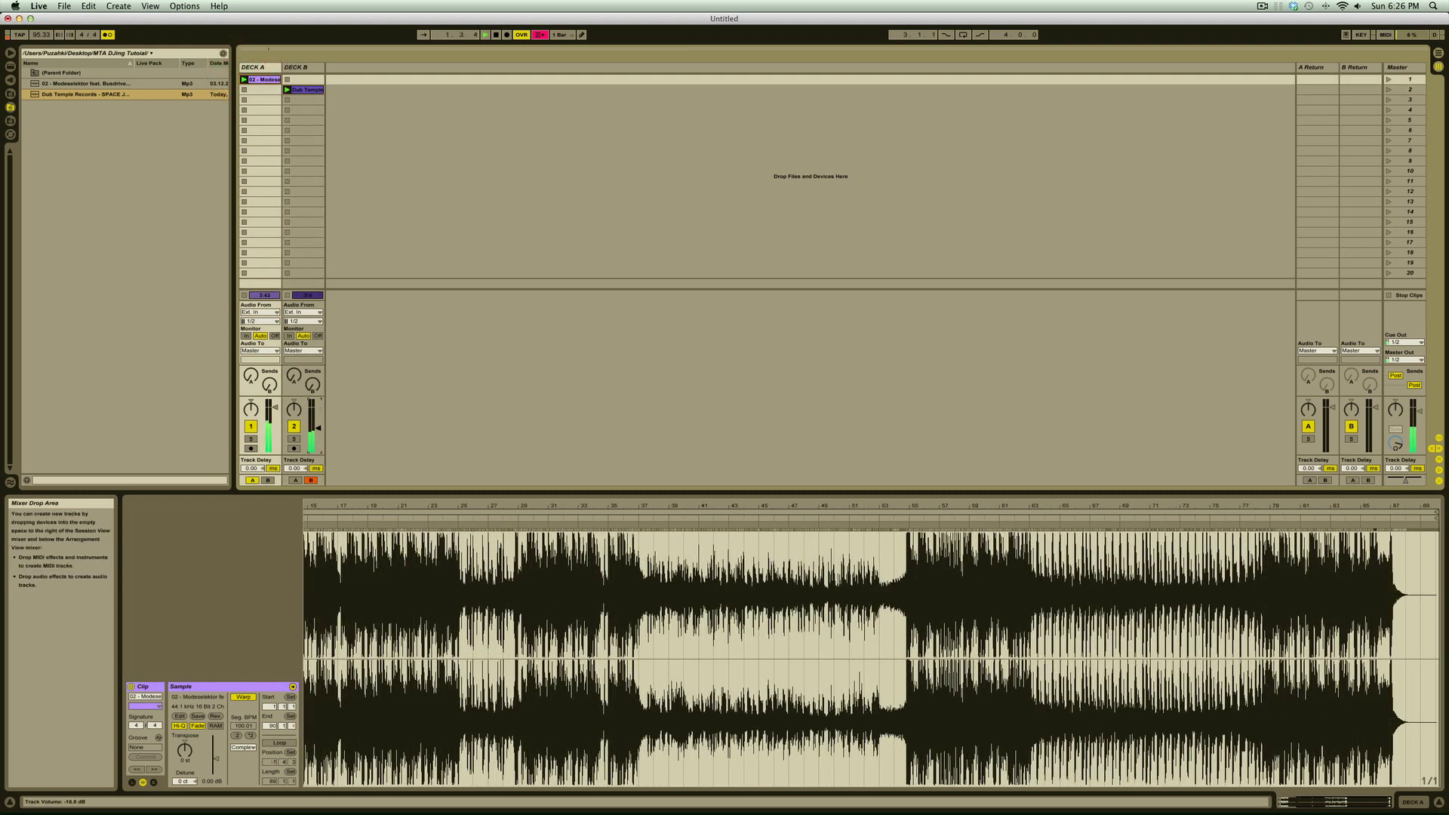
{"action": "mouse_move", "coordinate": [318, 428]}
{"action": "left_mouse_down"}
{"action": "mouse_move", "coordinate": [318, 451]}
{"action": "mouse_move", "coordinate": [318, 419]}
{"action": "left_mouse_up"}
{"action": "key", "text": "m"}
{"action": "key", "text": "space"}
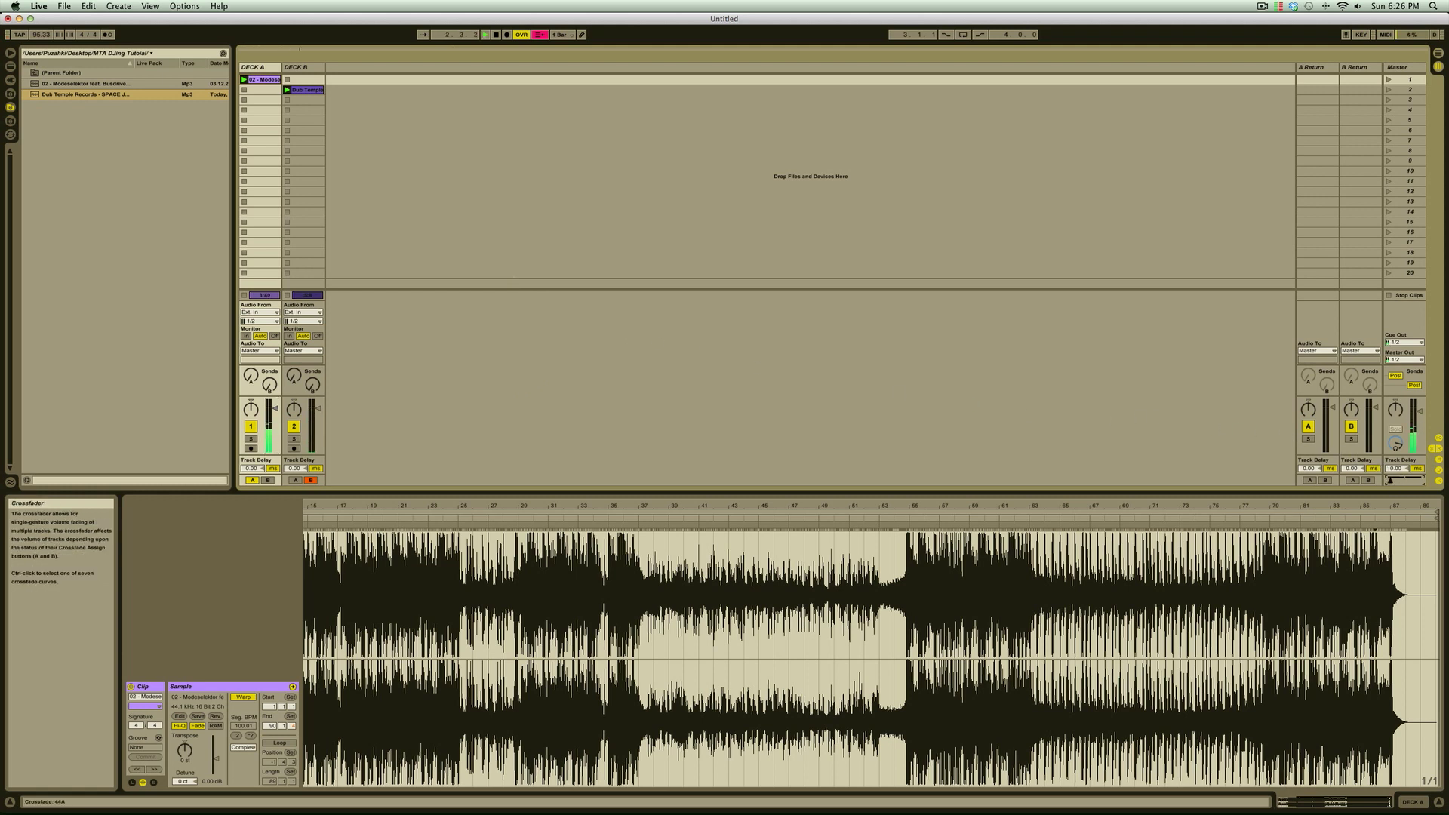
{"action": "left_click_drag", "start_coordinate": [1391, 480], "coordinate": [1416, 480]}
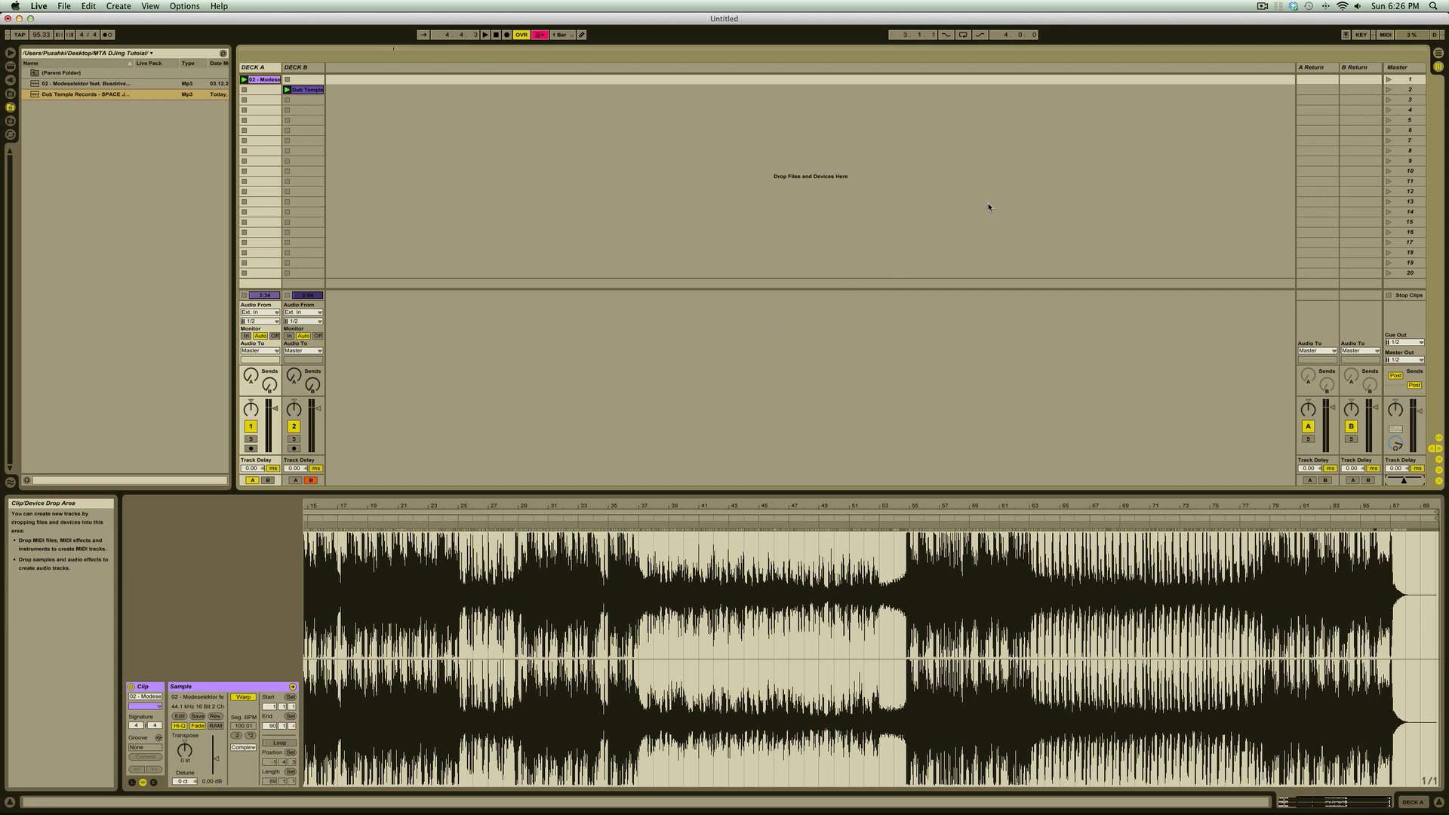
Alternate between scenes 1 and 2, ending on scene 1 with Deck A playing.
{"action": "left_click", "coordinate": [1388, 78]}
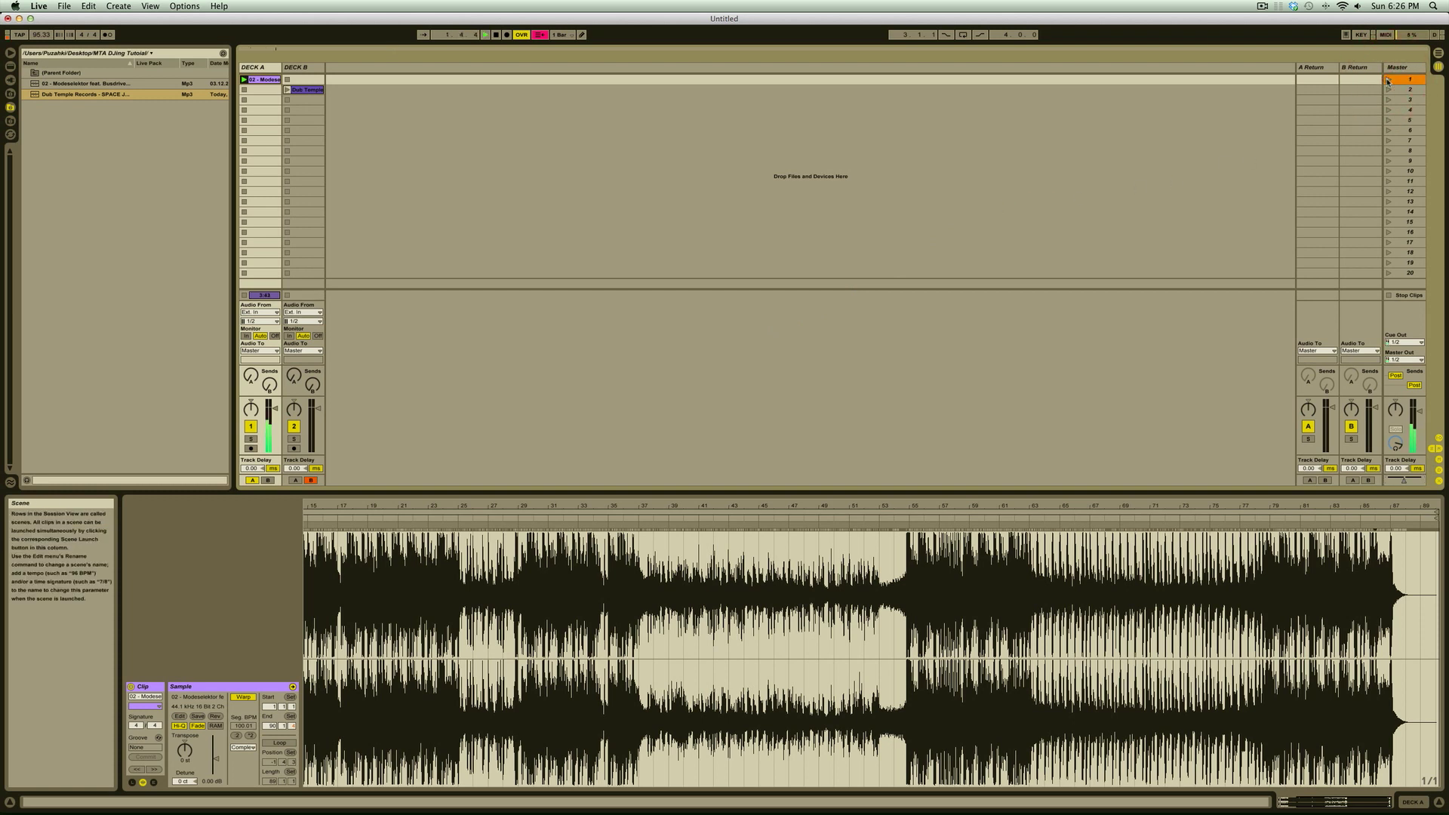
{"action": "left_click", "coordinate": [1388, 90]}
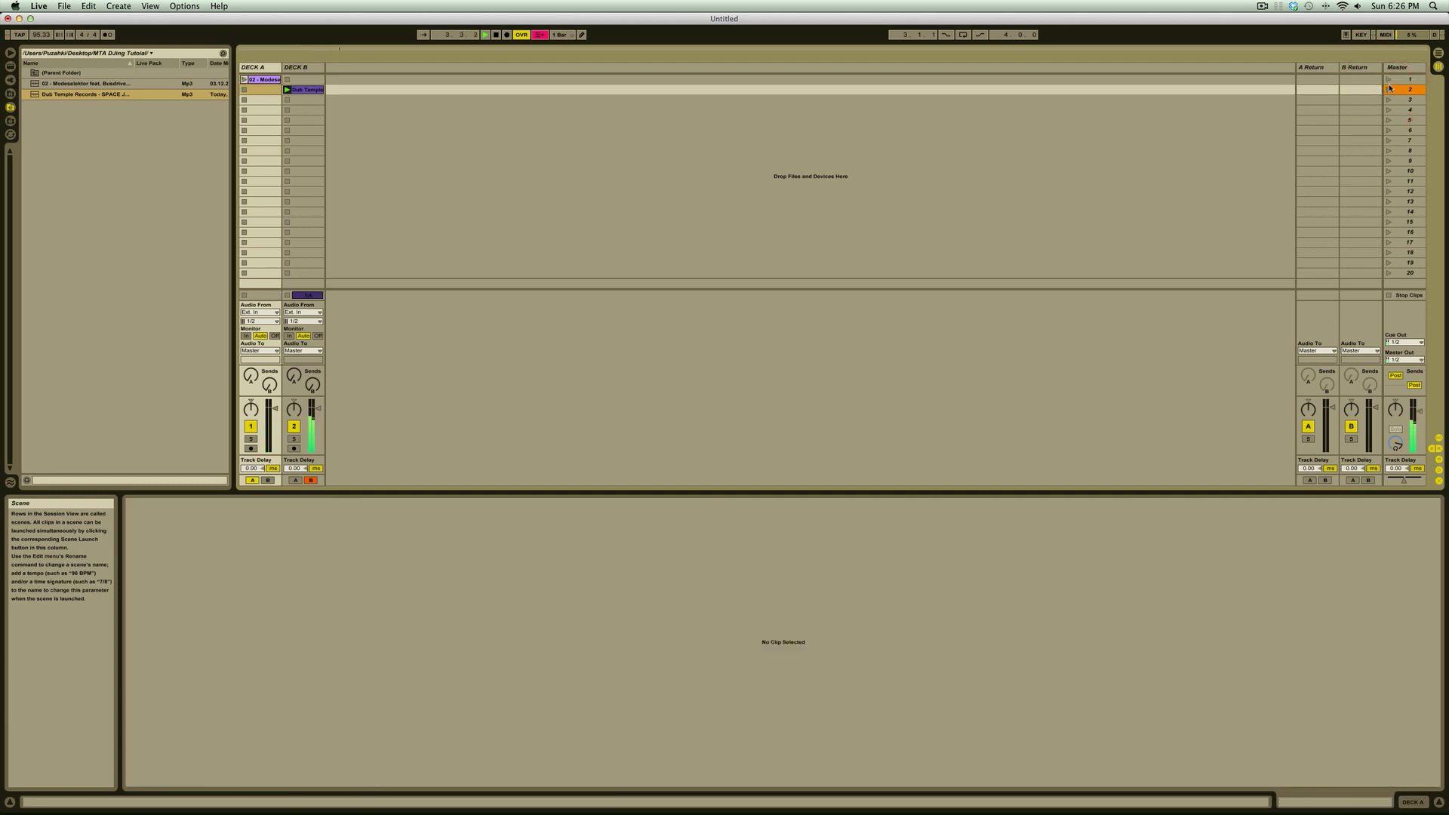
{"action": "left_click", "coordinate": [1390, 80]}
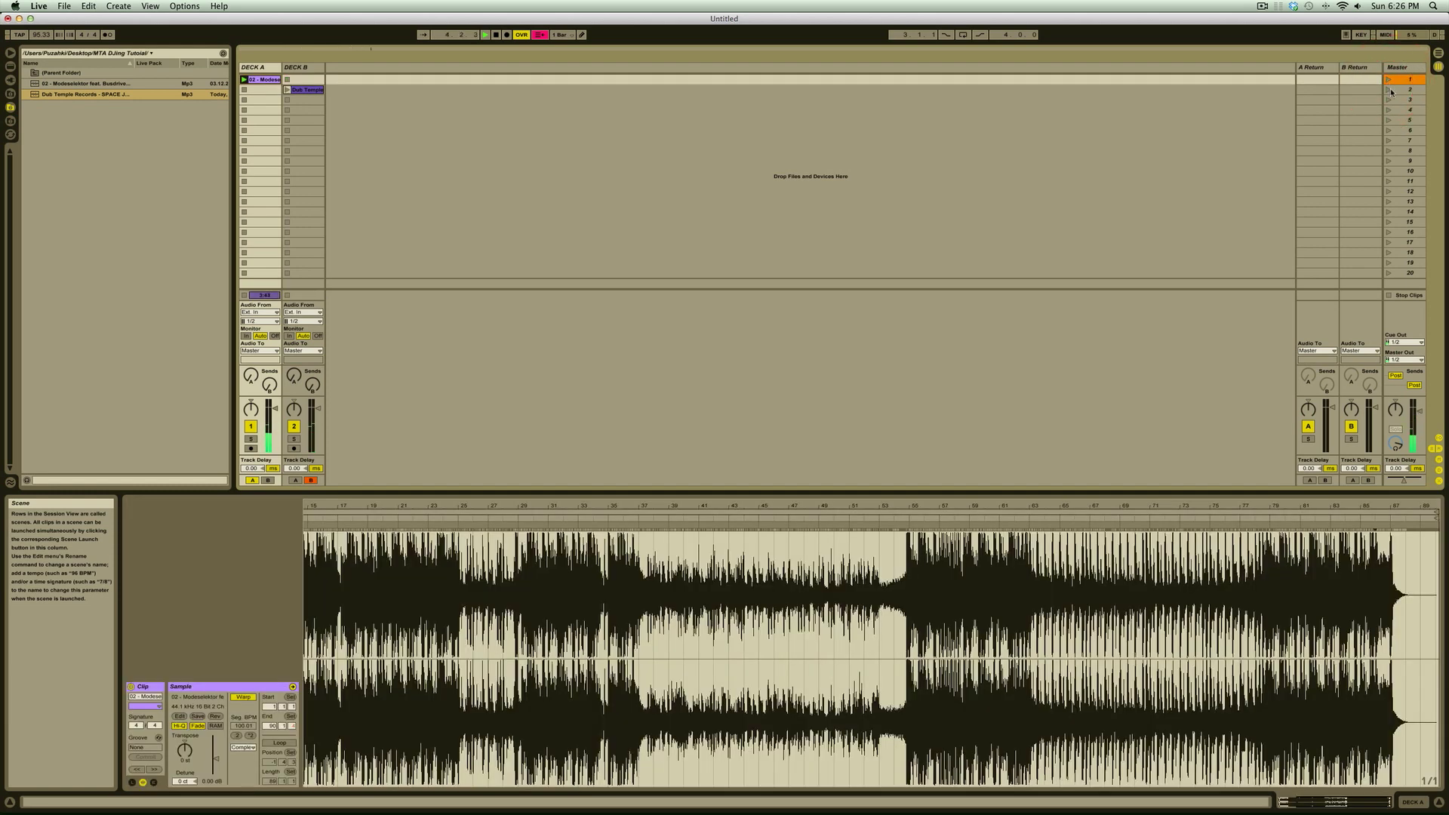
{"action": "left_click", "coordinate": [1389, 90]}
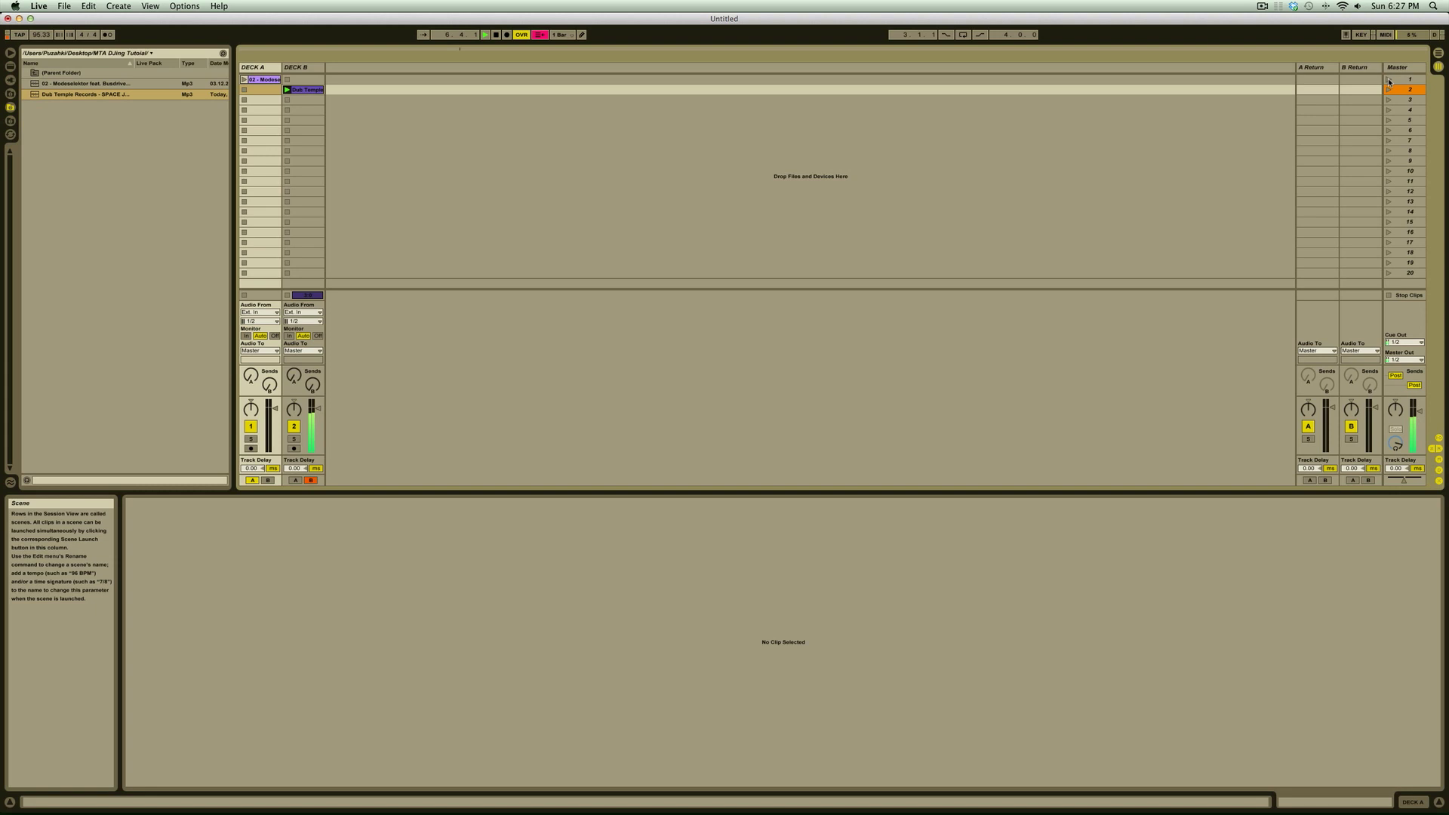
{"action": "left_click", "coordinate": [1390, 80]}
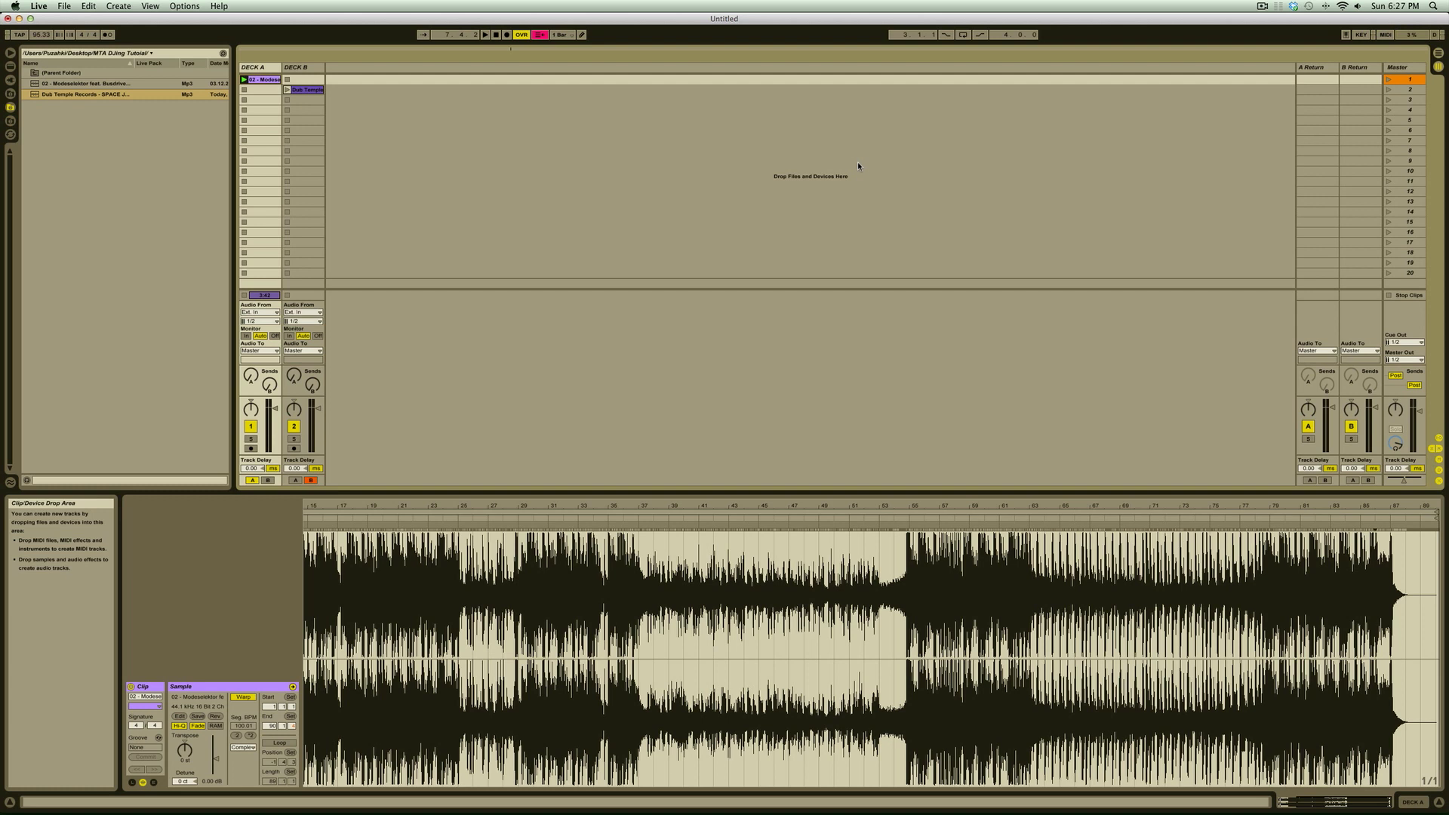
Duplicate the Modeselektor clip on Deck A and the Dub Temple clip on Deck B.
{"action": "left_click", "coordinate": [274, 80]}
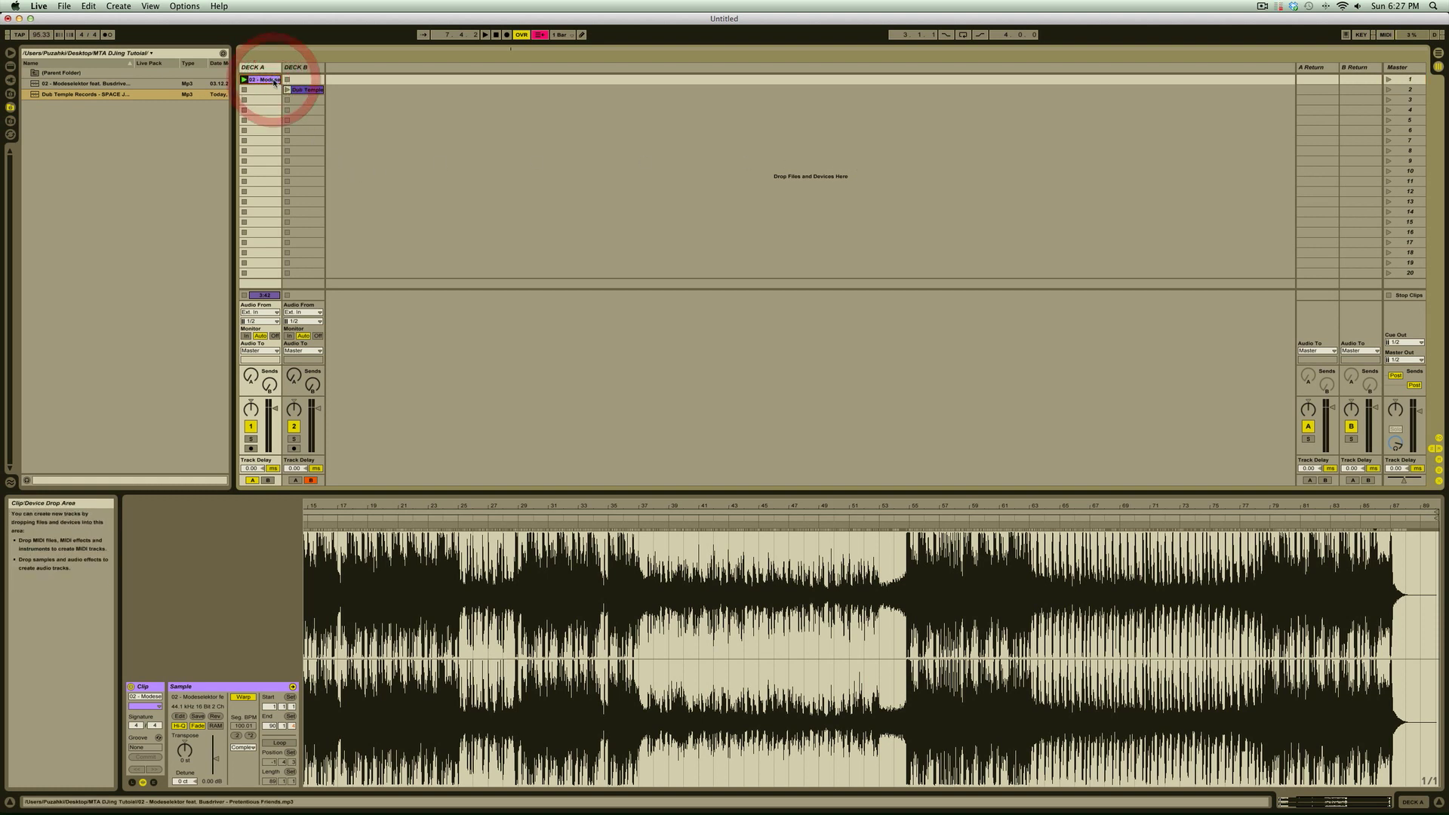
{"action": "key", "text": "super+d"}
{"action": "key", "text": "super+d"}
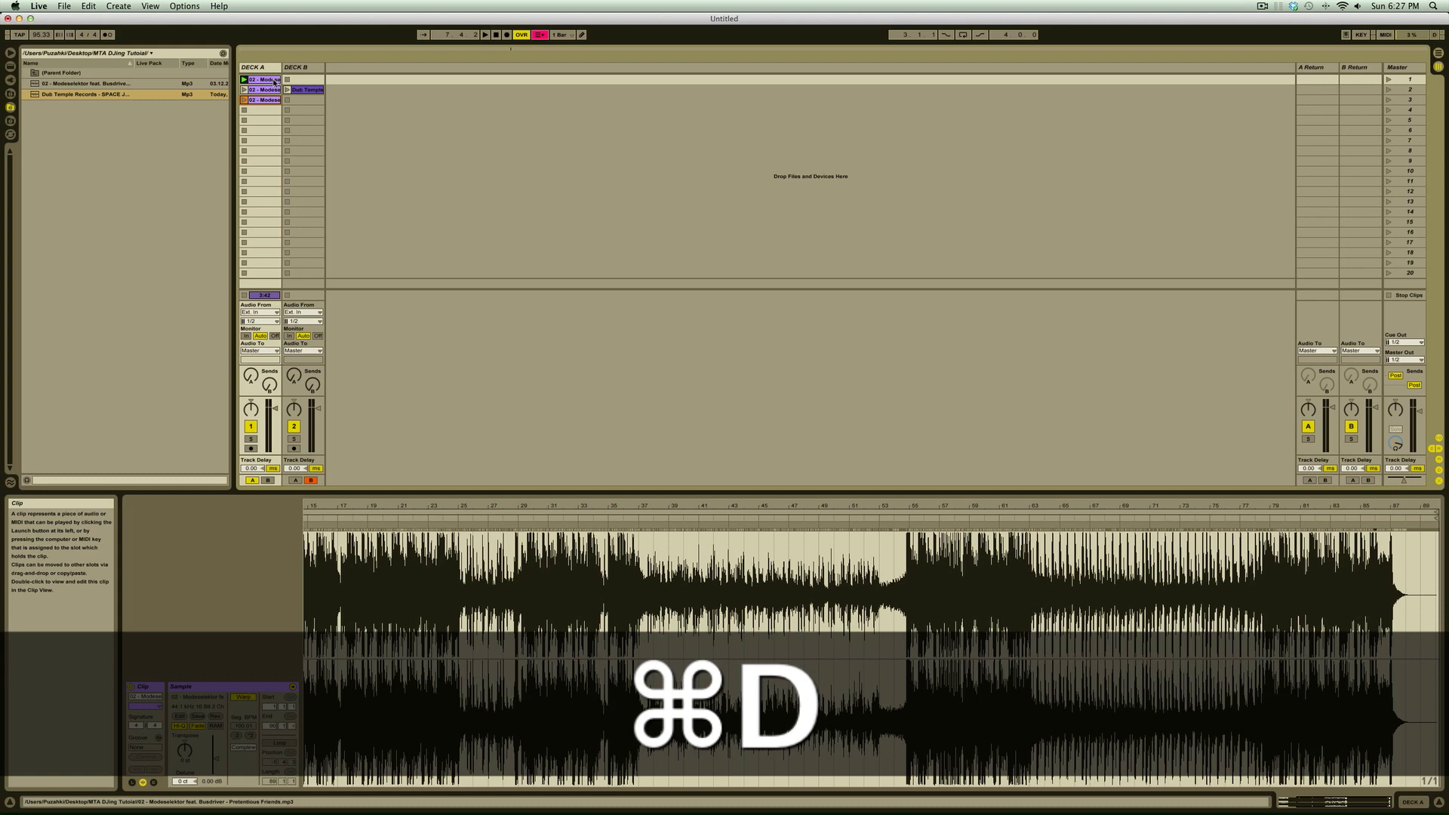
{"action": "left_click", "coordinate": [303, 90]}
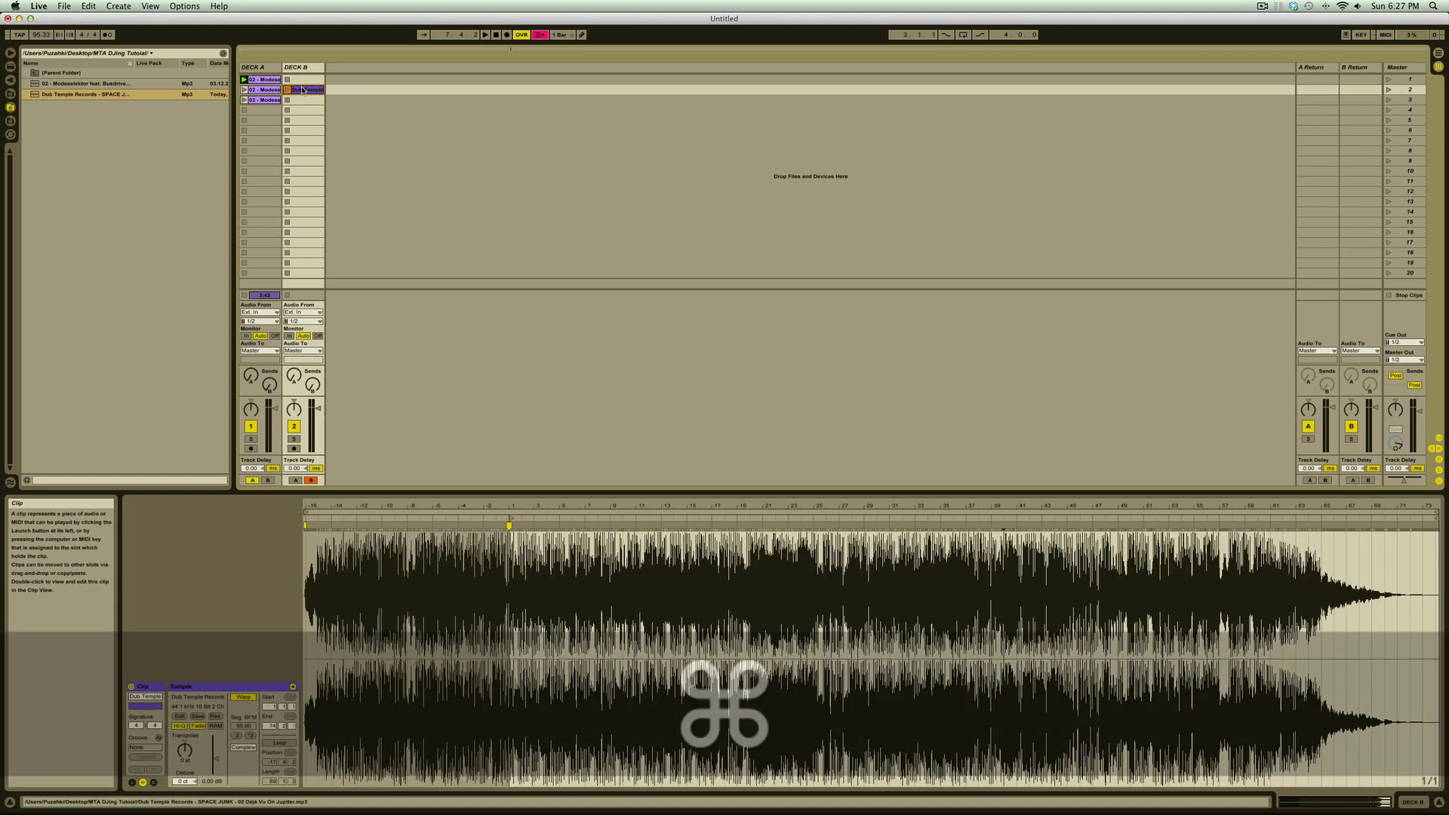
{"action": "key", "text": "super+d"}
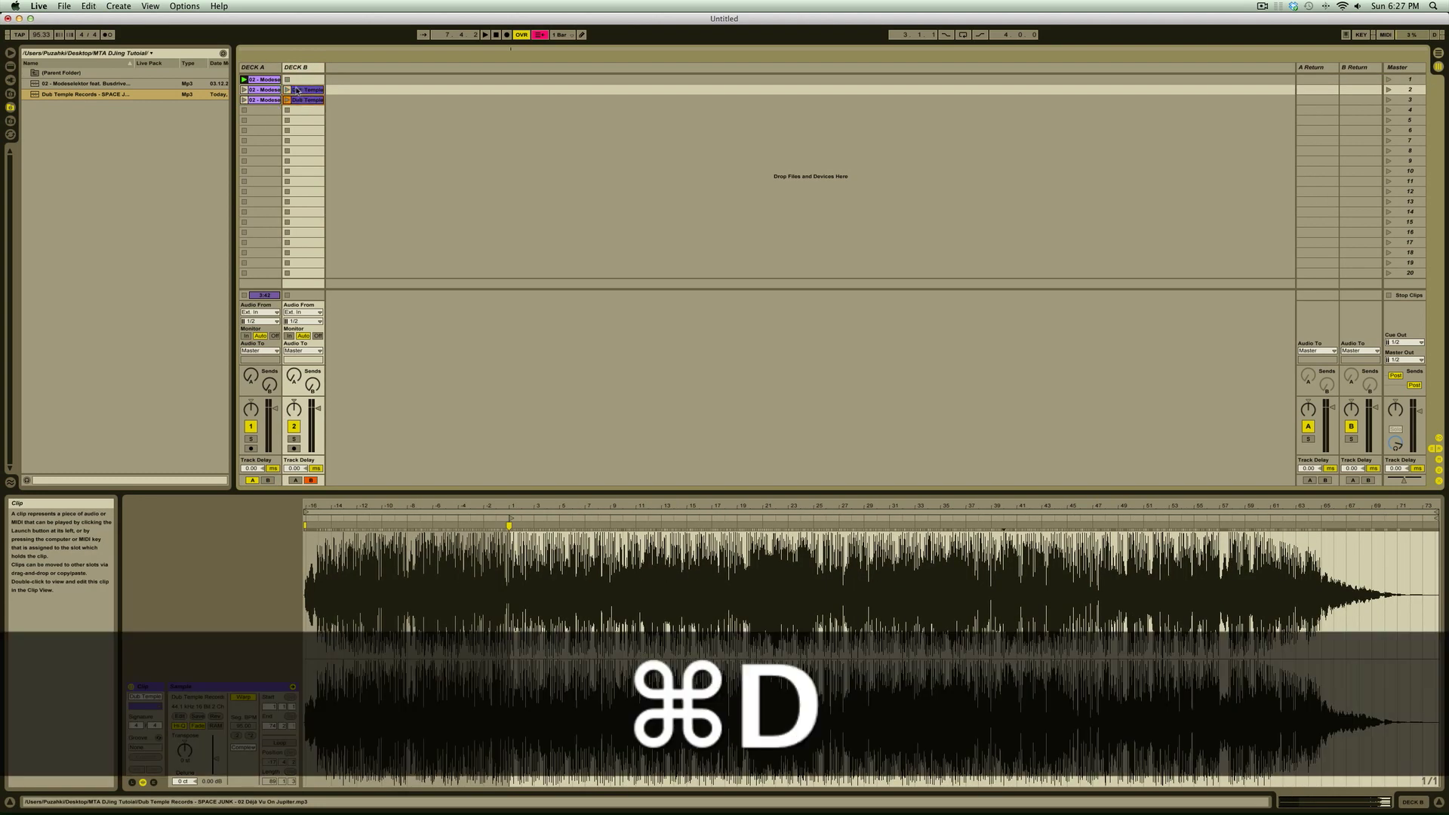
Loop Deck A's second clip over a single beat from bar 1 and launch it.
{"action": "left_click", "coordinate": [266, 90]}
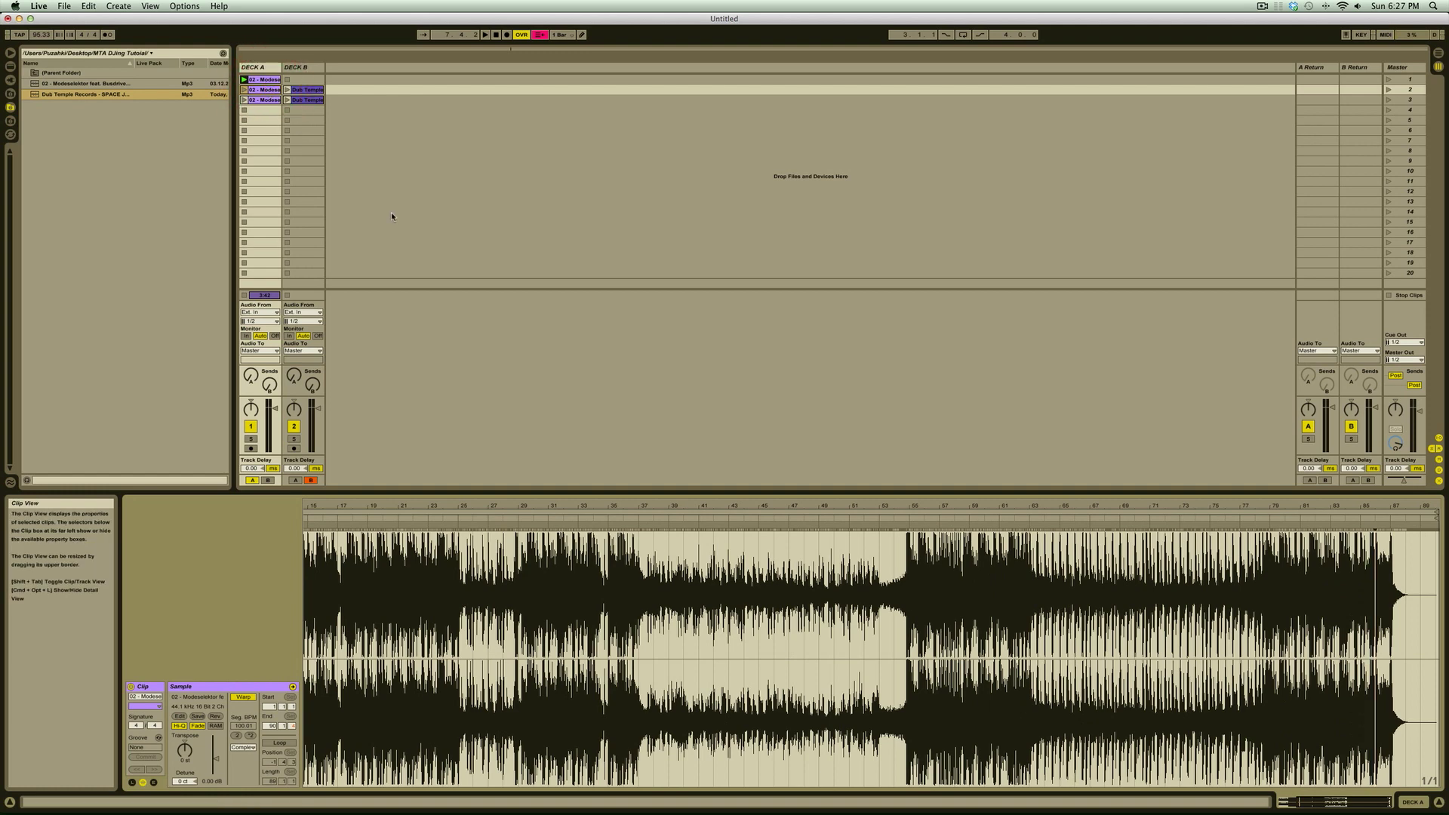
{"action": "left_click", "coordinate": [280, 743]}
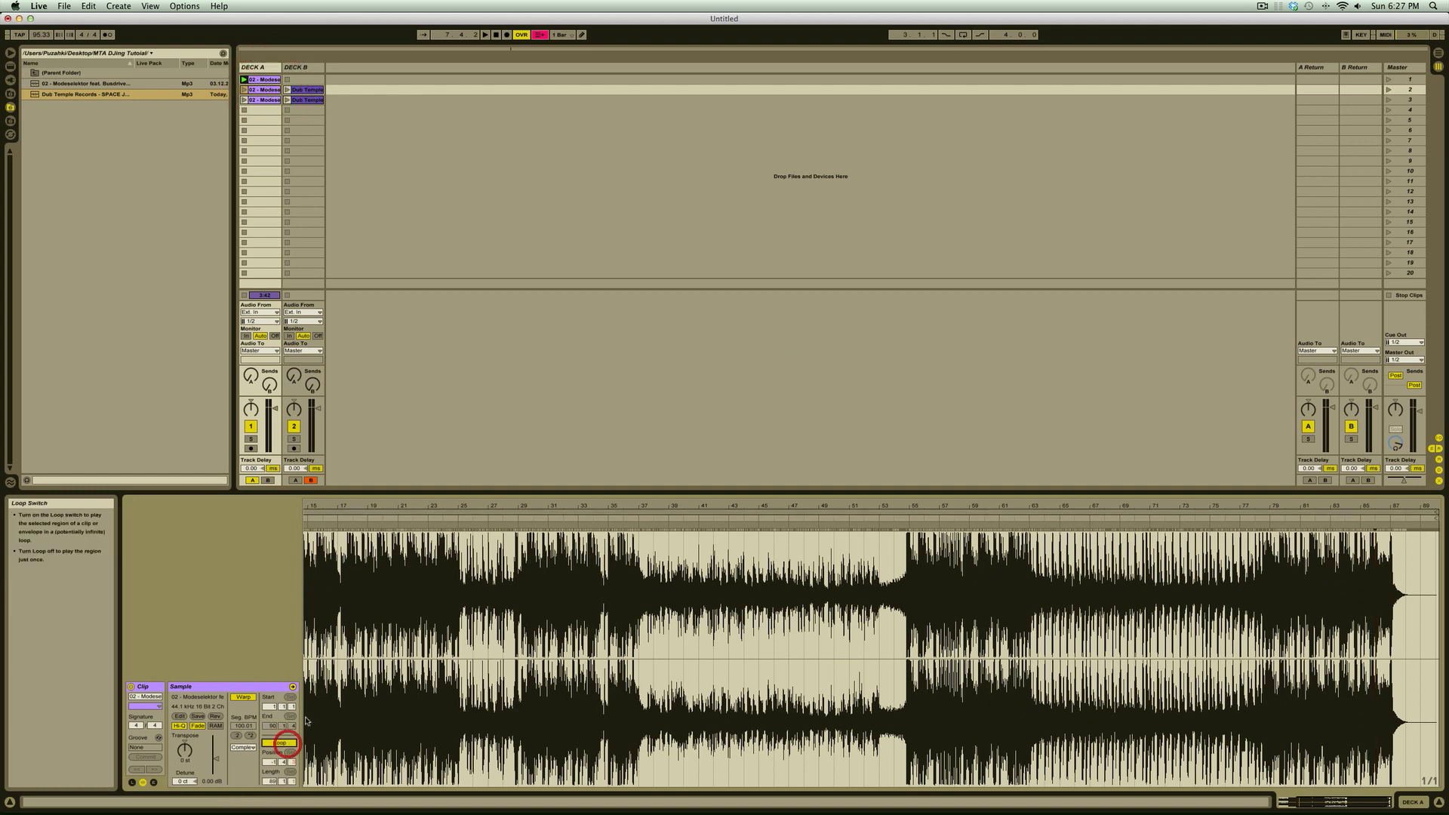
{"action": "left_click_drag", "start_coordinate": [430, 505], "coordinate": [589, 508]}
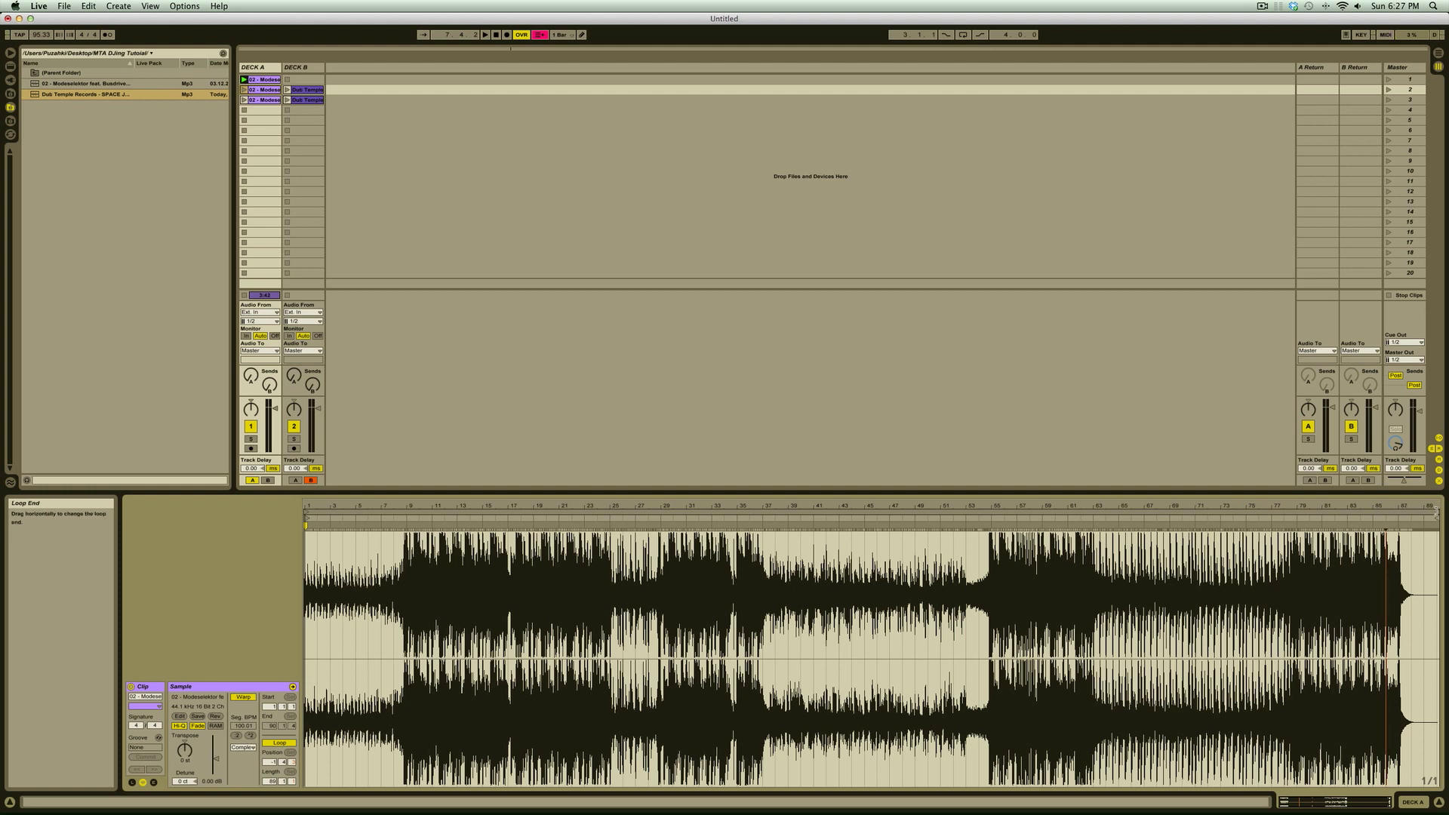
{"action": "mouse_move", "coordinate": [1386, 521]}
{"action": "left_mouse_down"}
{"action": "mouse_move", "coordinate": [1164, 551]}
{"action": "mouse_move", "coordinate": [323, 571]}
{"action": "left_mouse_up"}
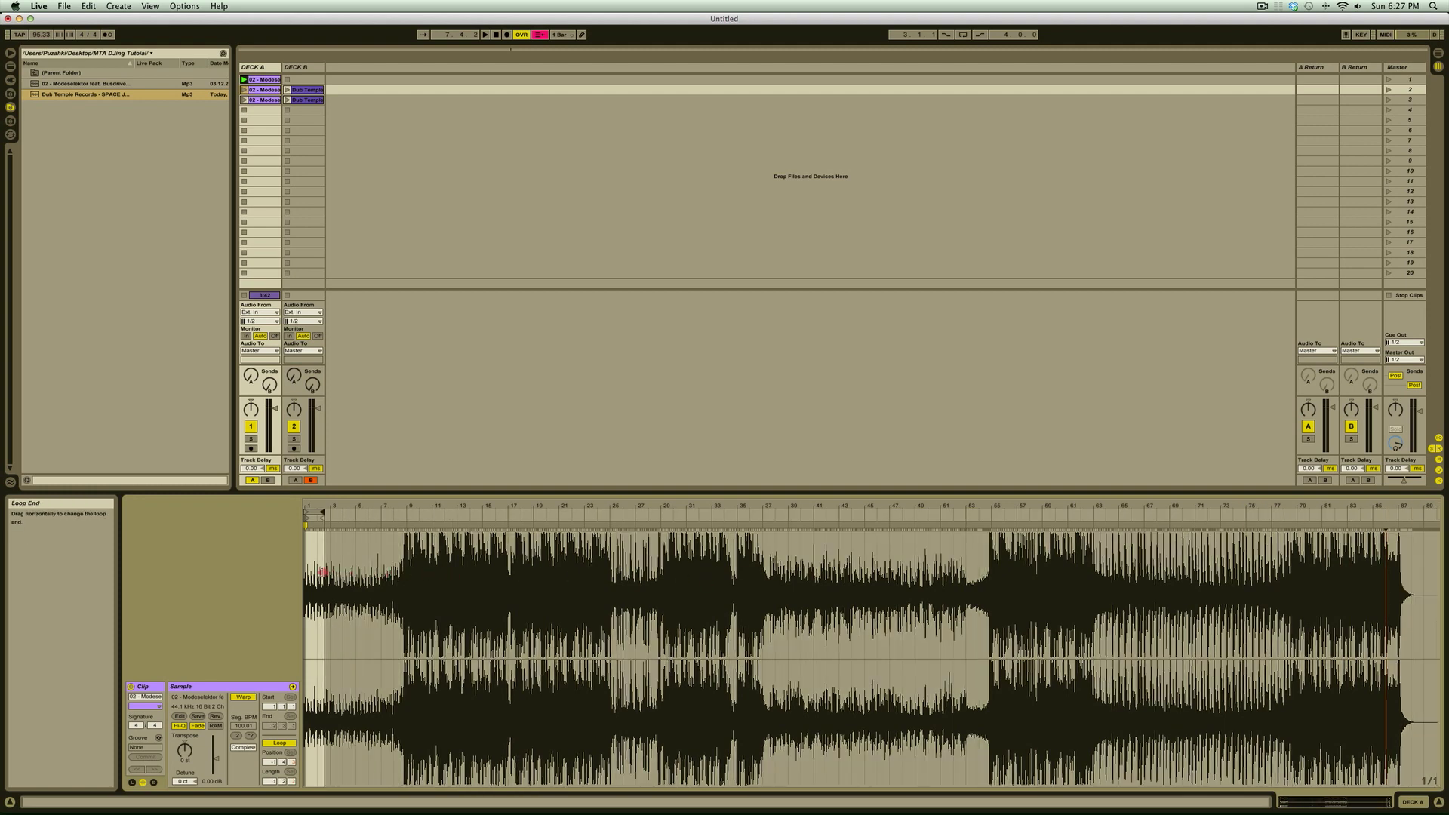
{"action": "left_click_drag", "start_coordinate": [317, 509], "coordinate": [317, 627]}
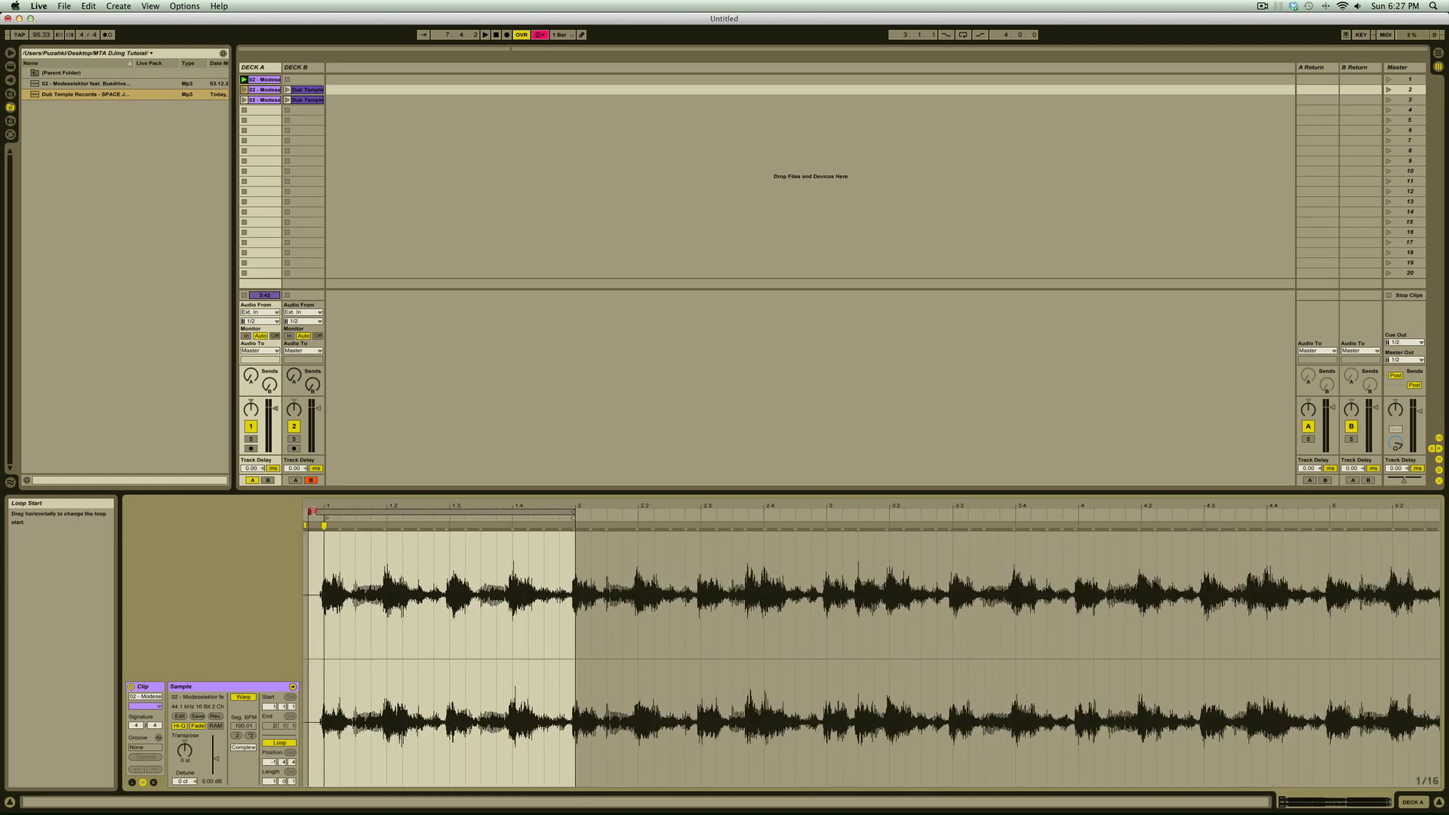
{"action": "left_click_drag", "start_coordinate": [313, 512], "coordinate": [324, 510]}
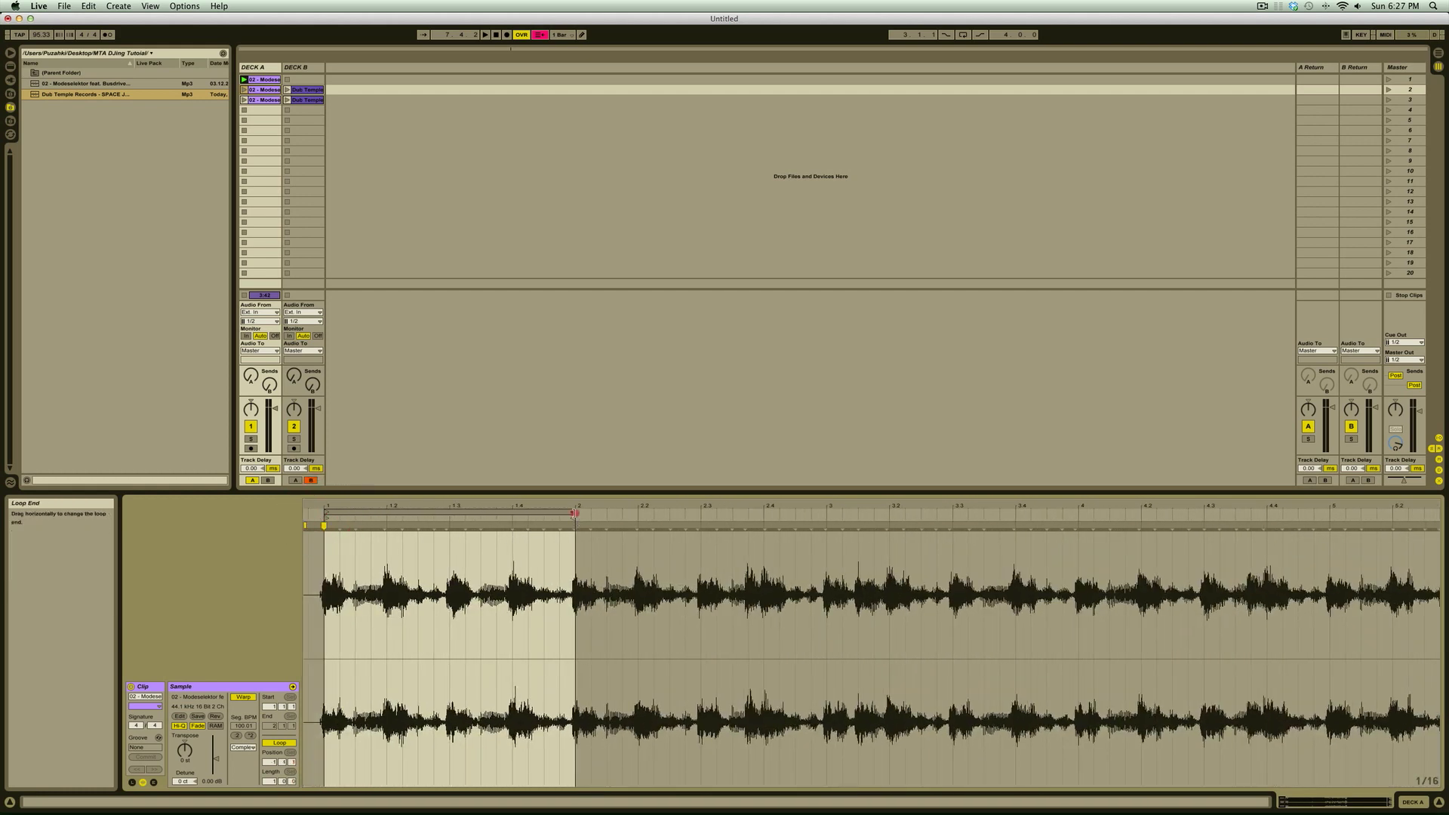
{"action": "left_click_drag", "start_coordinate": [575, 514], "coordinate": [385, 513]}
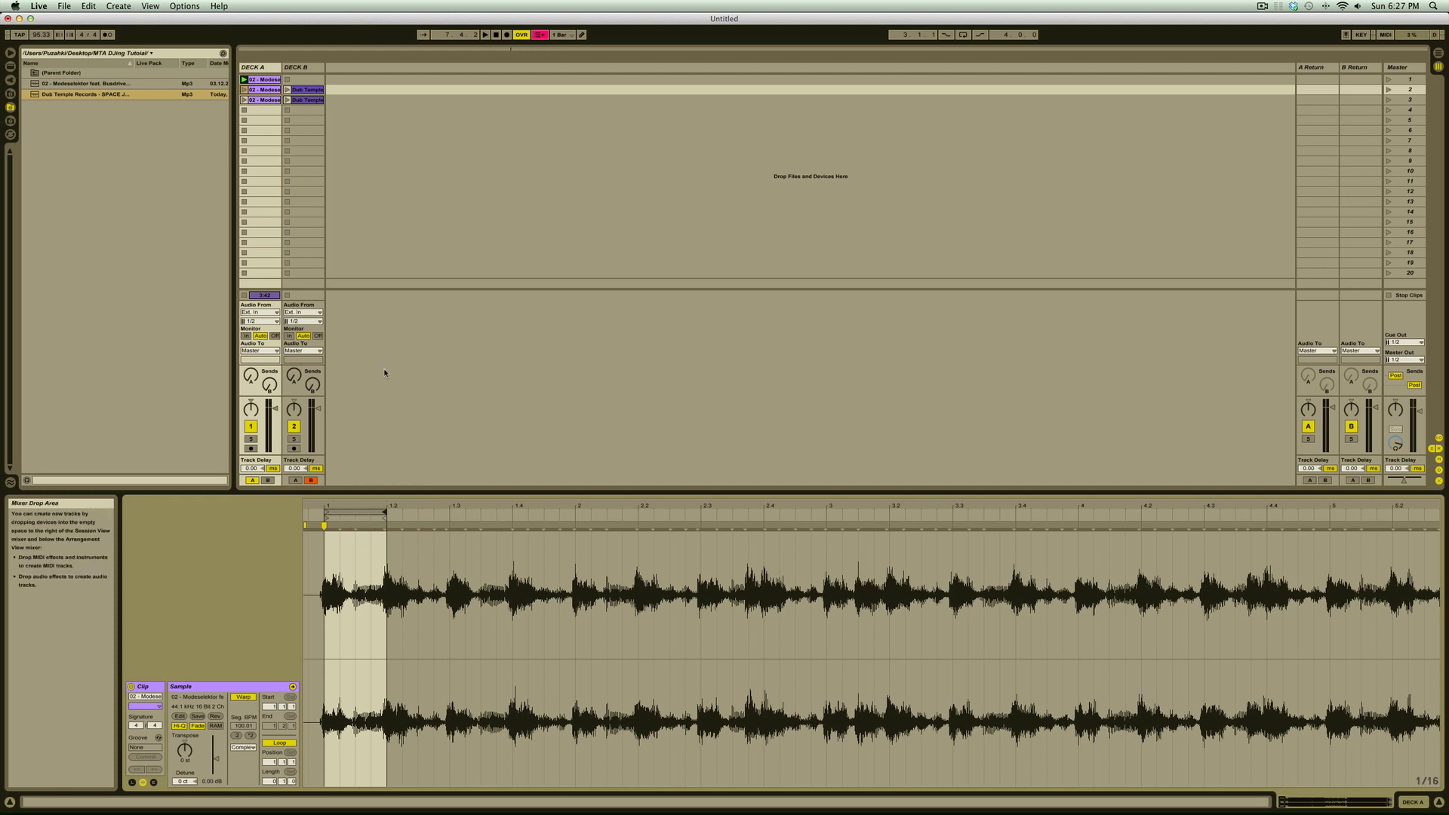
{"action": "left_click", "coordinate": [244, 90]}
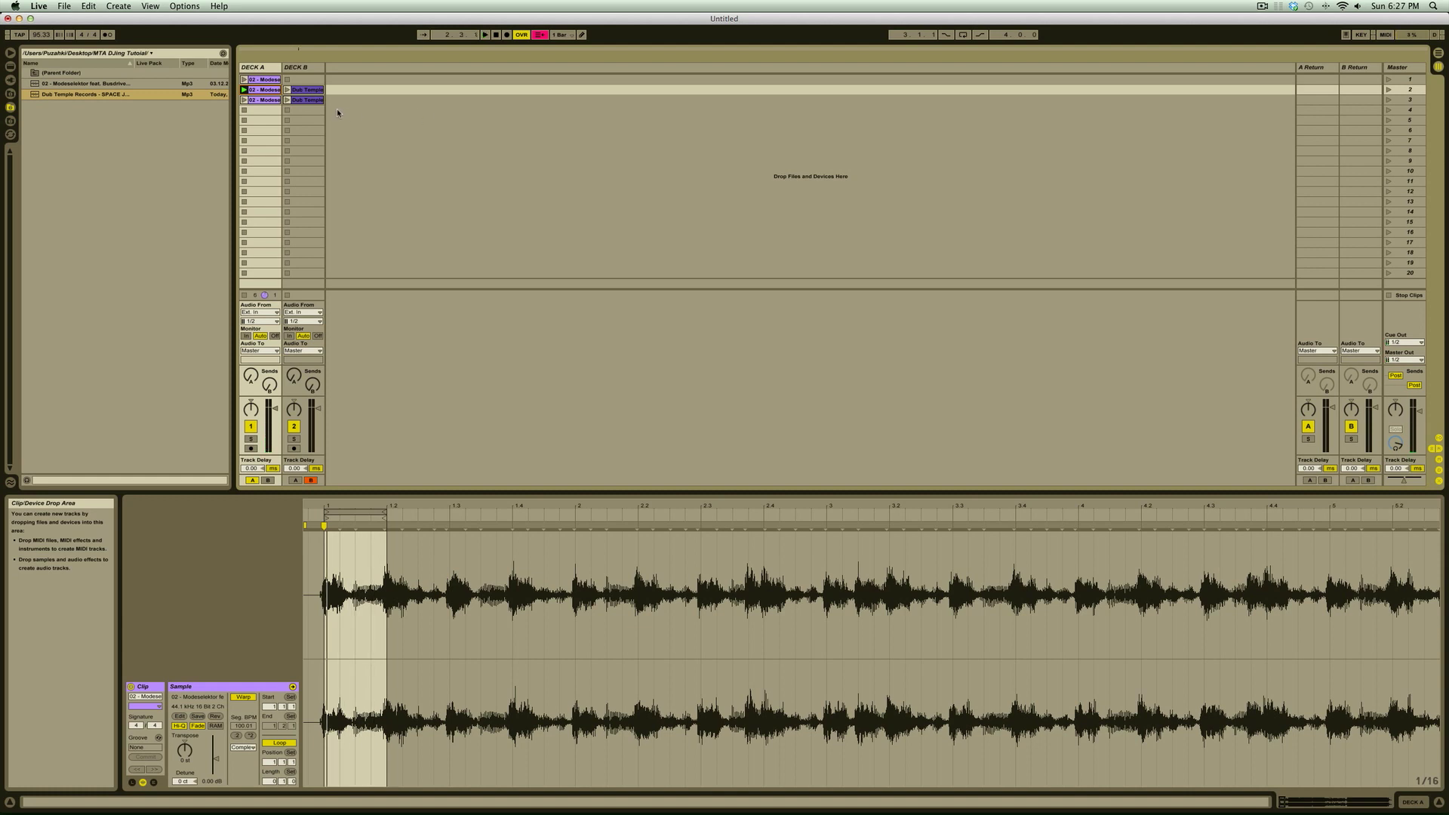
Turn on looping for Deck A's row-3 clip with the loop from bar 1 to bar 5.
{"action": "left_click", "coordinate": [265, 100]}
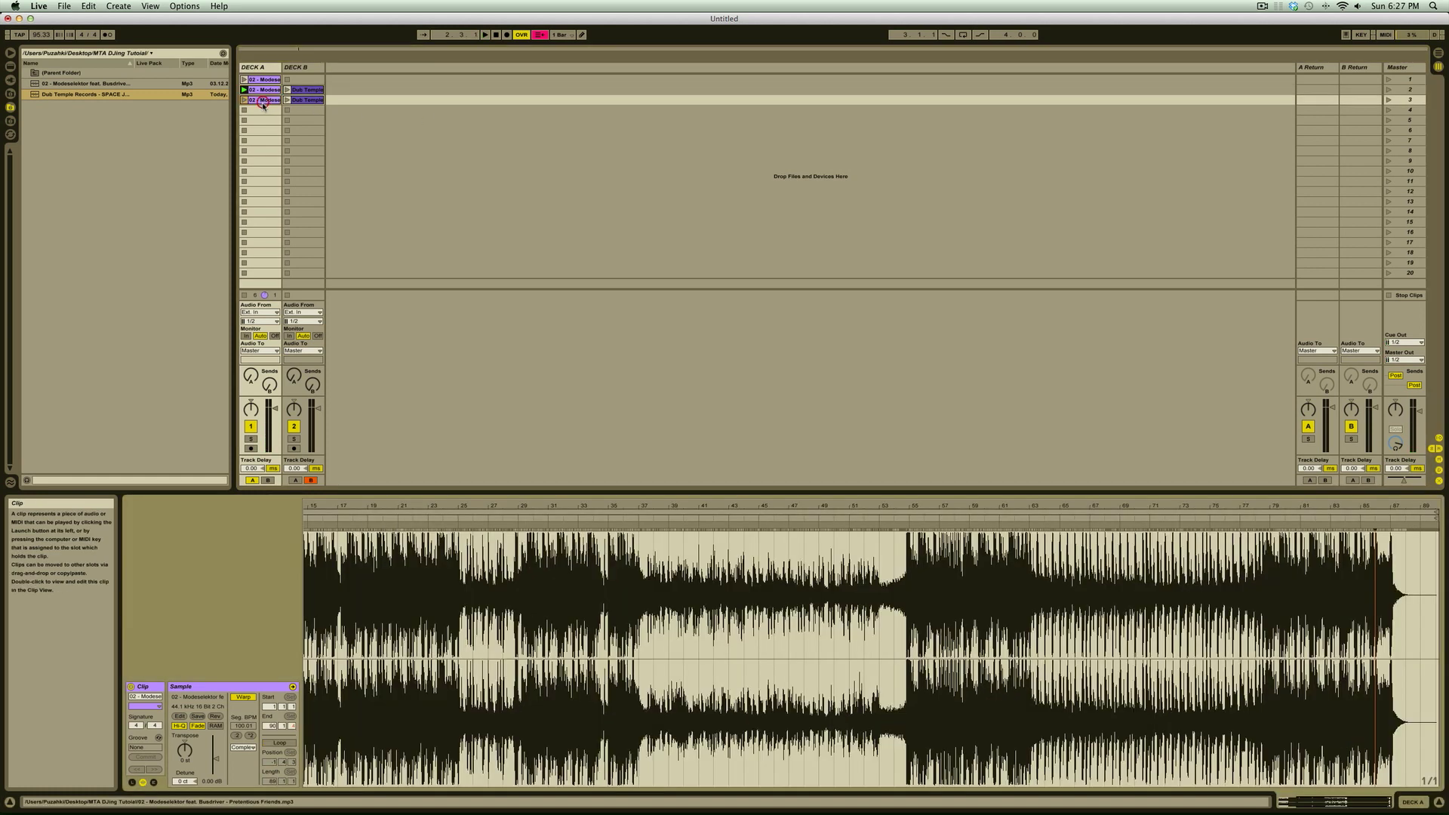
{"action": "double_click", "coordinate": [412, 508]}
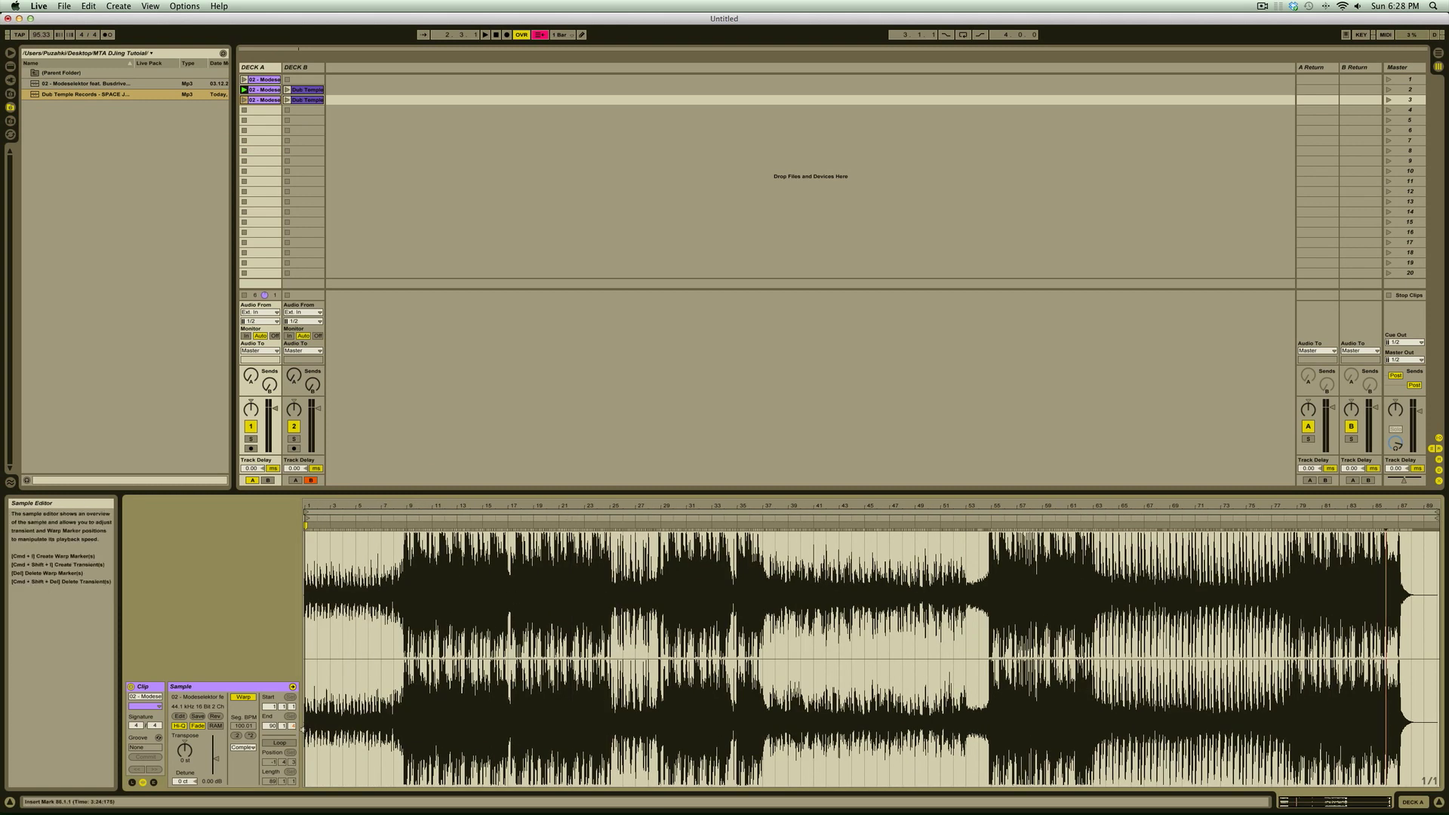
{"action": "left_click", "coordinate": [279, 742]}
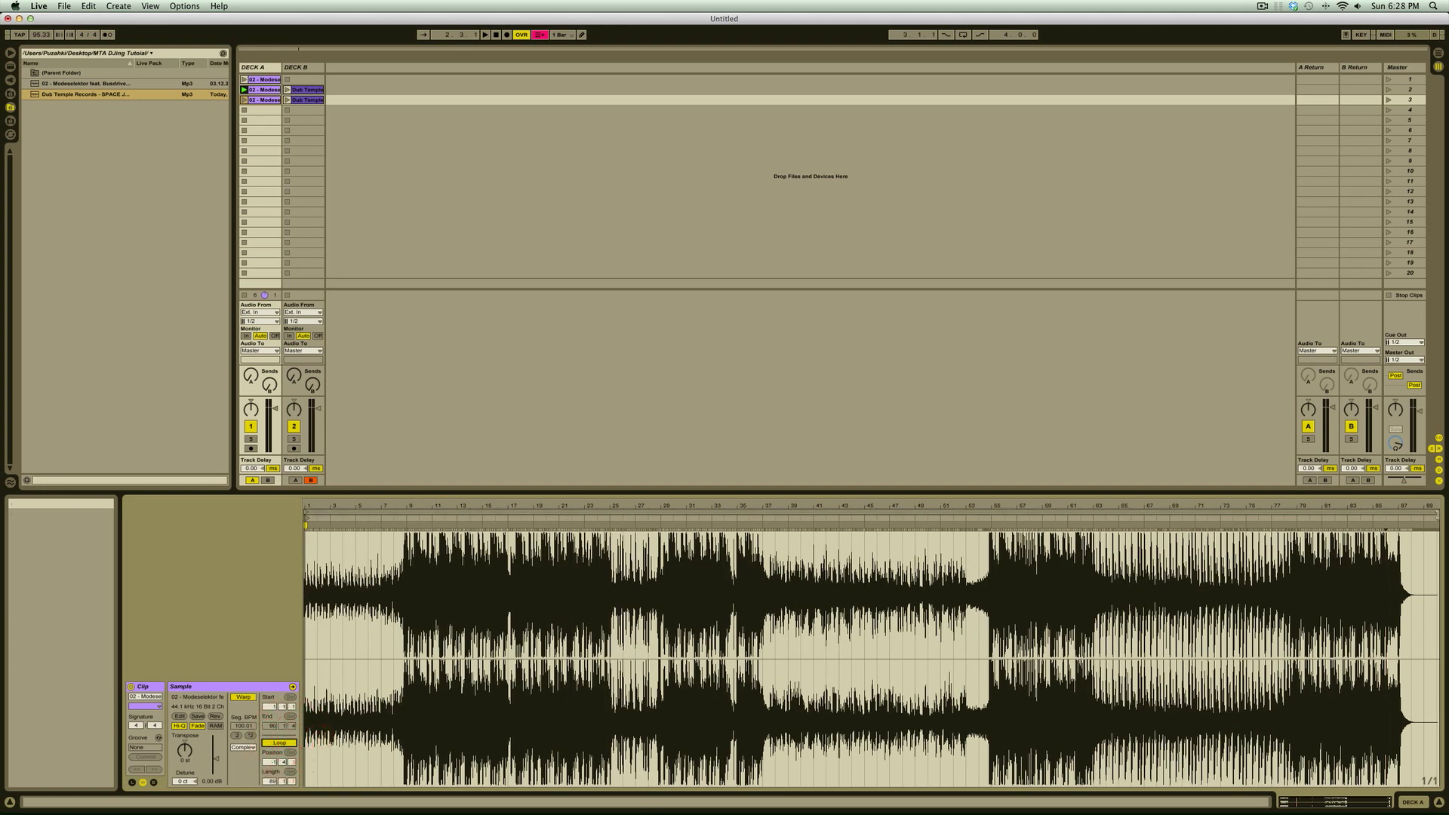
{"action": "mouse_move", "coordinate": [1430, 514]}
{"action": "left_mouse_down"}
{"action": "mouse_move", "coordinate": [400, 532]}
{"action": "mouse_move", "coordinate": [355, 535]}
{"action": "mouse_move", "coordinate": [353, 565]}
{"action": "left_mouse_up"}
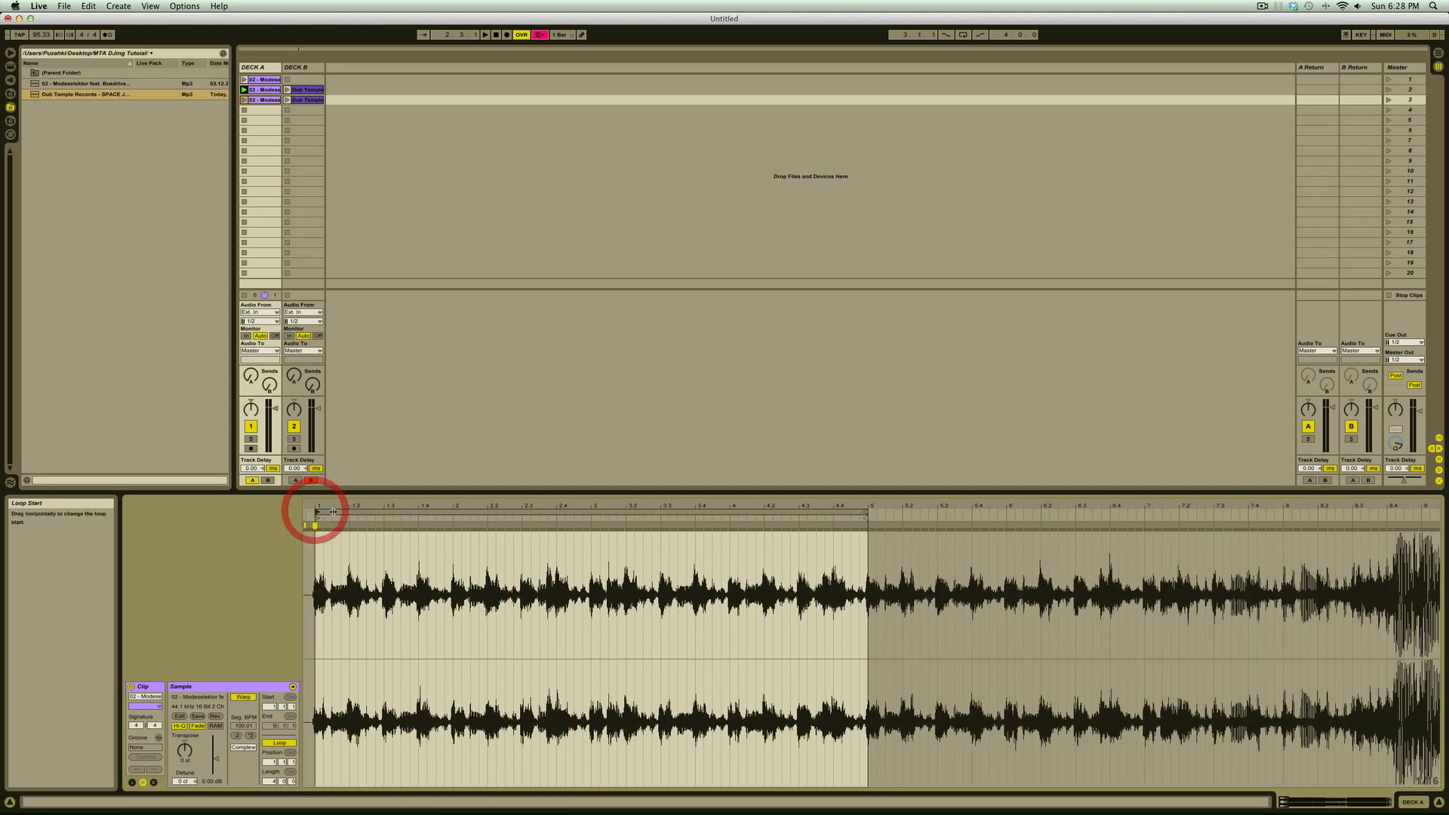
{"action": "left_click_drag", "start_coordinate": [868, 504], "coordinate": [868, 468]}
{"action": "left_click_drag", "start_coordinate": [355, 504], "coordinate": [355, 475]}
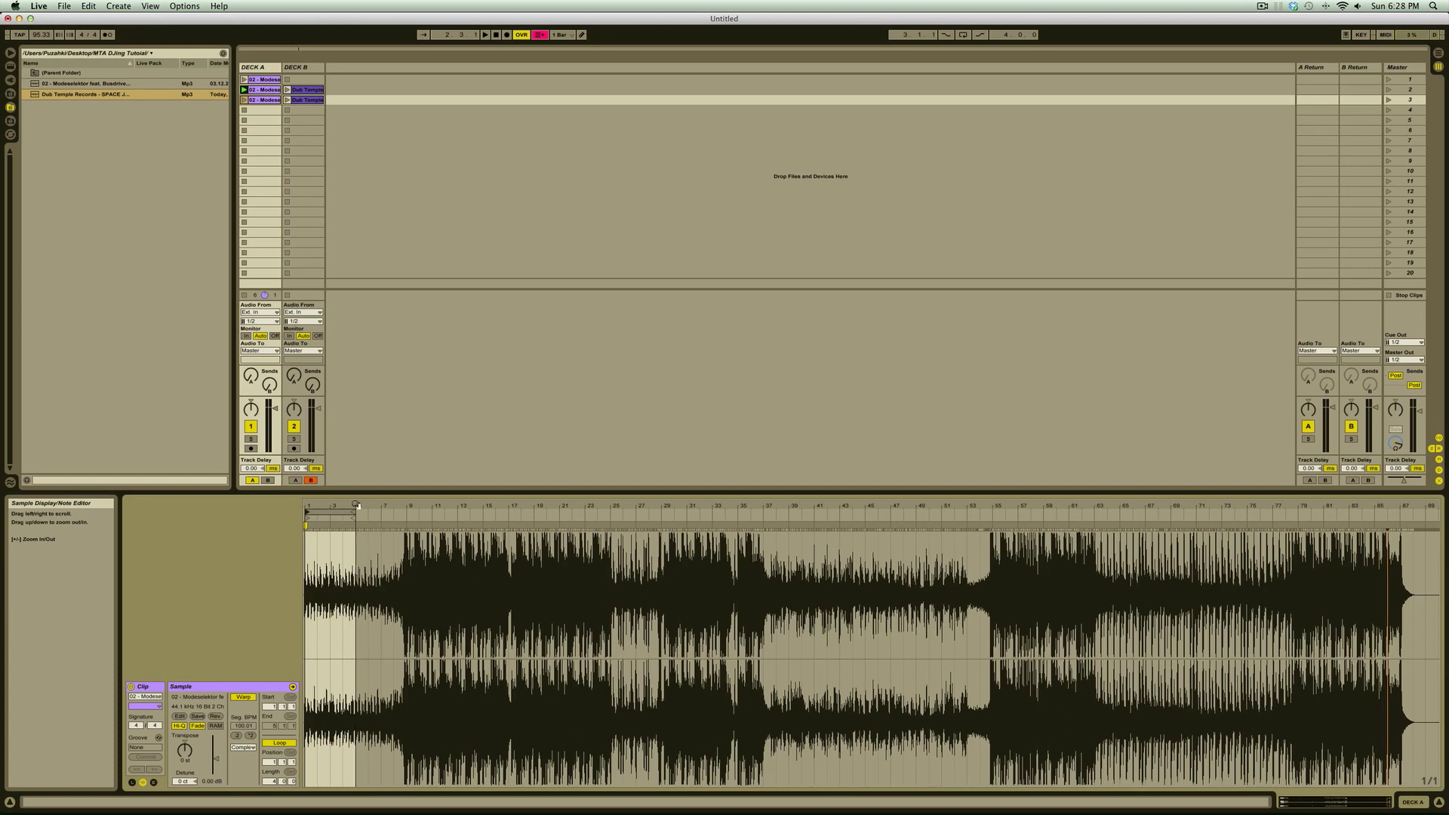
Play Deck B's row-2 Dub Temple clip, stop Deck A, and cue playback near bar 41.
{"action": "left_click", "coordinate": [317, 92]}
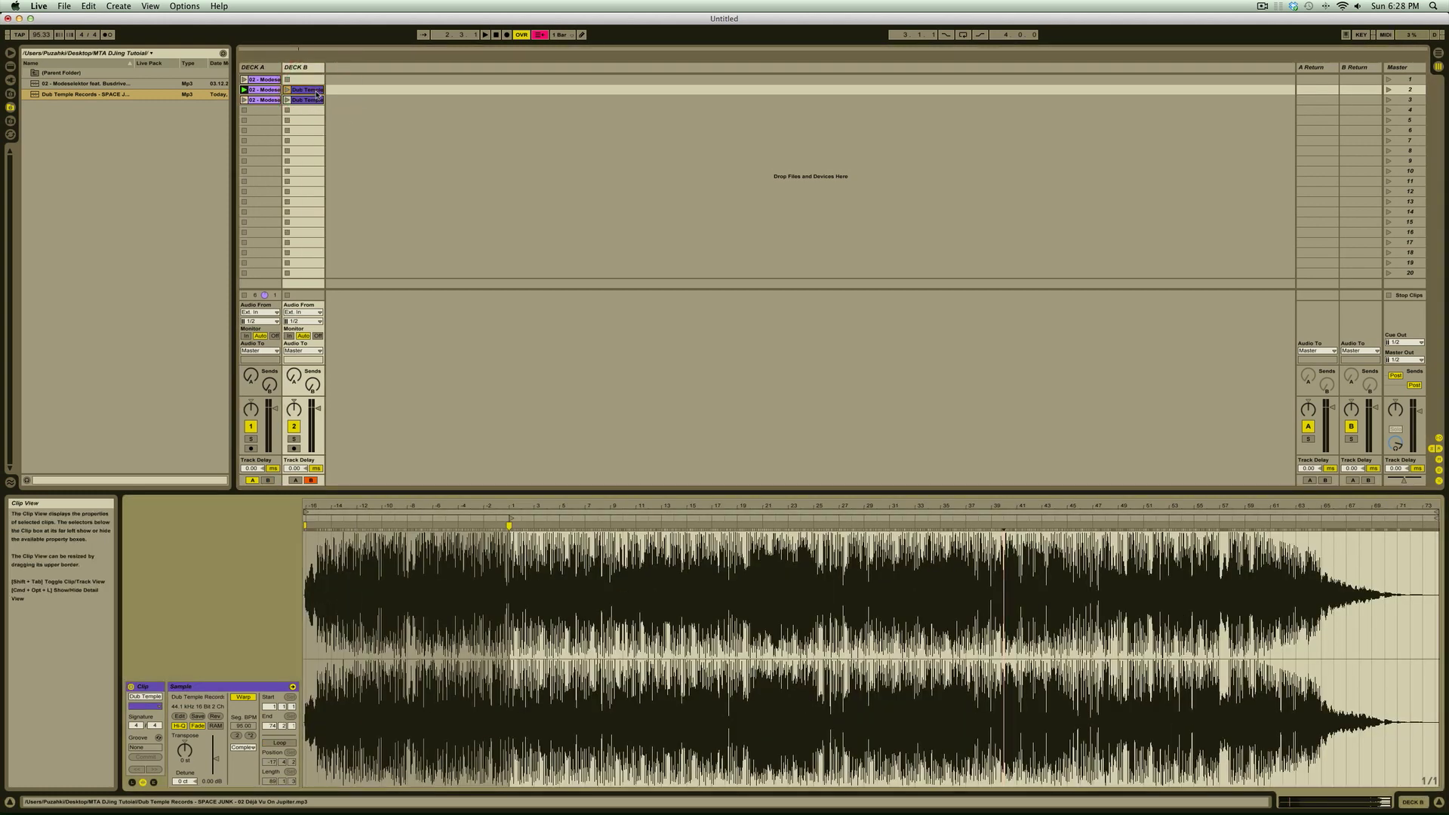
{"action": "left_click", "coordinate": [515, 506]}
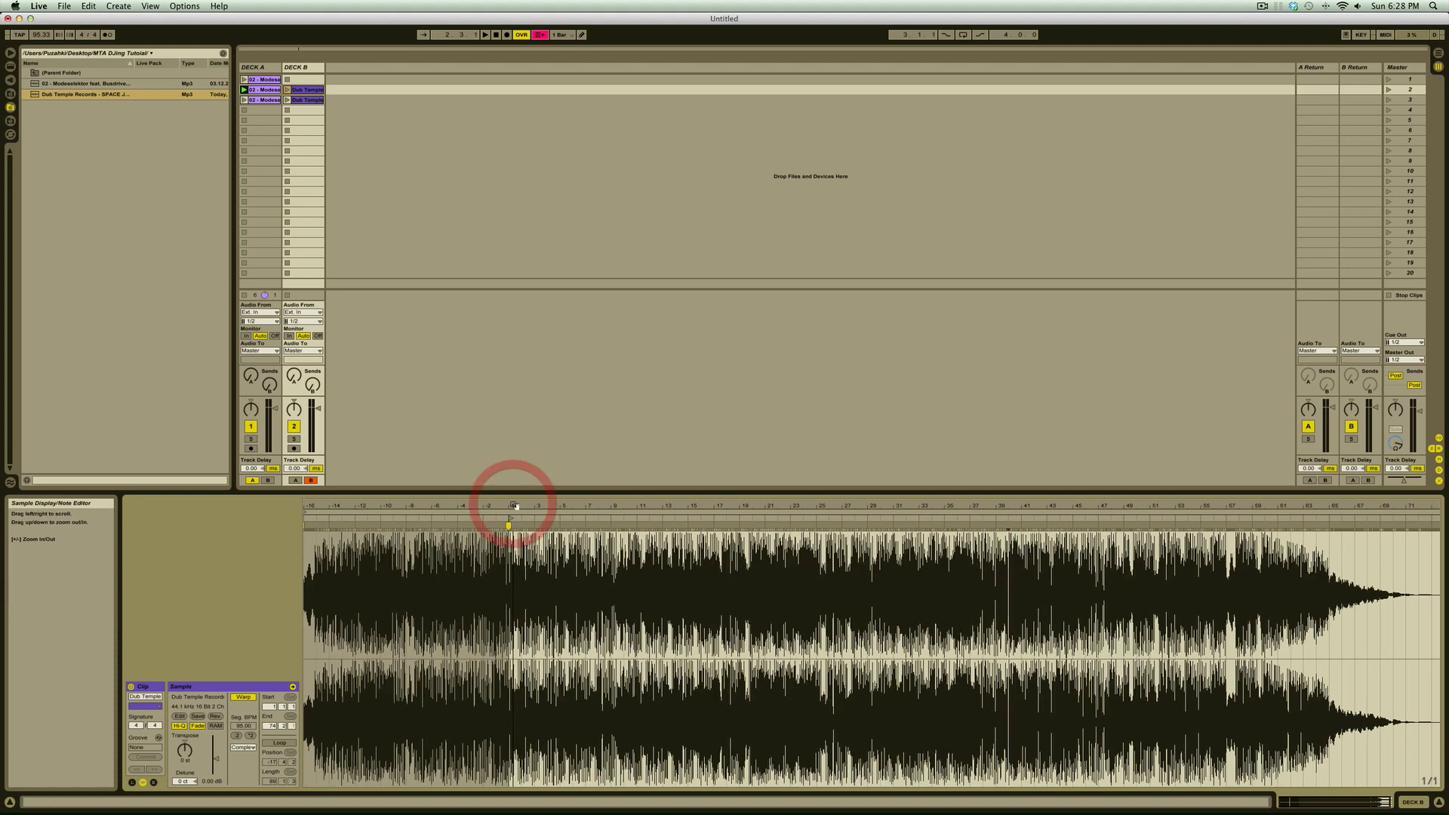
{"action": "left_click", "coordinate": [821, 521]}
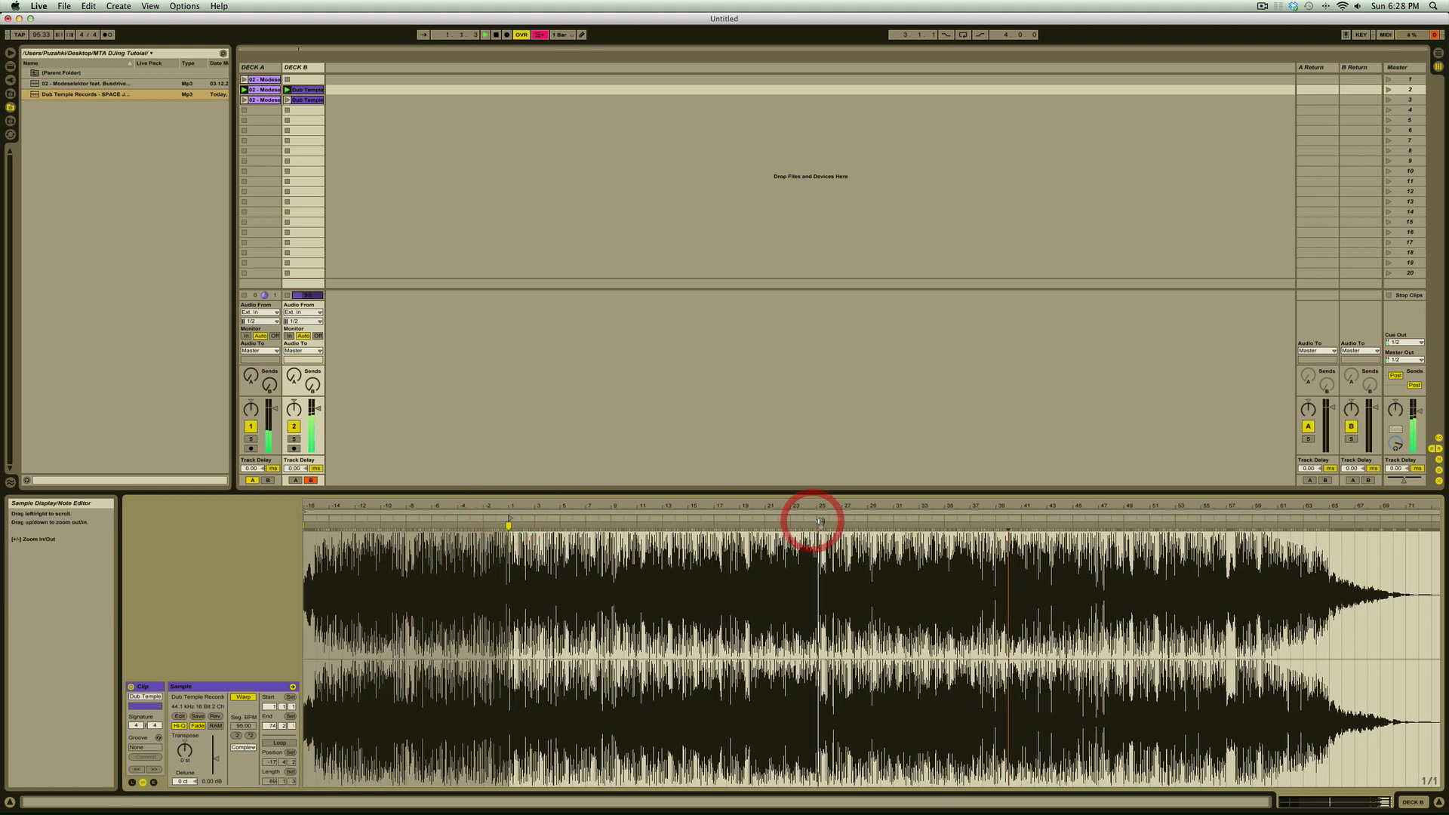
{"action": "left_click", "coordinate": [244, 110]}
{"action": "left_click_drag", "start_coordinate": [822, 505], "coordinate": [770, 538]}
{"action": "left_click", "coordinate": [750, 519]}
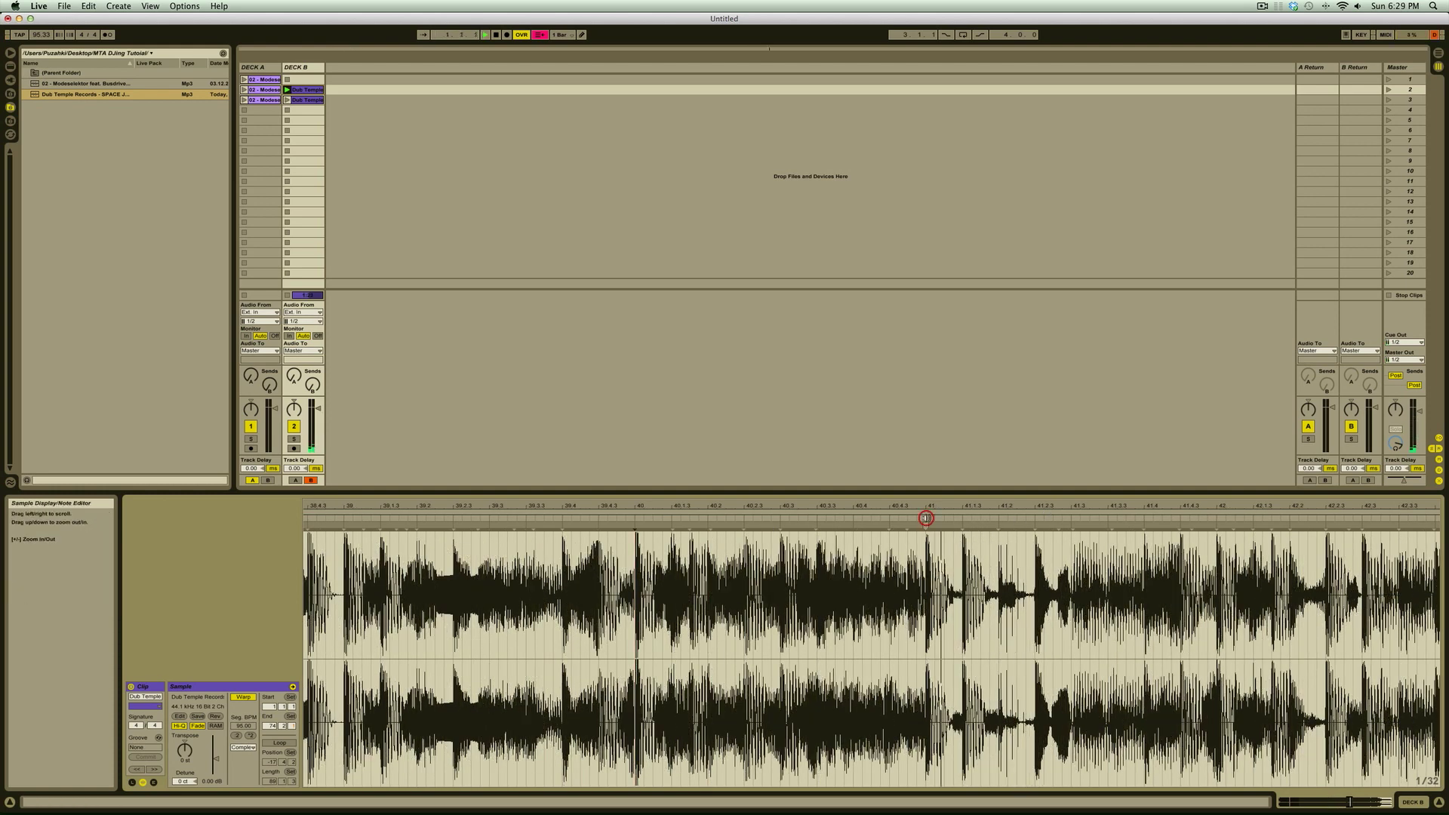
{"action": "left_click", "coordinate": [926, 518]}
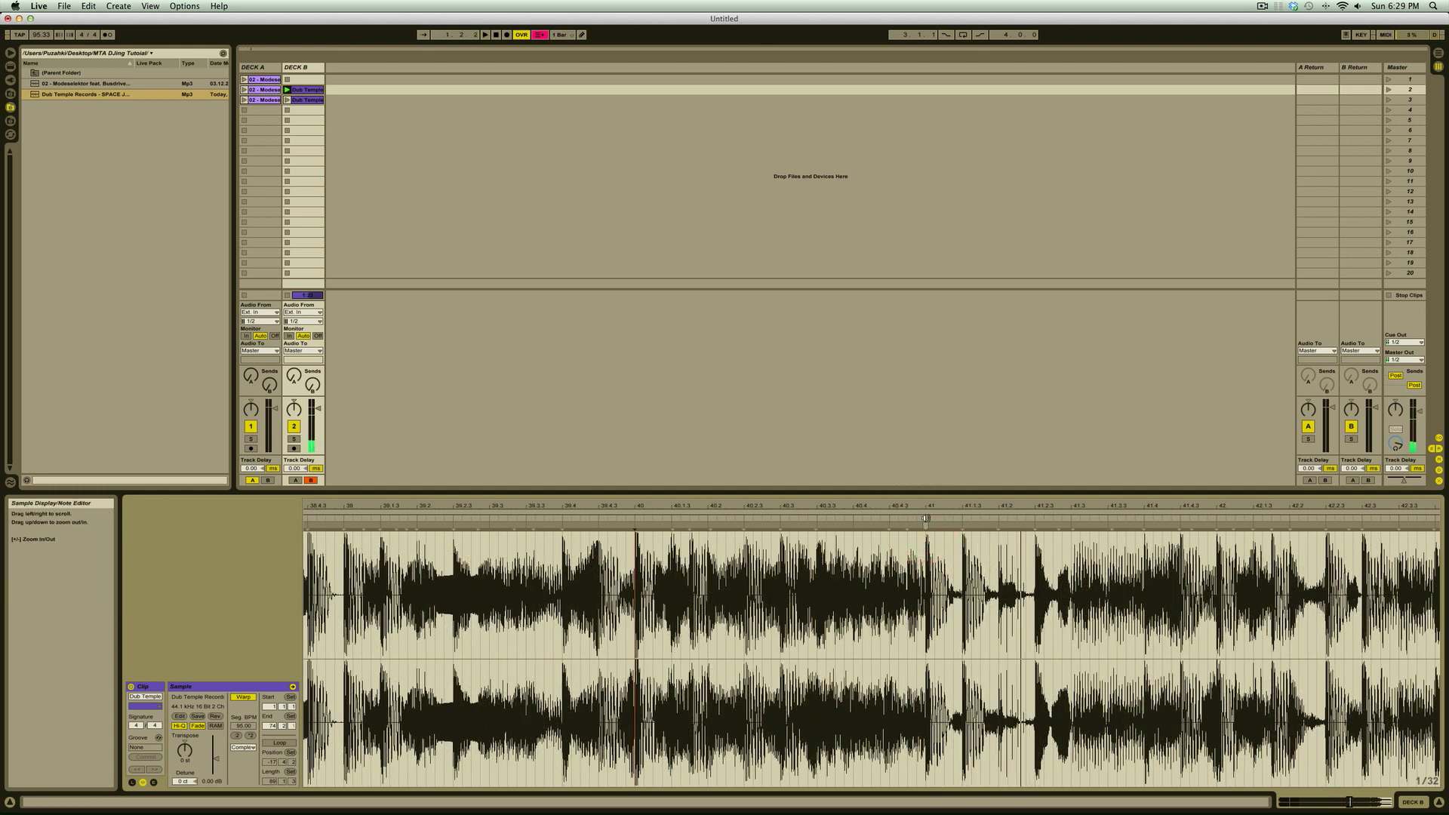
{"action": "left_click", "coordinate": [881, 515]}
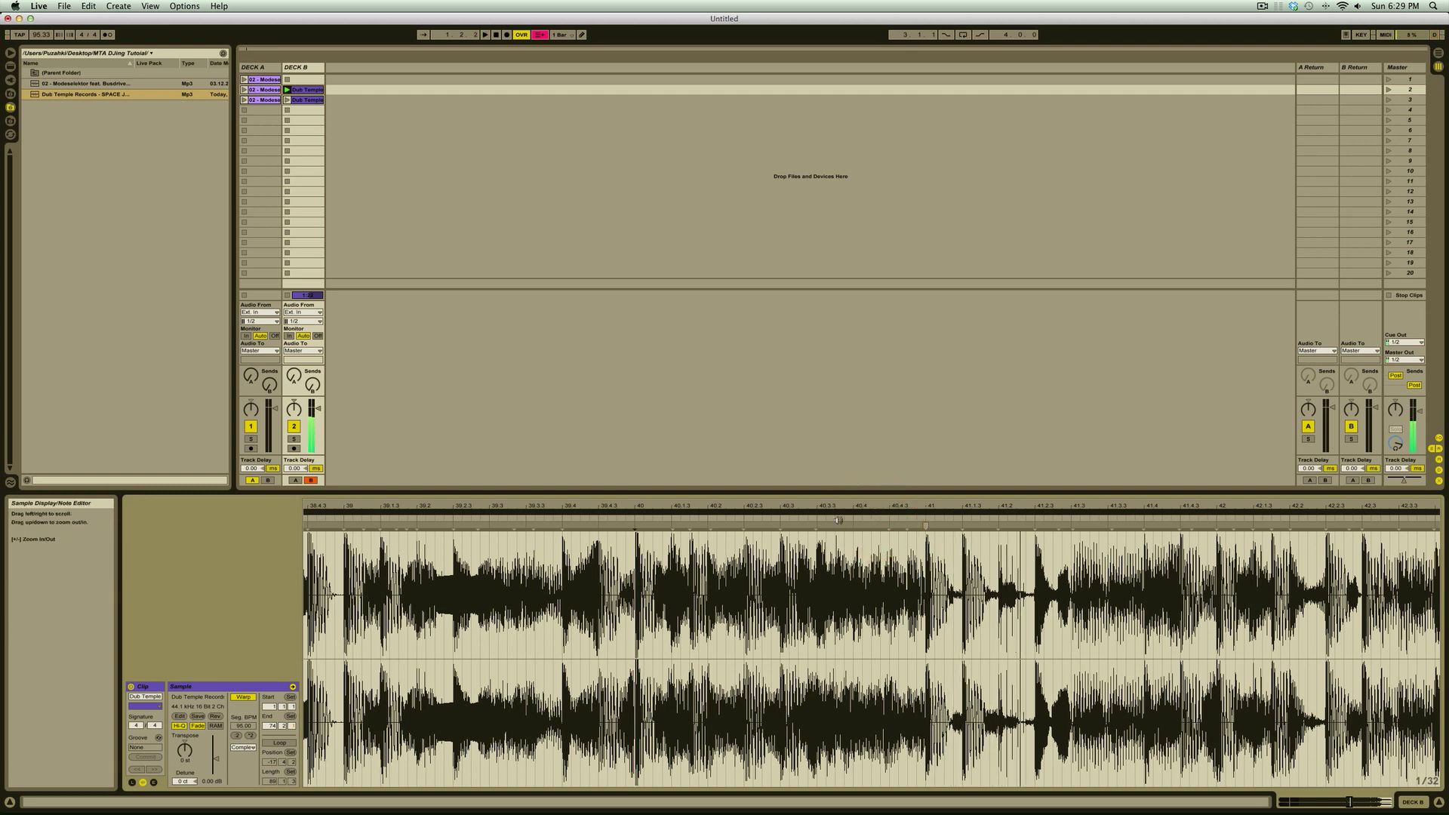
Enable looping on the Dub Temple clip and tighten it to a short loop at bar 41.
{"action": "left_click", "coordinate": [793, 511]}
{"action": "left_click", "coordinate": [874, 514]}
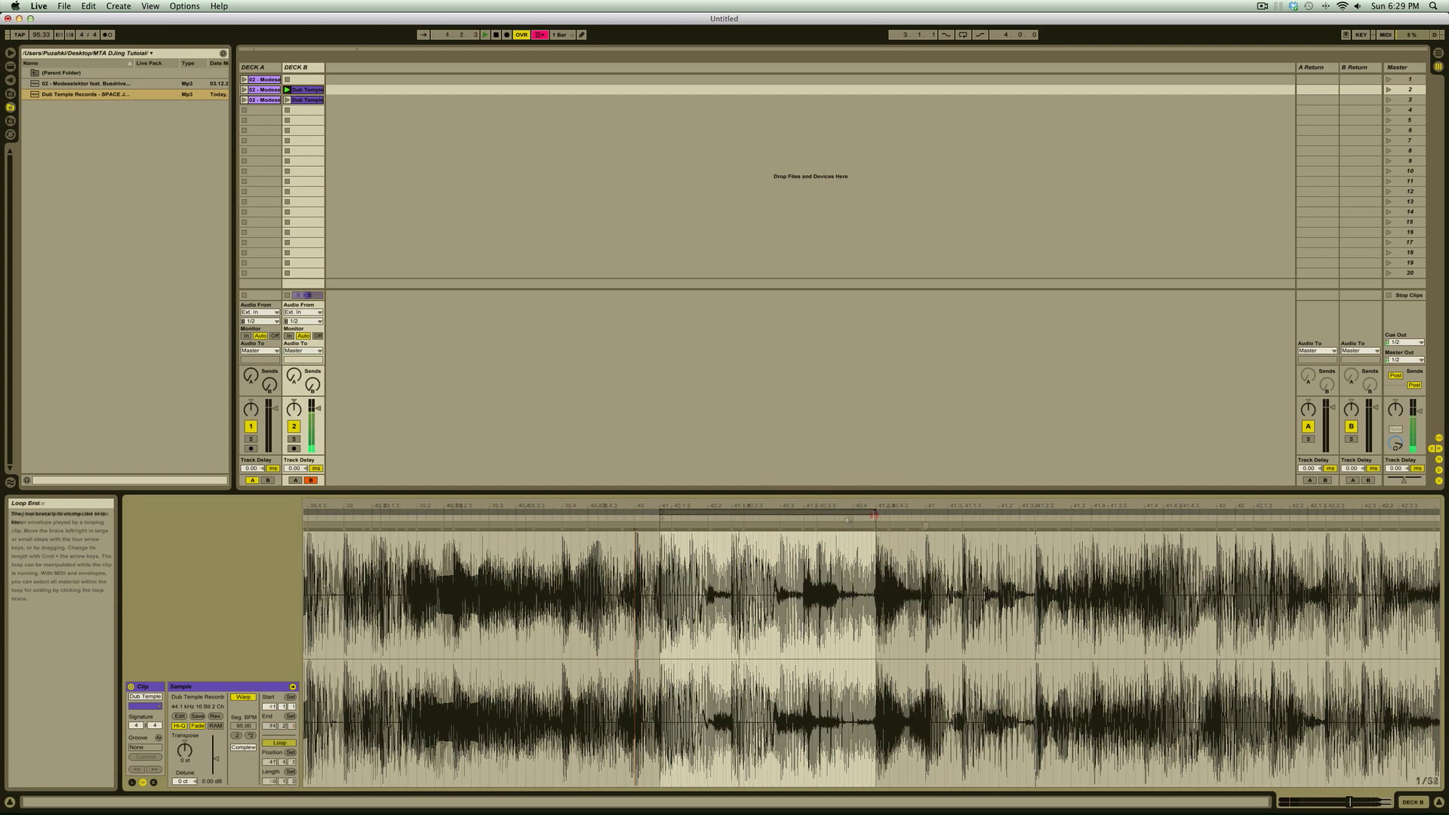
{"action": "left_click_drag", "start_coordinate": [874, 515], "coordinate": [801, 519]}
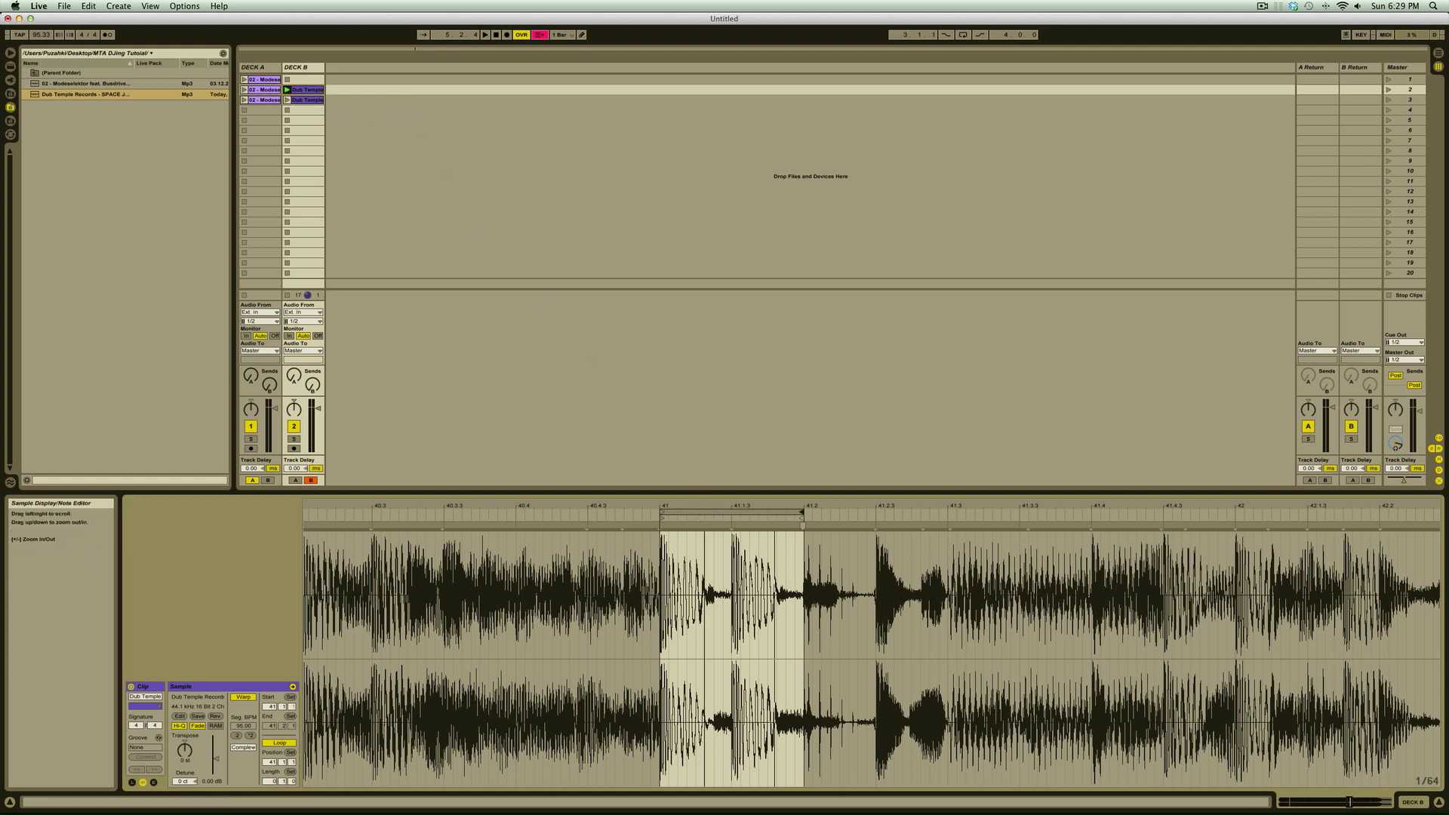
{"action": "left_click_drag", "start_coordinate": [706, 516], "coordinate": [773, 508]}
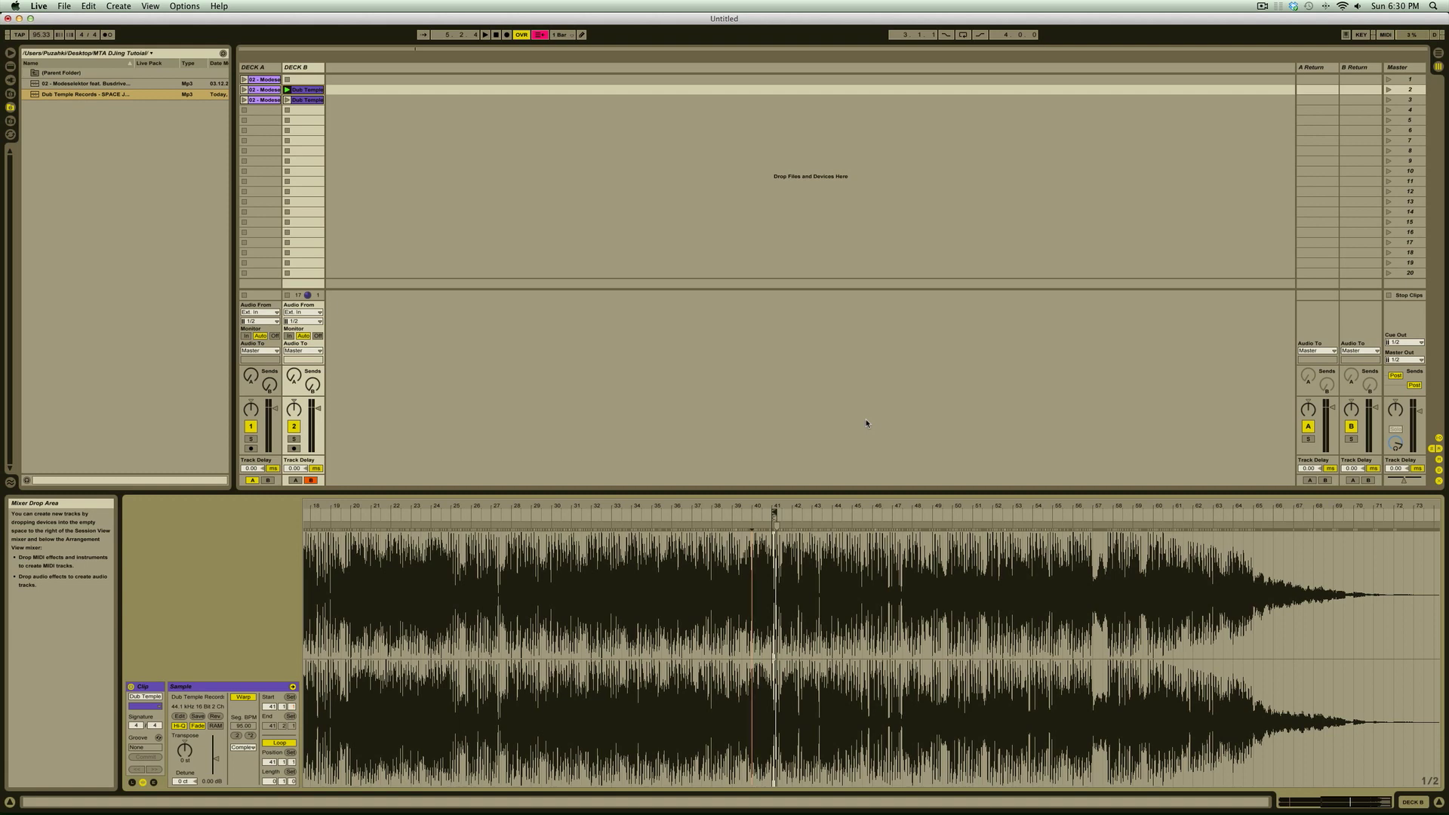
In Key Map mode, assign key 1 to scene 1 and set up scene 3's mapping, then exit.
{"action": "key", "text": "super+k"}
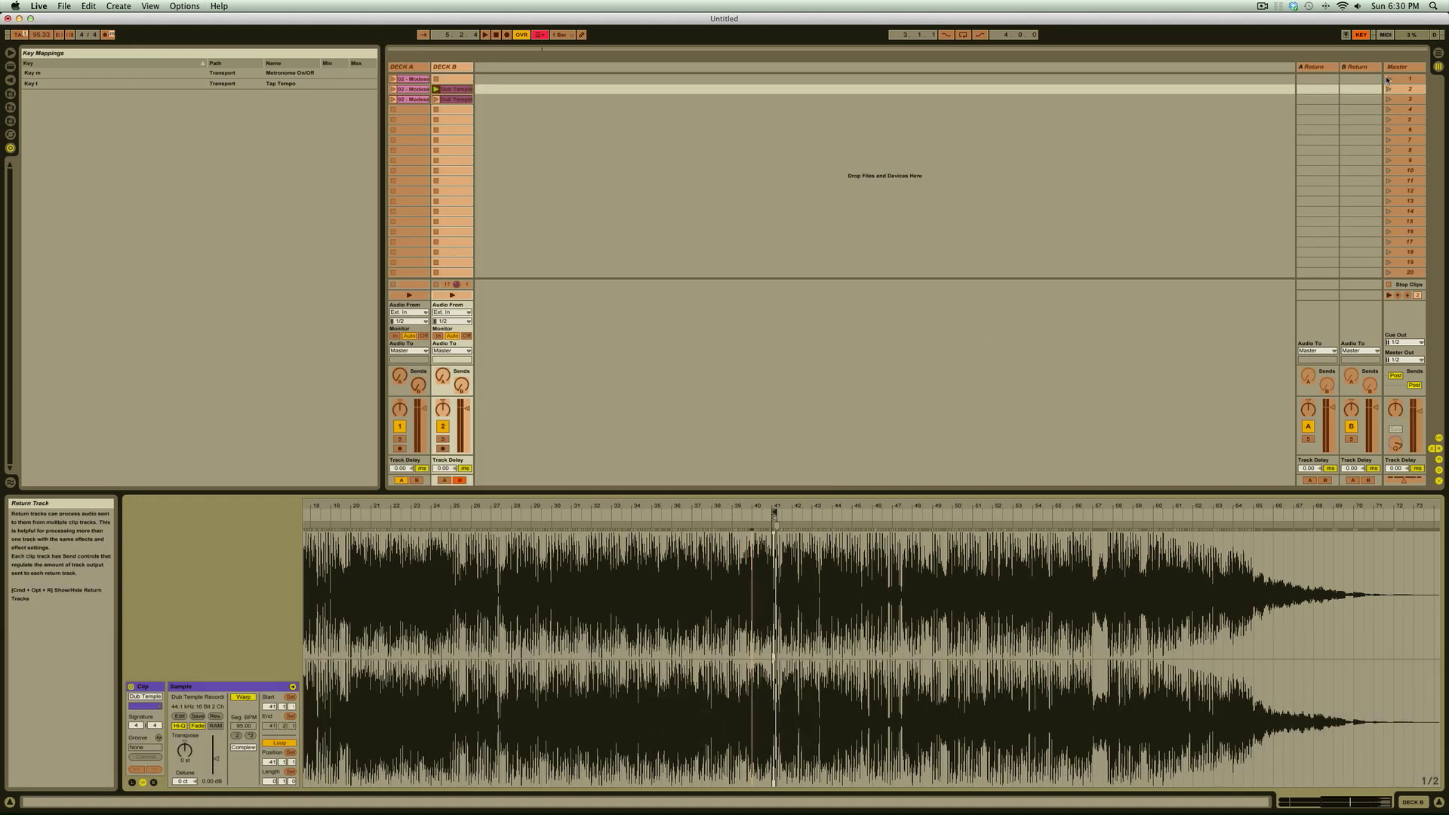
{"action": "left_click", "coordinate": [1388, 80]}
{"action": "key", "text": "1"}
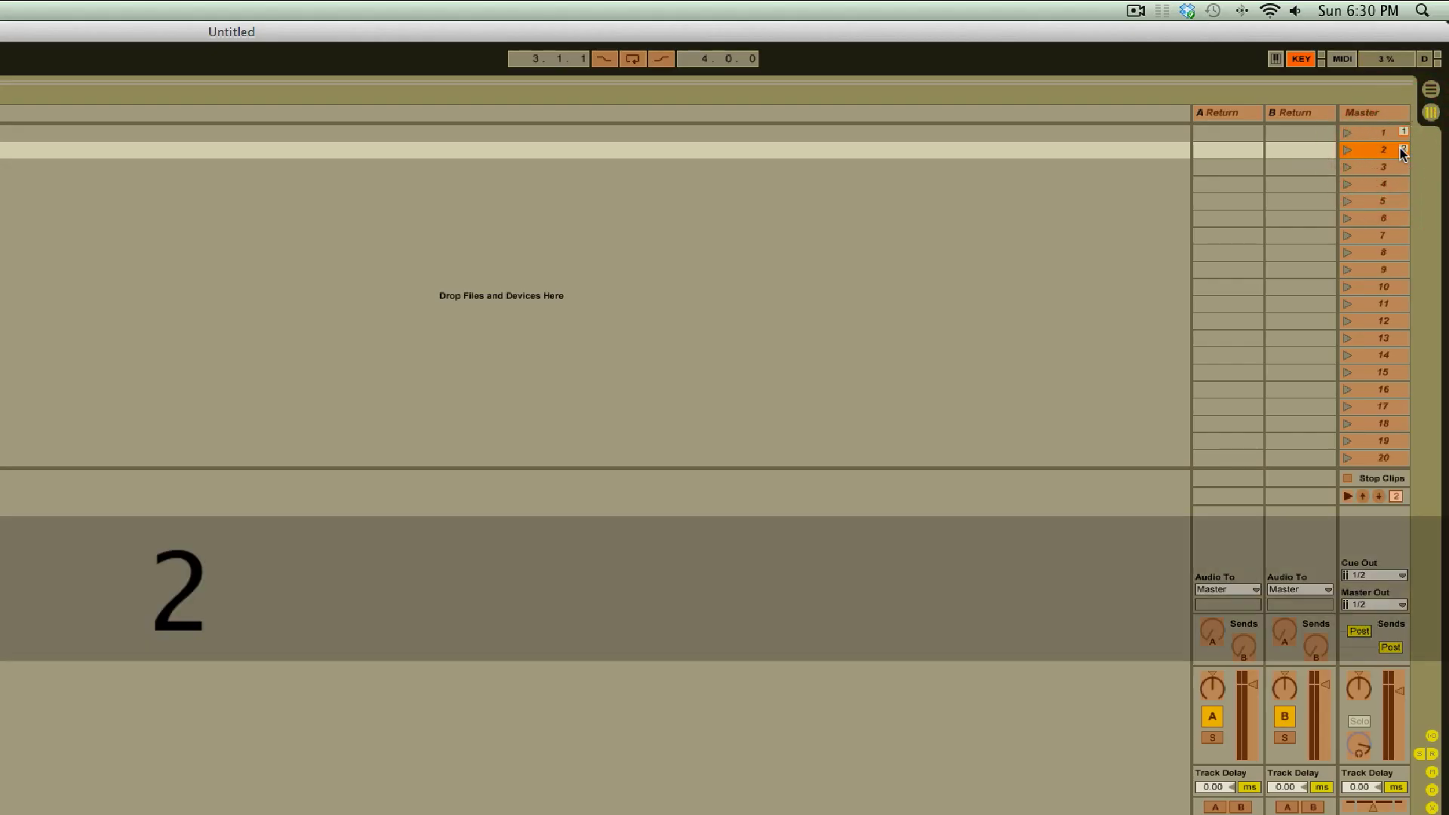
{"action": "left_click", "coordinate": [1394, 162]}
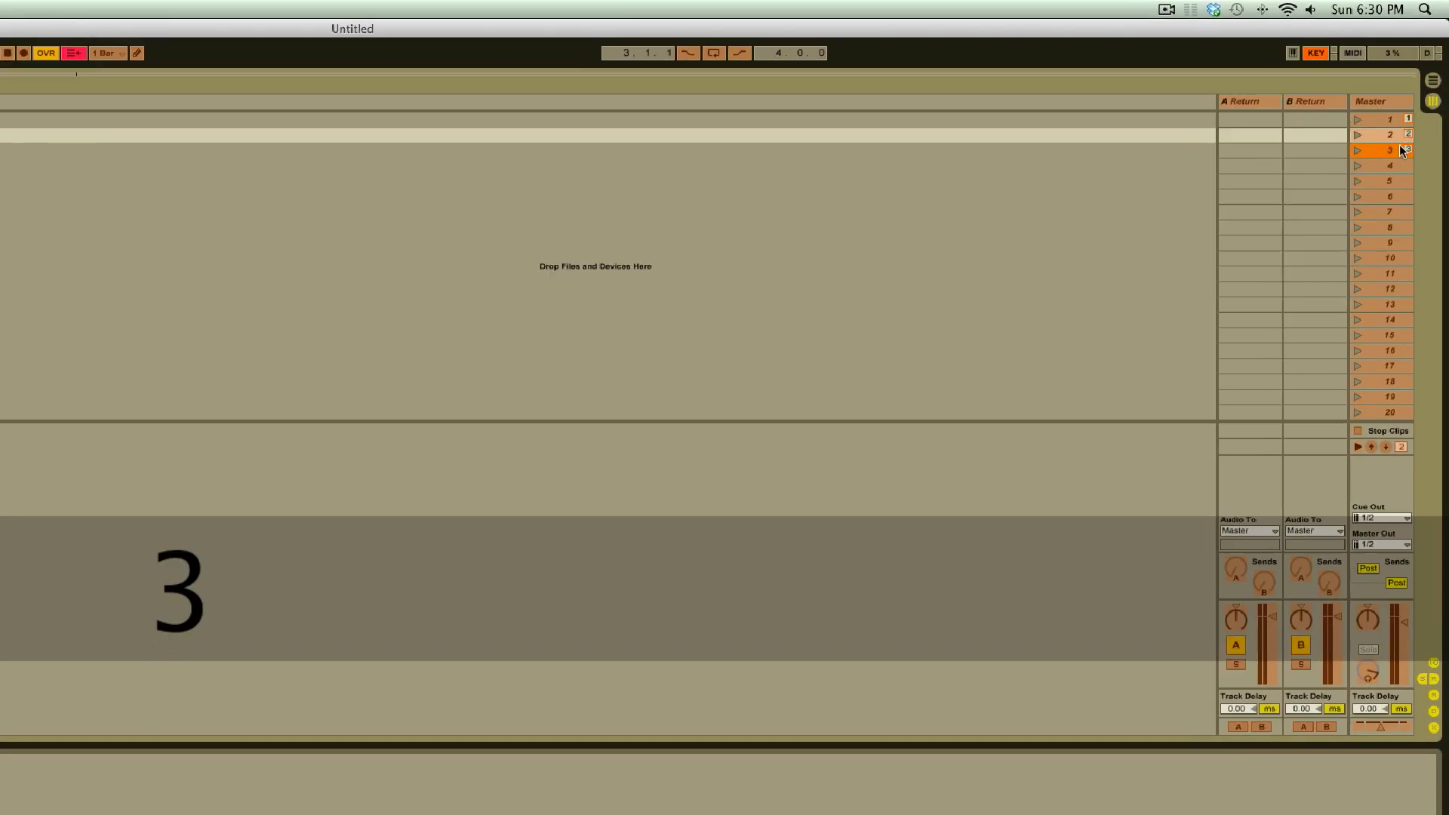
{"action": "key", "text": "super+k"}
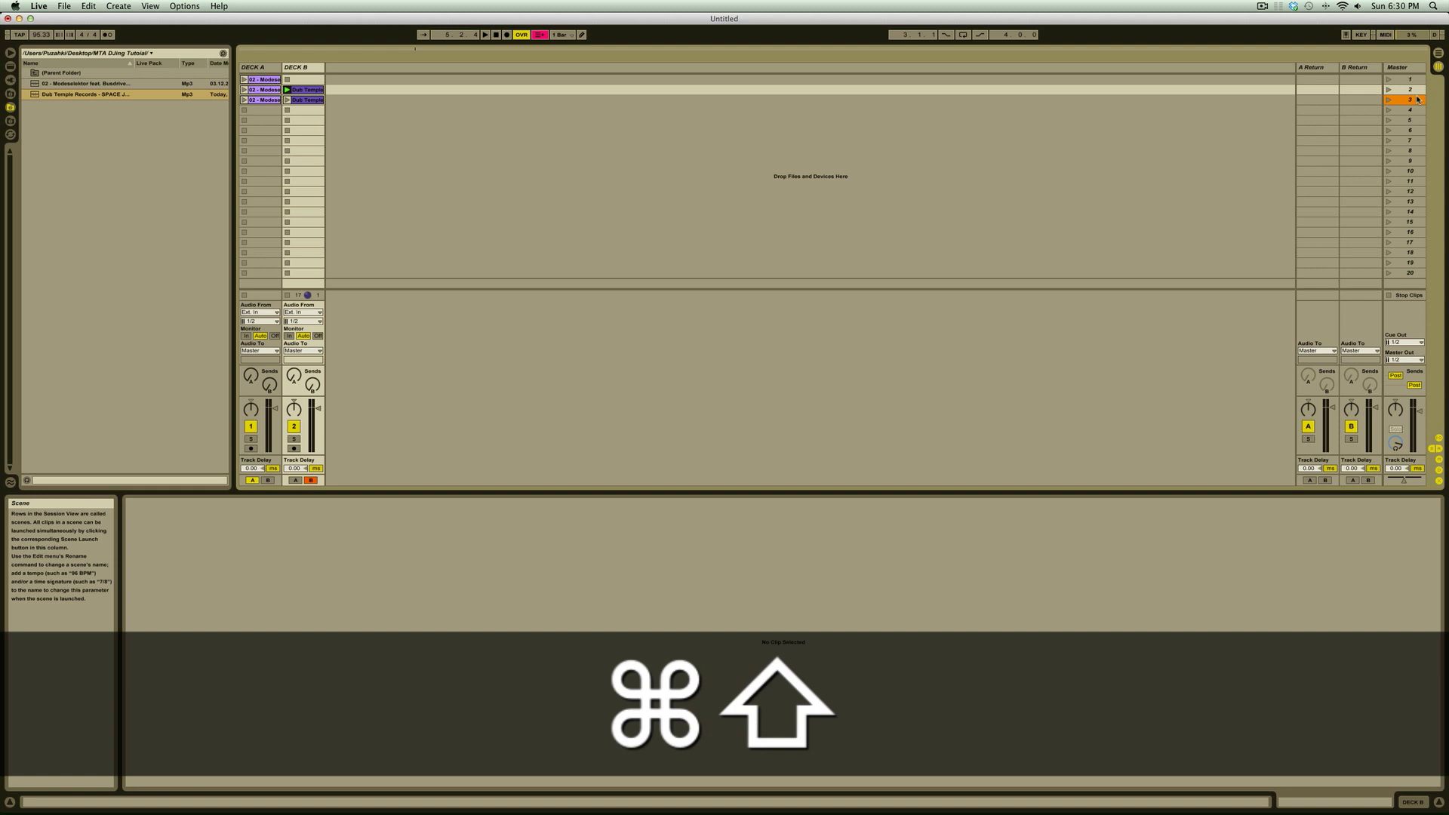
Toggle the computer MIDI keyboard, then launch scene 1 with the 1 key.
{"action": "key", "text": "super+shift+k"}
{"action": "key", "text": "super+shift+k"}
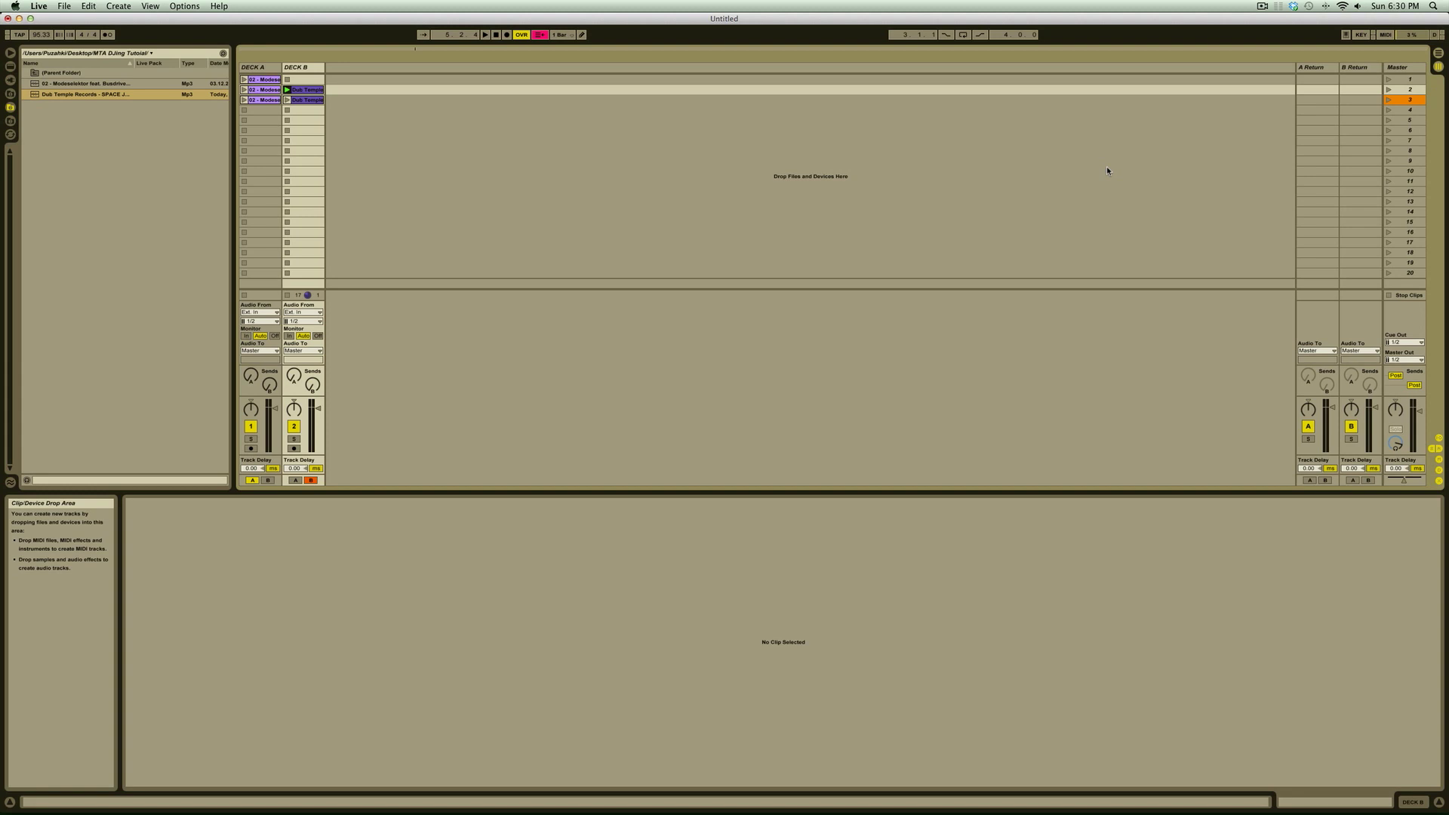
{"action": "key", "text": "1"}
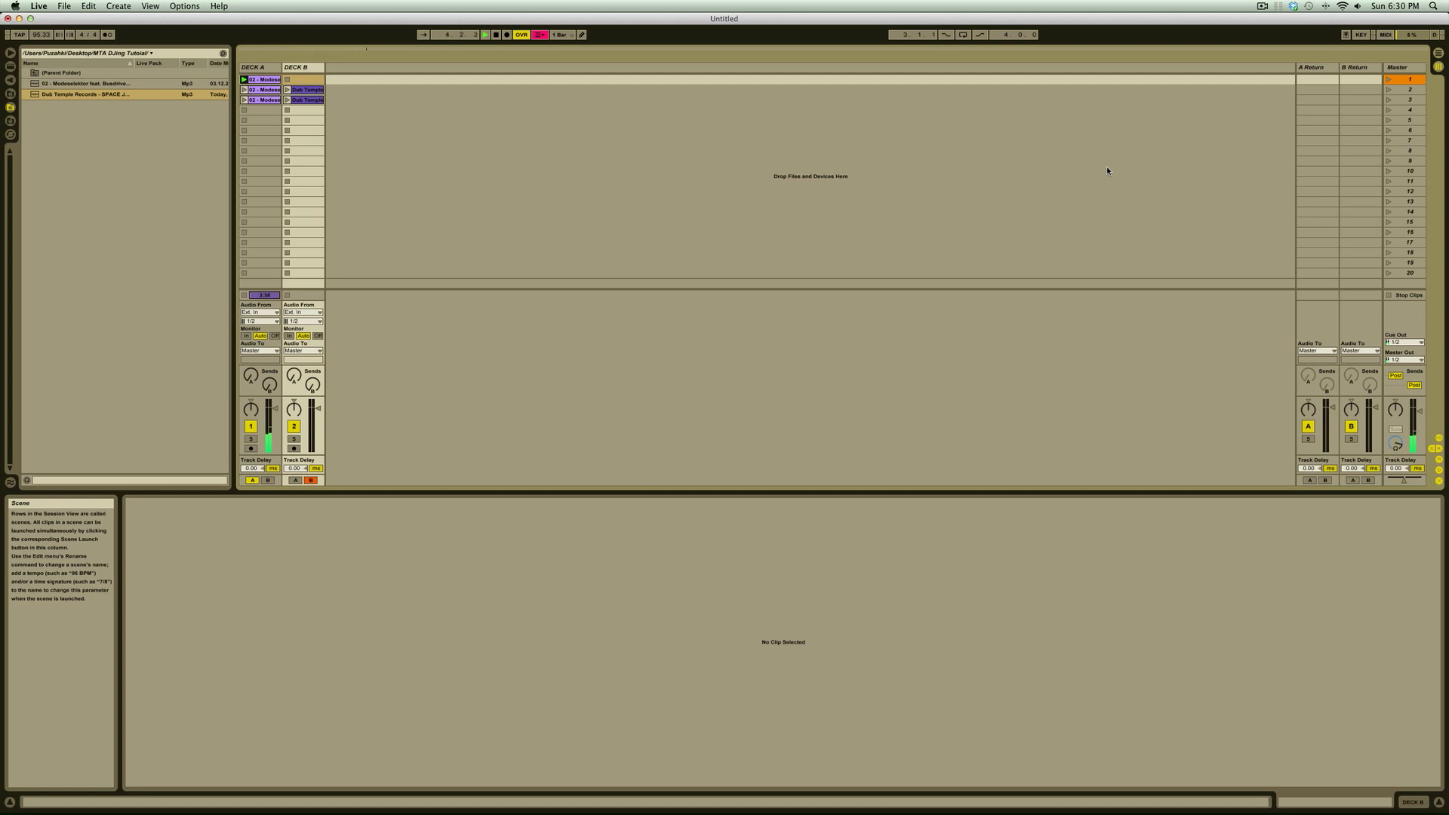
Launch scene 2 with the 2 key and lower Deck A's volume to about -4.4 dB.
{"action": "key", "text": "2"}
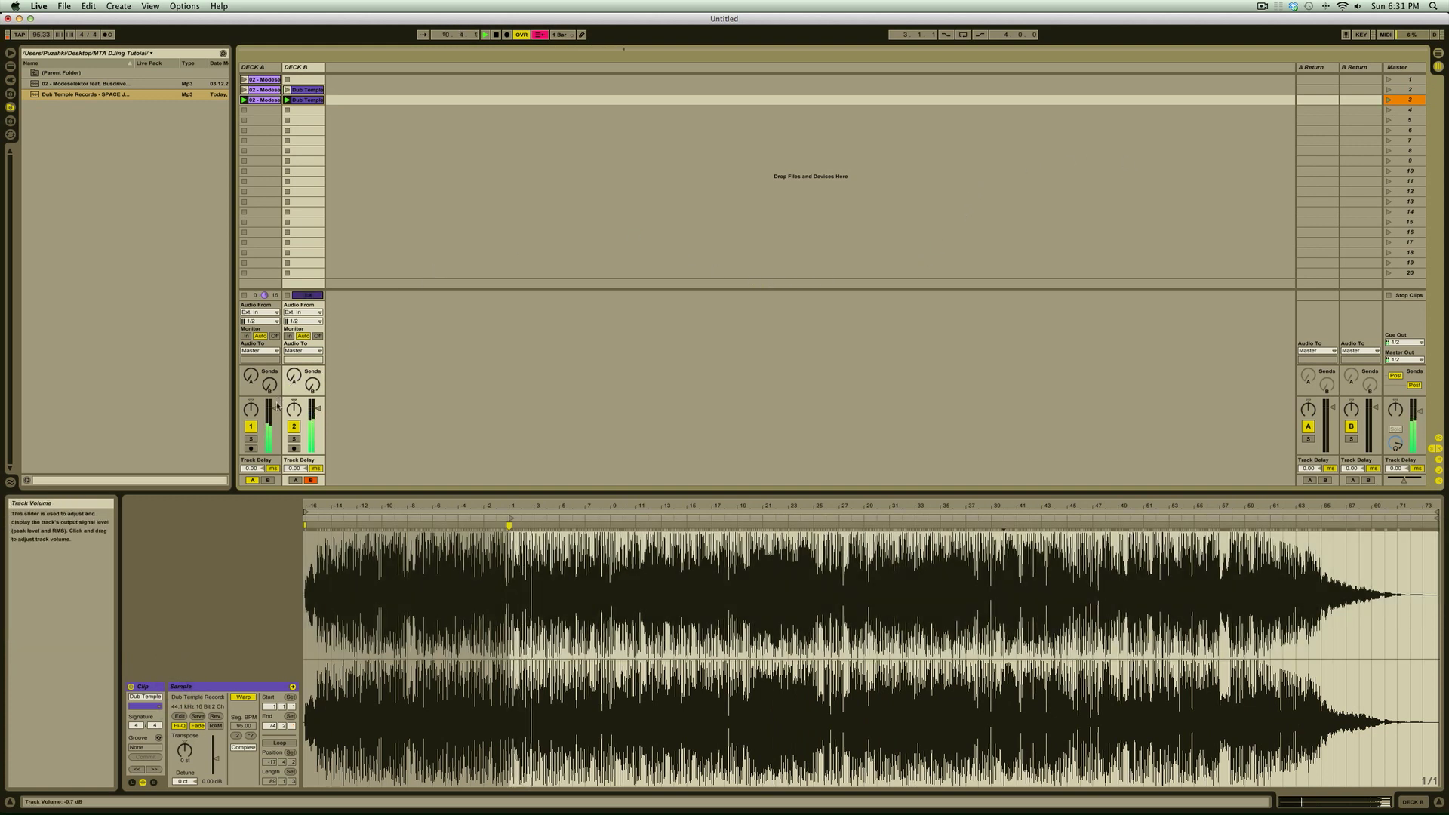
{"action": "left_click_drag", "start_coordinate": [276, 408], "coordinate": [276, 448]}
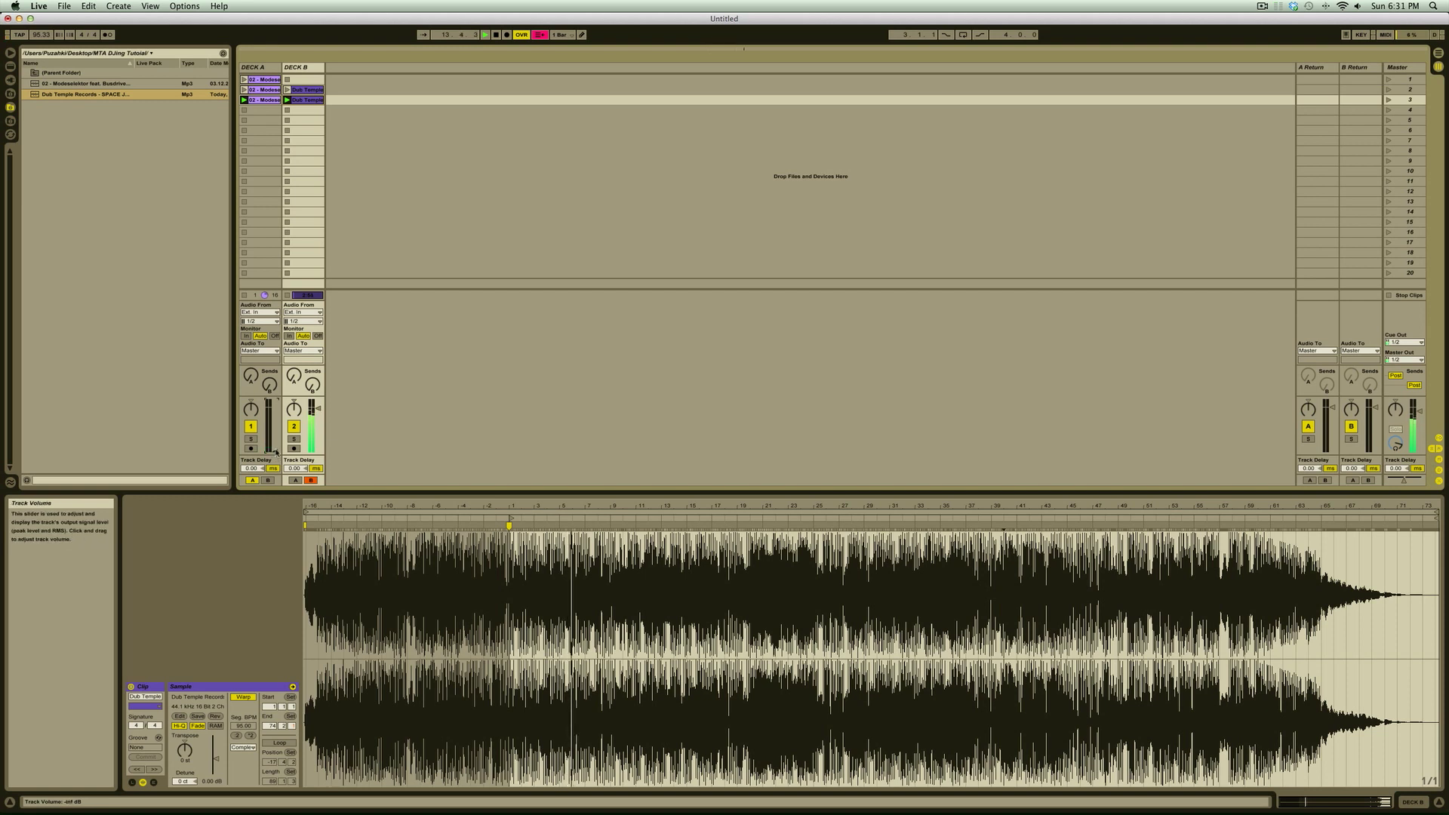